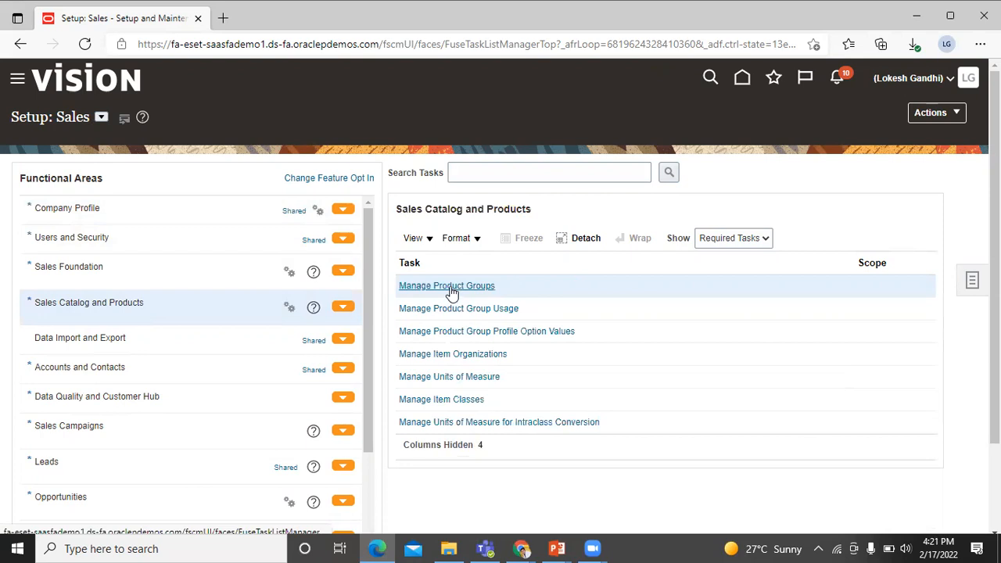
From Manage Product Groups, start a group with Name Vision_Products and Display Vision Products
left_click(450, 288)
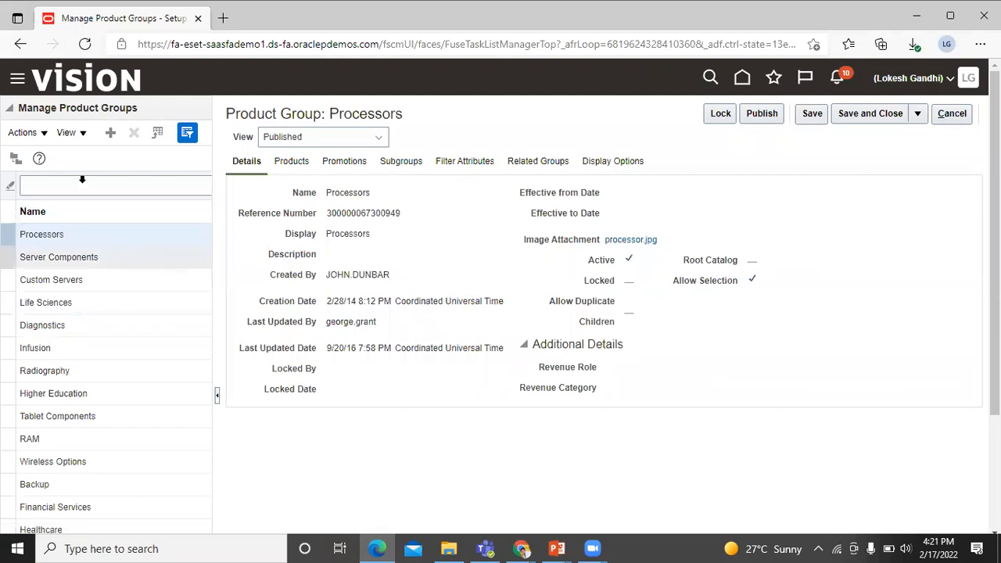
left_click(110, 135)
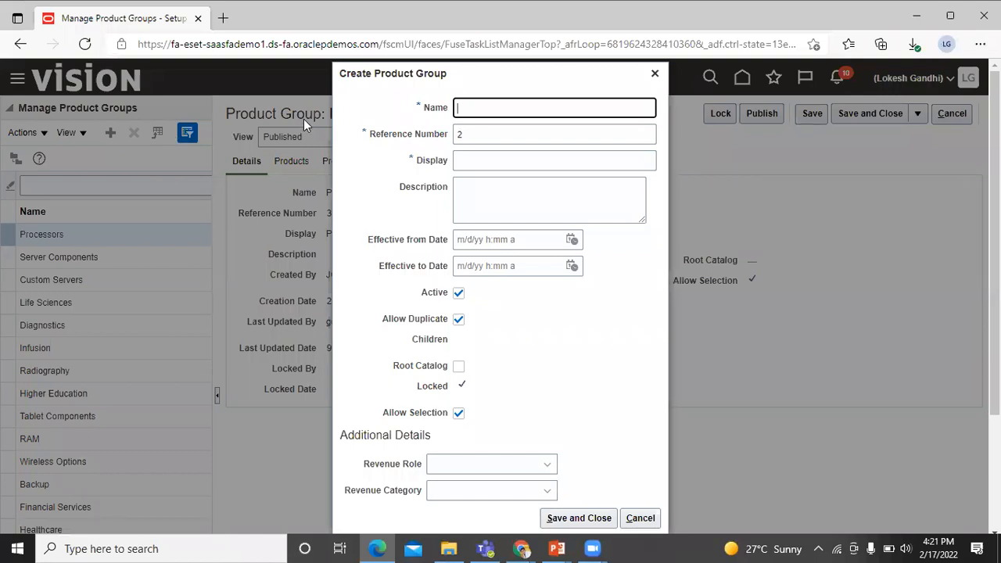
type("v")
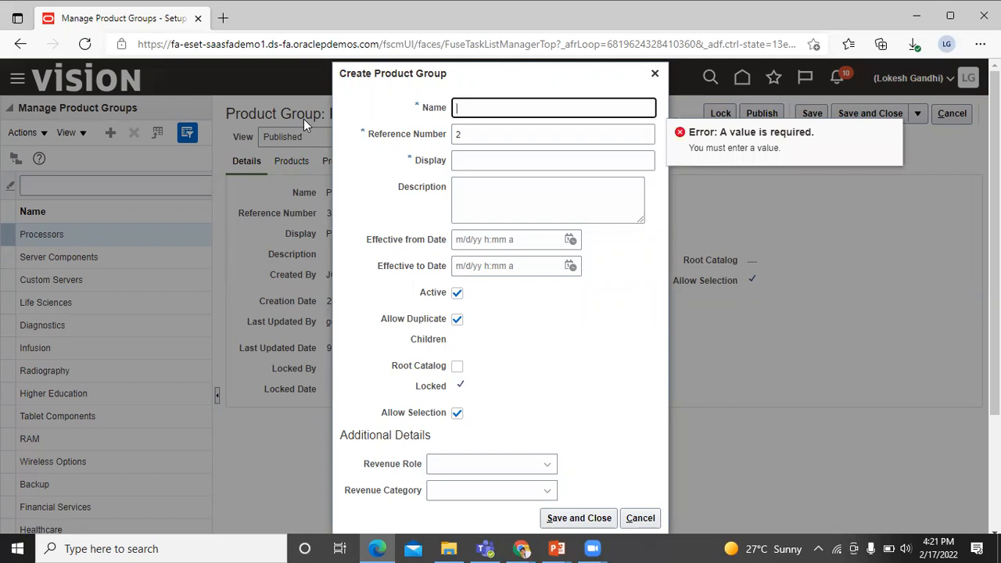
type("Vision_Products")
left_click(474, 164)
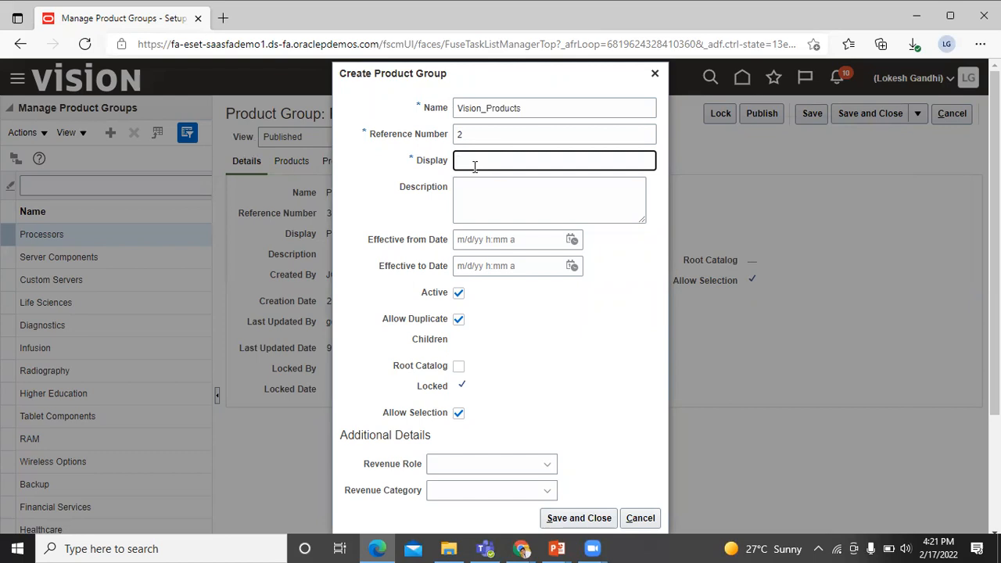
type("Vision Products")
Clear Allow Duplicate Children, tick Root Catalog, and save and close Vision_Products
left_click(459, 322)
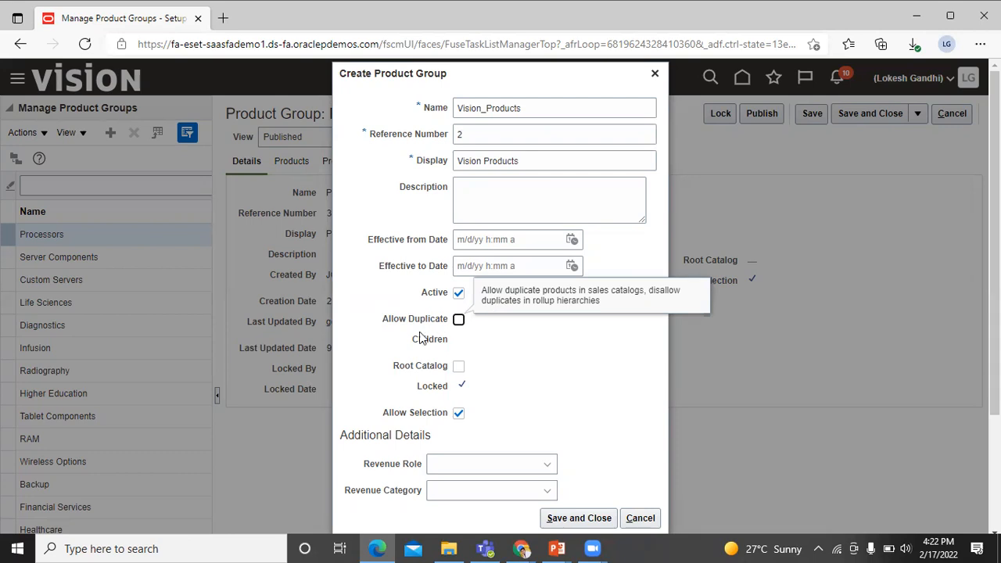
left_click(459, 367)
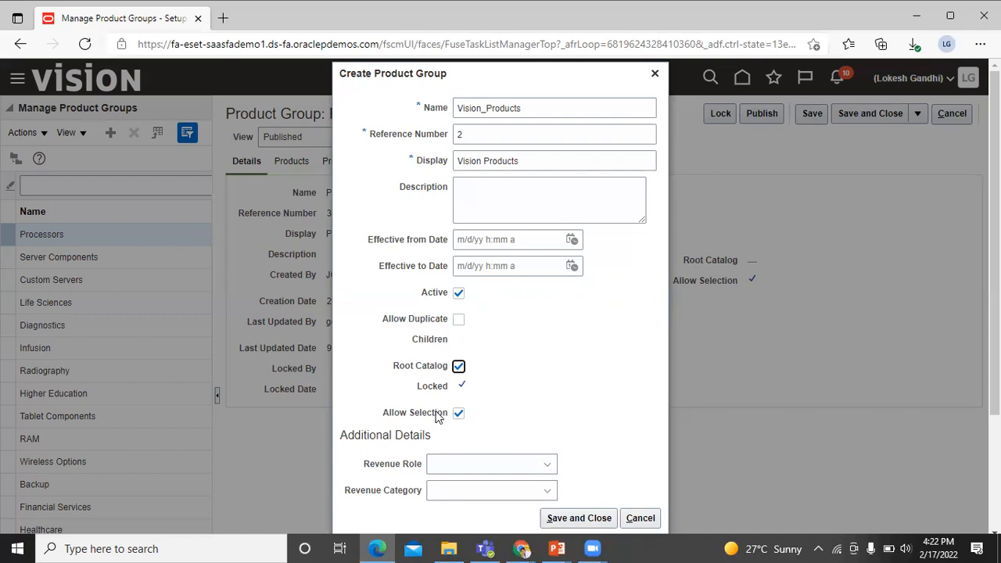
scroll(535, 389, "down", 3)
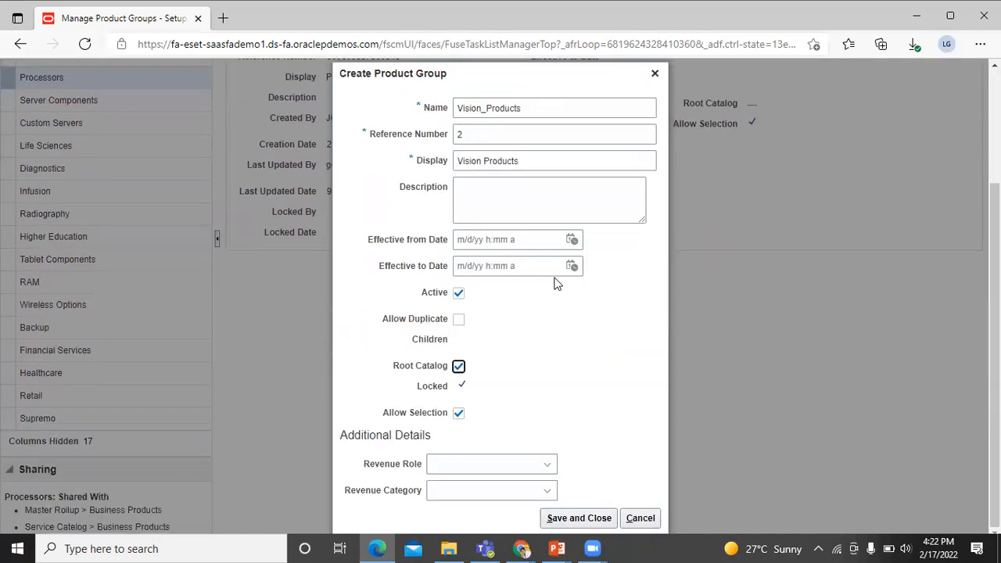
scroll(561, 334, "up", 1)
scroll(563, 336, "down", 1)
left_click(579, 517)
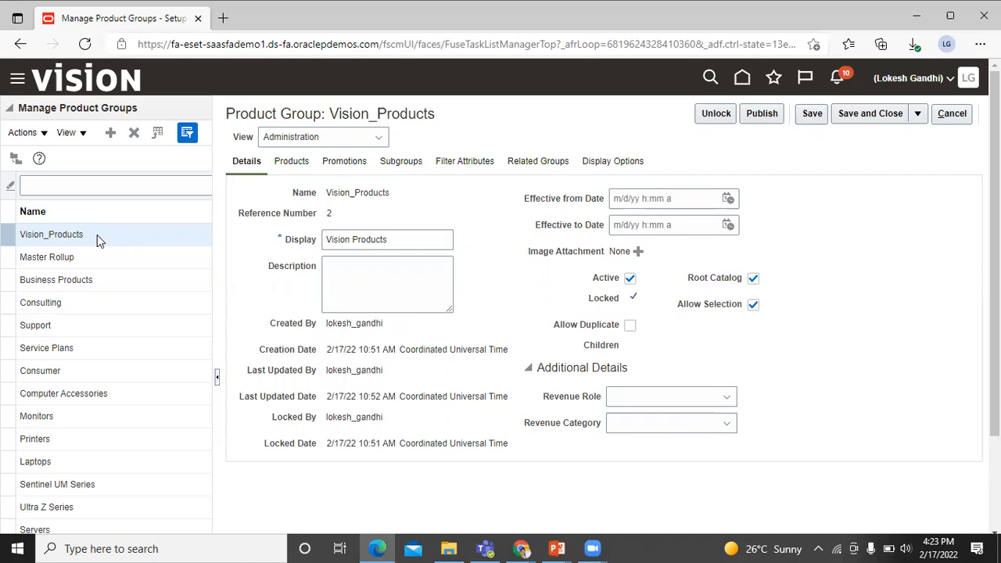
Read the macro file table in document 2229503.1, then go to the import product folder
key("alt+Tab")
key("alt+Tab")
key("alt+Tab")
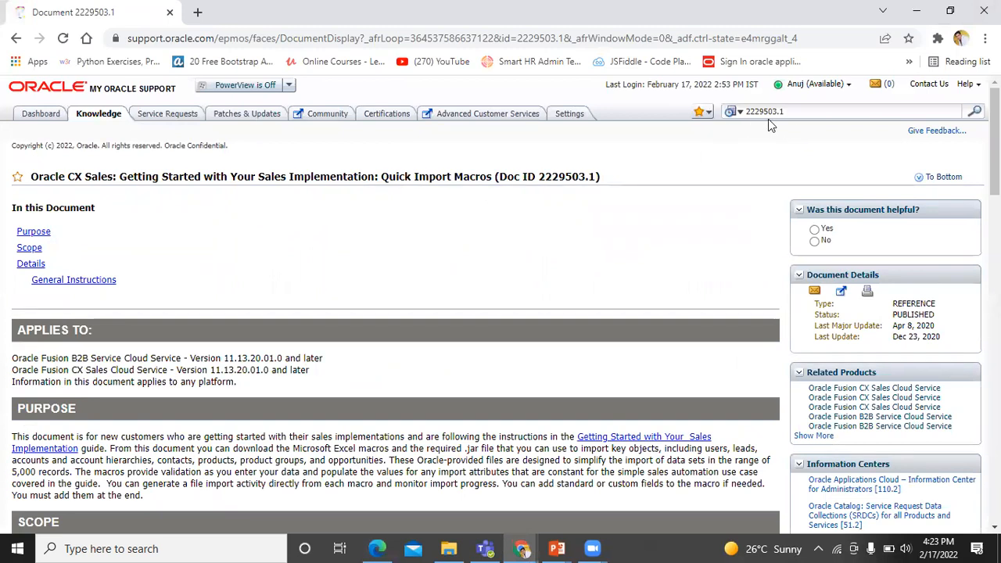
left_click_drag(801, 113, 737, 120)
left_click(676, 166)
scroll(675, 165, "down", 3)
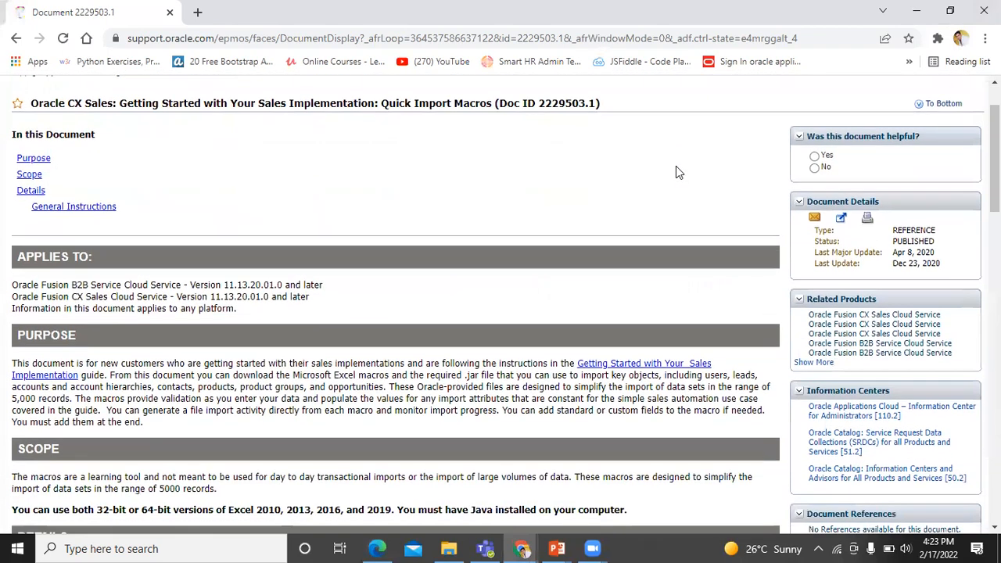
scroll(70, 336, "down", 1)
scroll(70, 337, "down", 3)
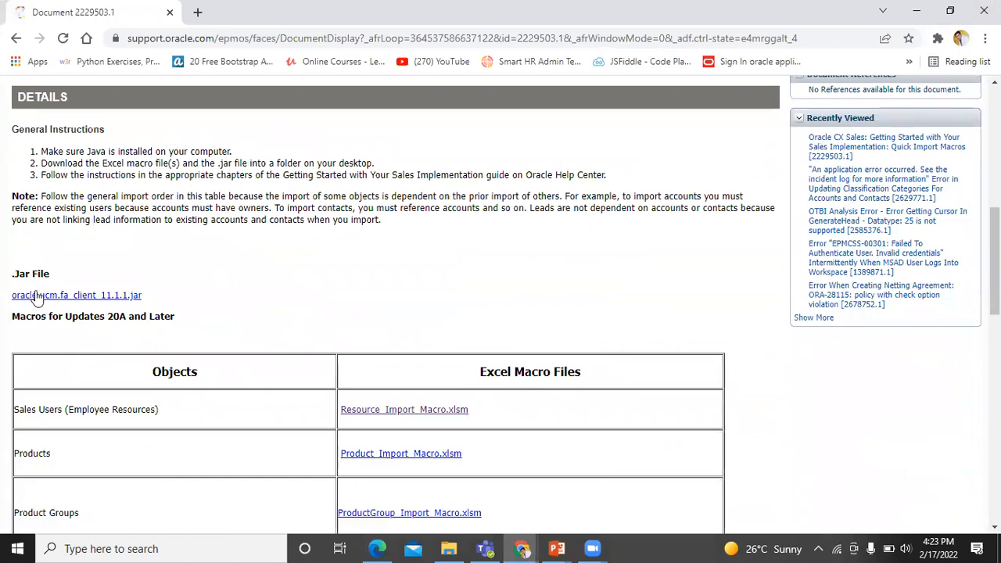
scroll(409, 230, "down", 1)
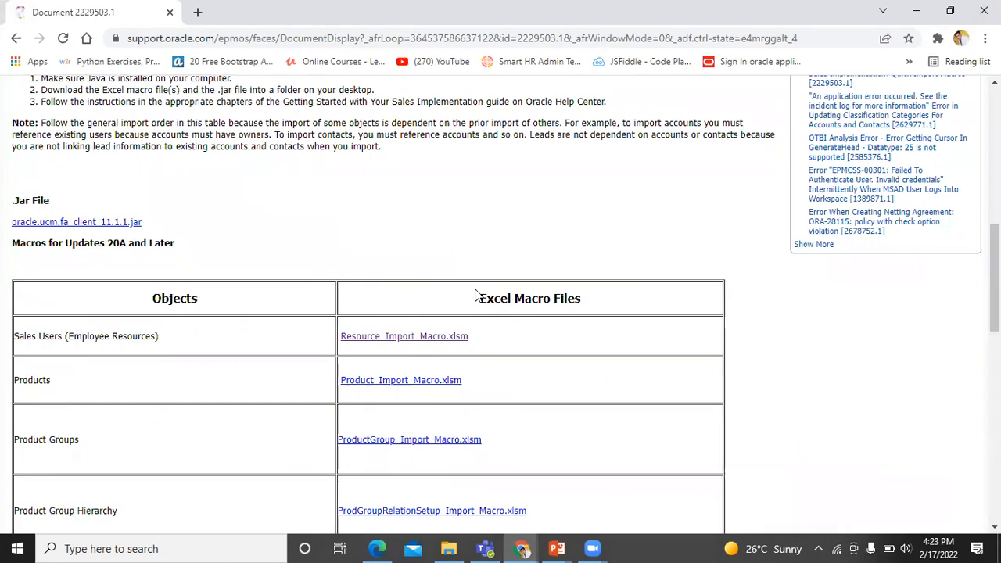
left_click(452, 548)
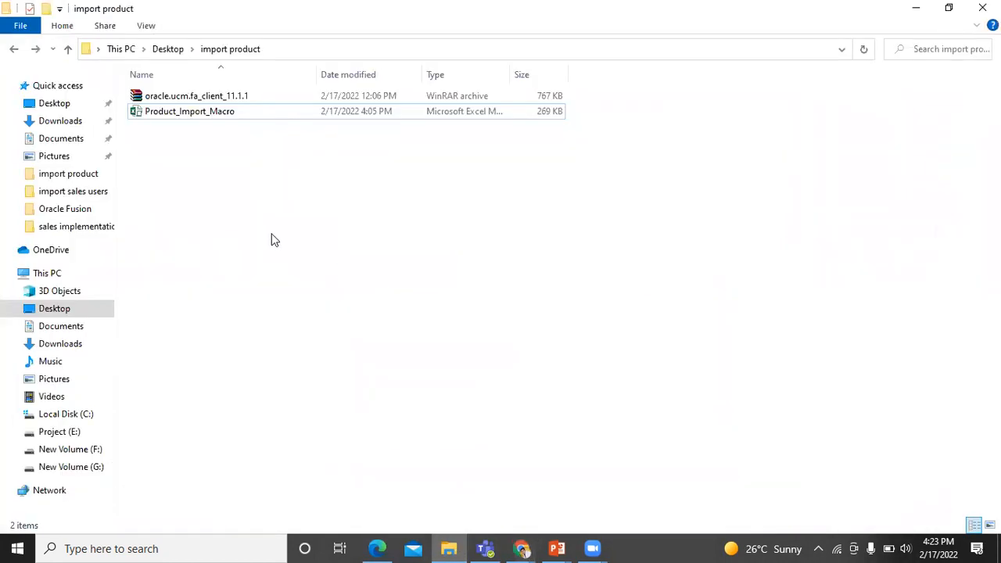
Open the Product_Import_Macro workbook from the import product folder
double_click(171, 114)
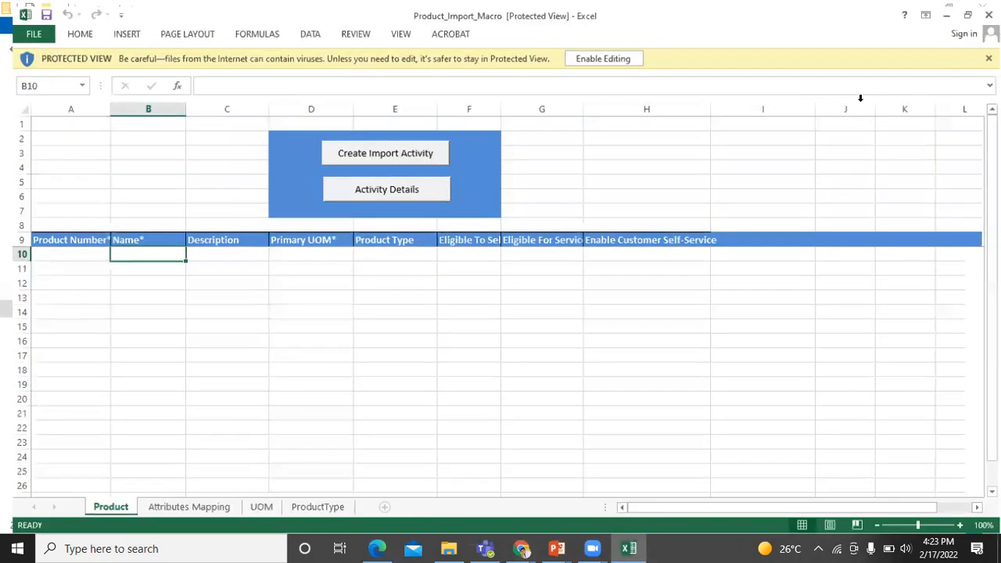
Maximize Excel, enable editing, and run Populate UOM from Server on the UOM sheet
left_click(967, 86)
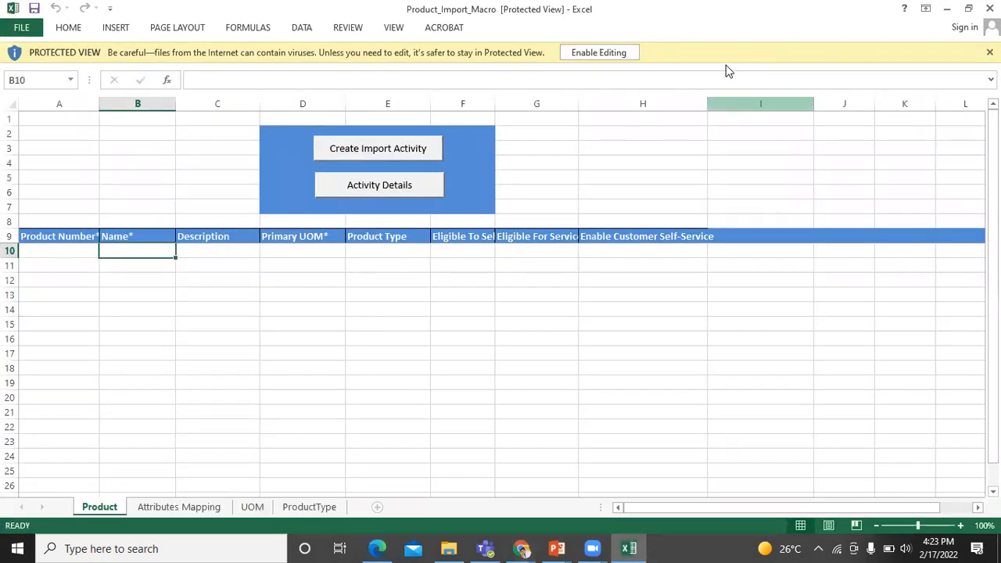
left_click(600, 52)
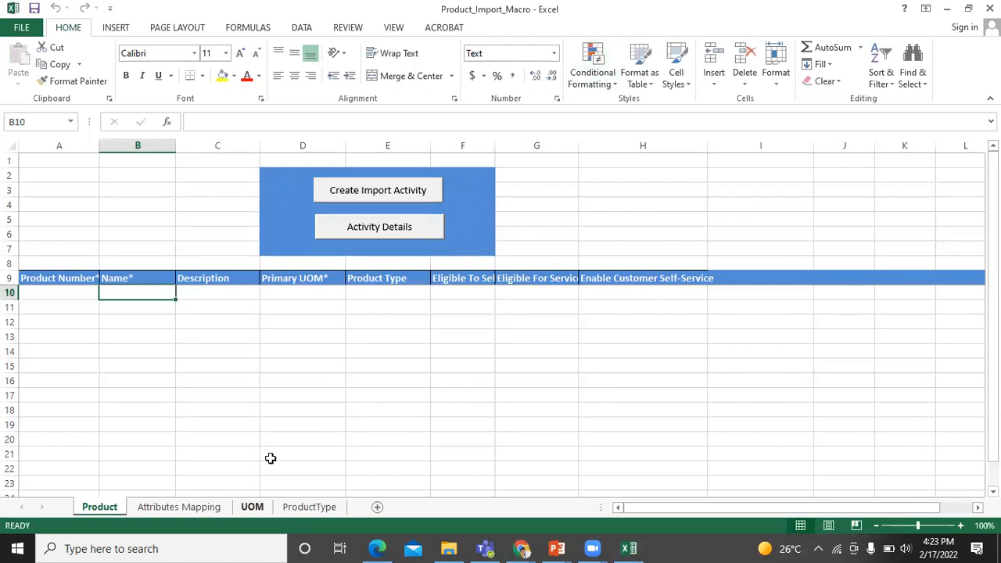
left_click(252, 507)
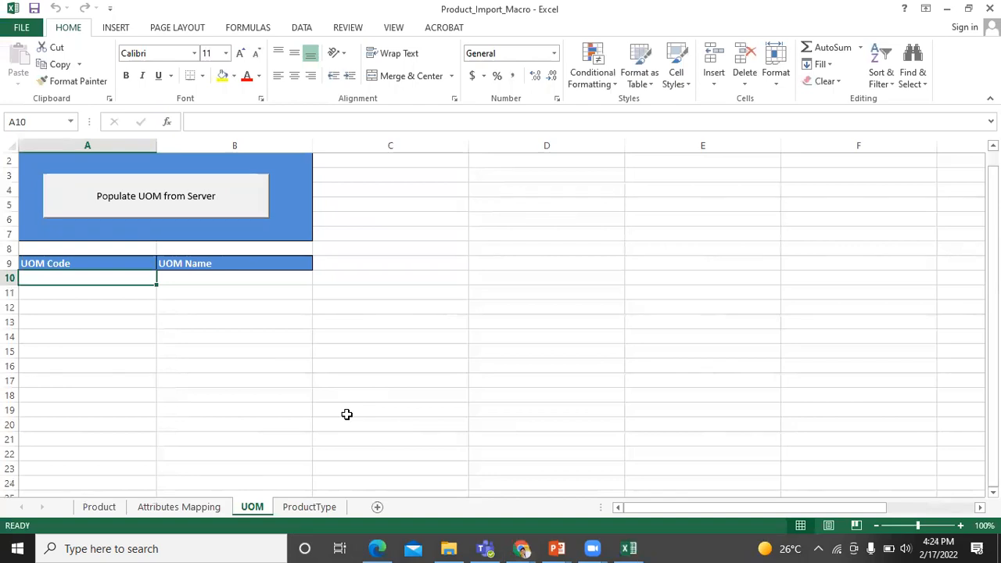
left_click(204, 207)
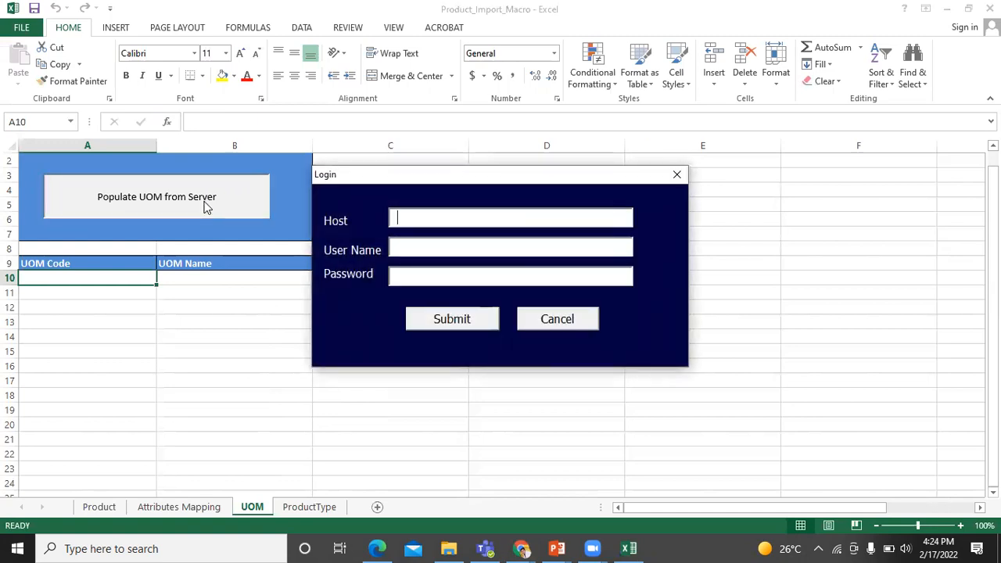
Log in with the server host copied from the browser, plus the user name and password
key("alt+Tab")
key("alt+Tab")
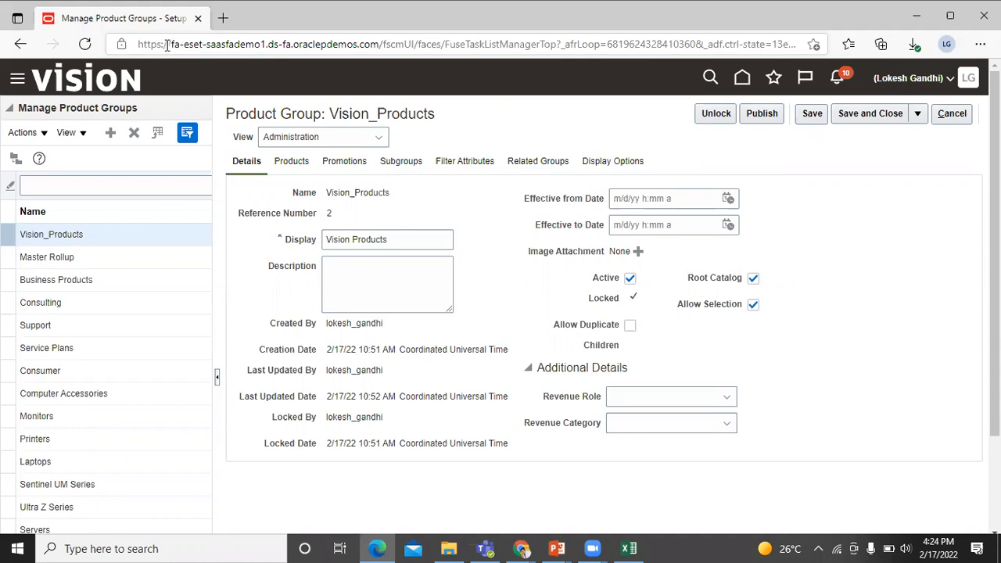
left_click_drag(171, 44, 378, 36)
key("ctrl+c")
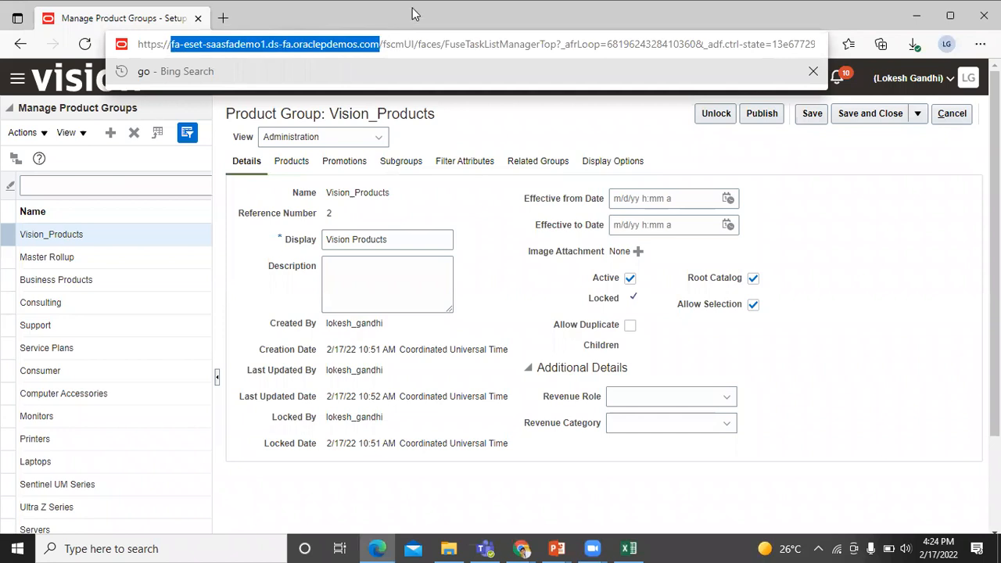
key("alt+Tab")
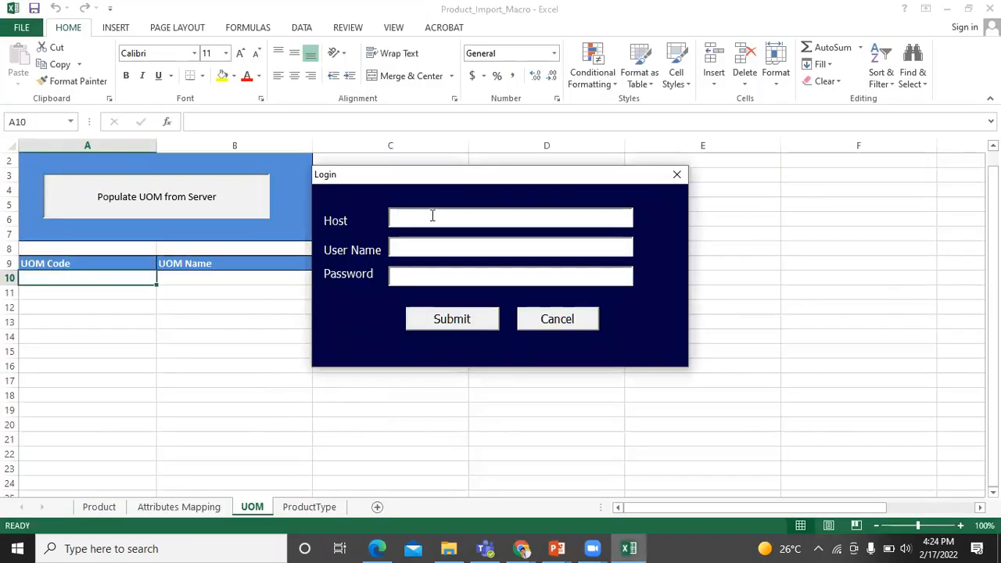
left_click(432, 215)
key("ctrl+v")
left_click(439, 246)
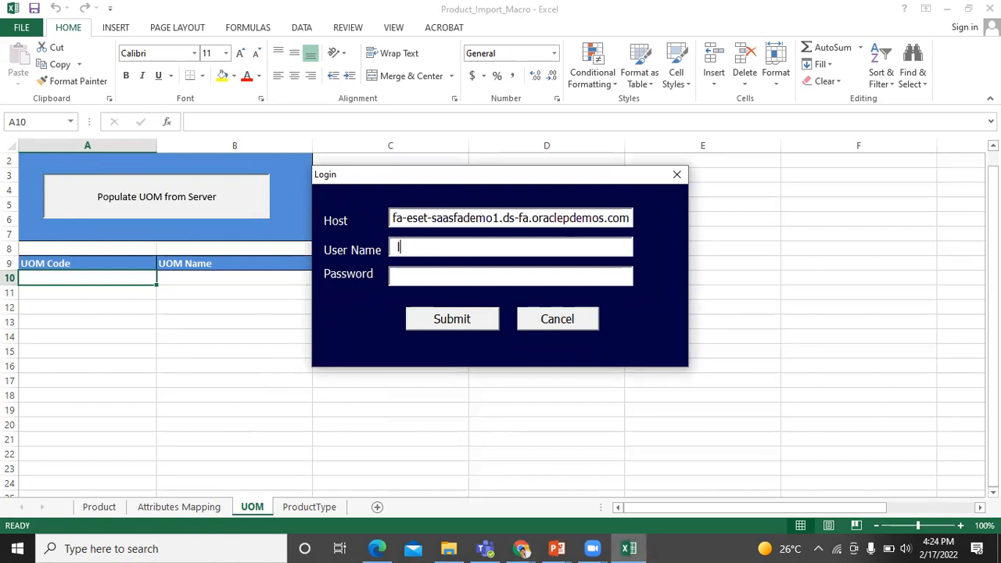
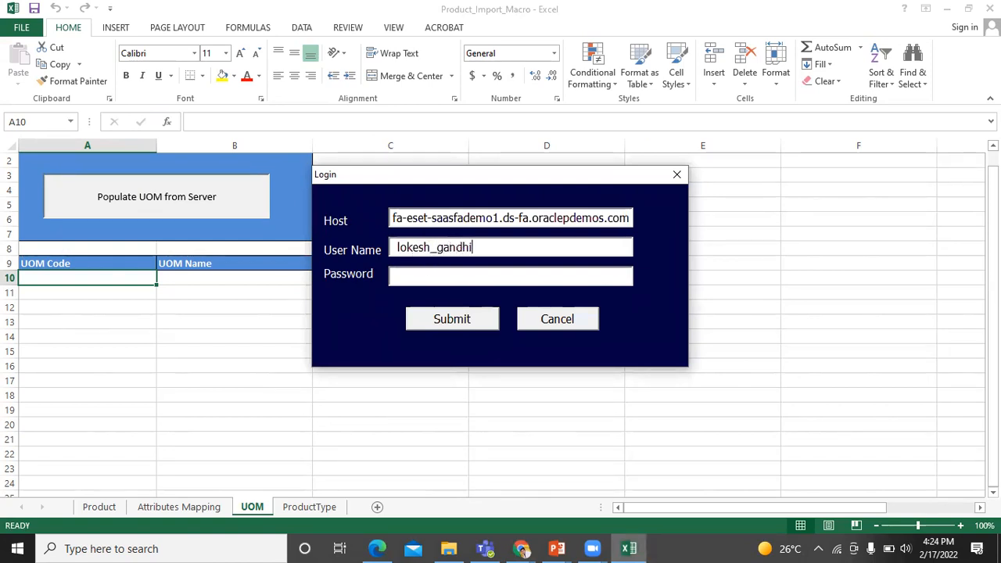
key("Tab")
type("************")
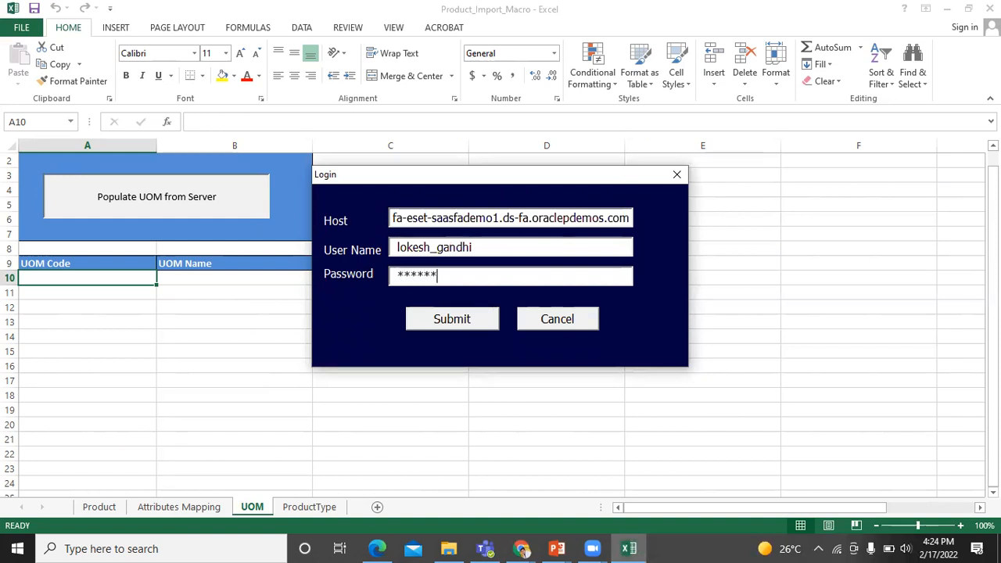
type("***")
left_click(461, 319)
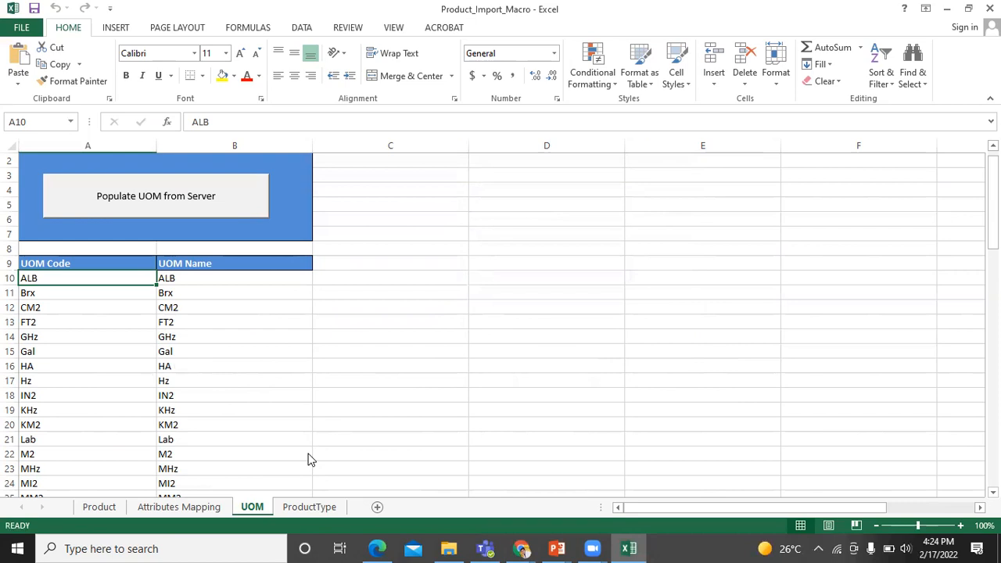
Run Populate Product Type from Server on the ProductType sheet and submit the saved login
key("ctrl+Page_Down")
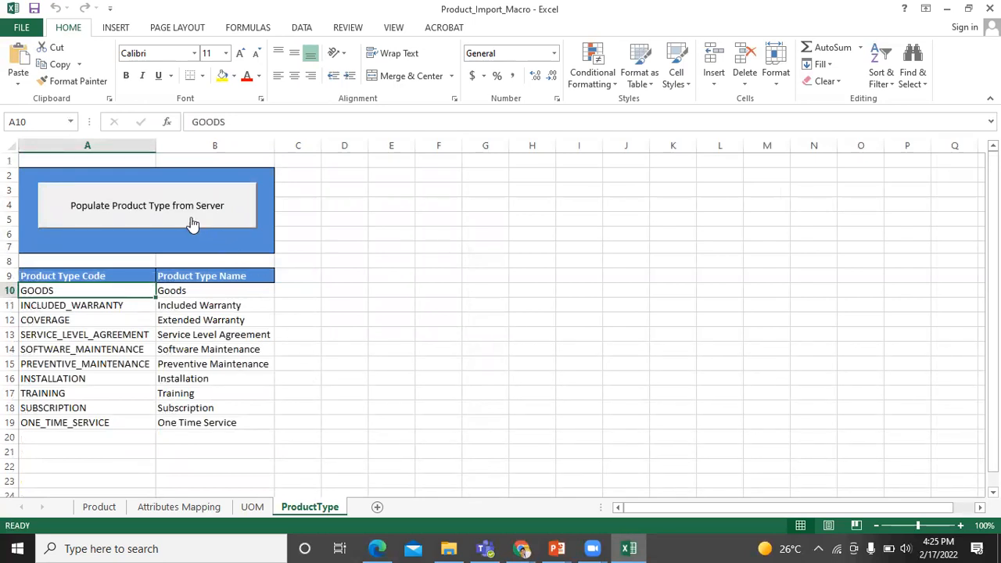
left_click(188, 218)
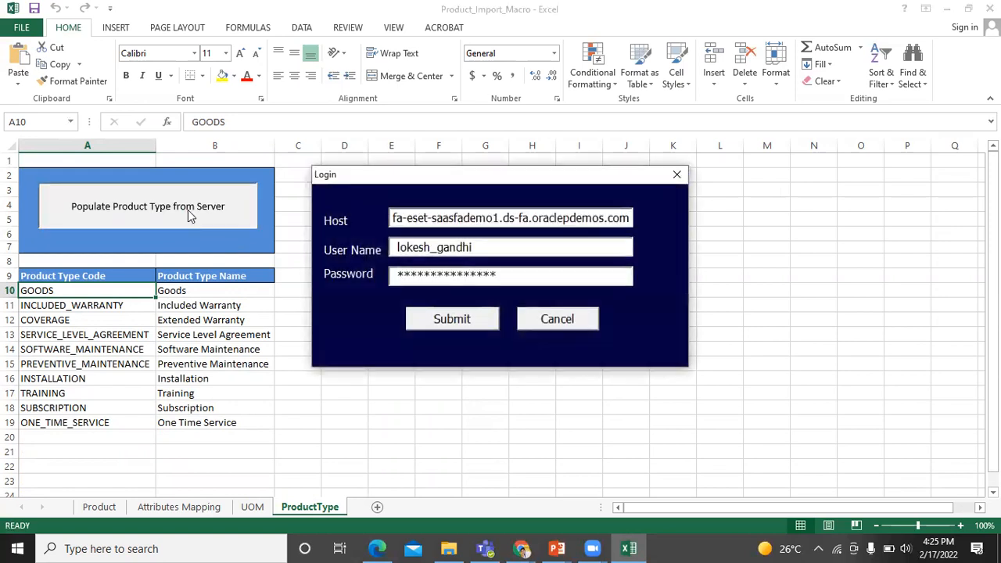
left_click(423, 318)
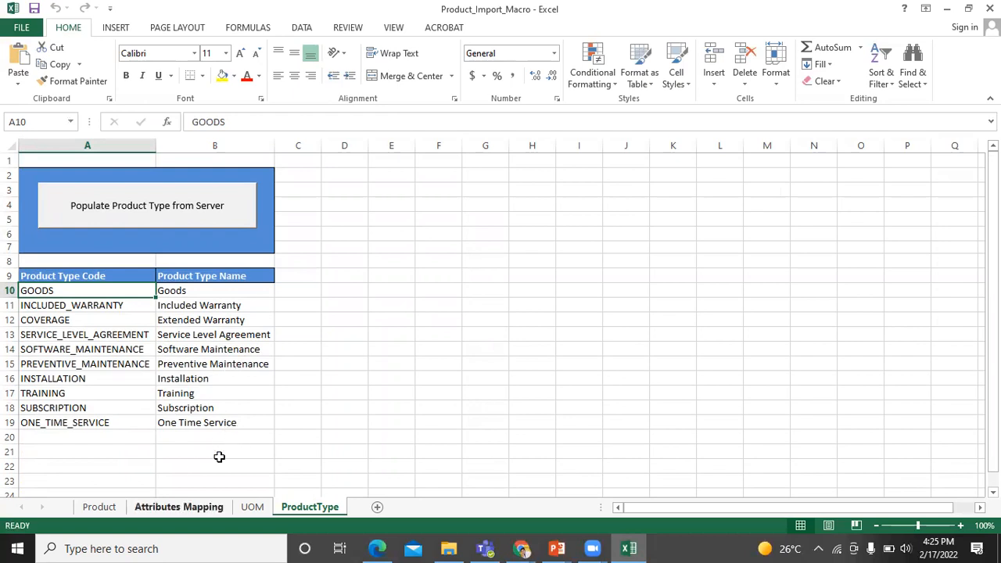
Run Fetch Attributes From Server on Attributes Mapping, submit the login, and dismiss the confirmation
left_click(188, 507)
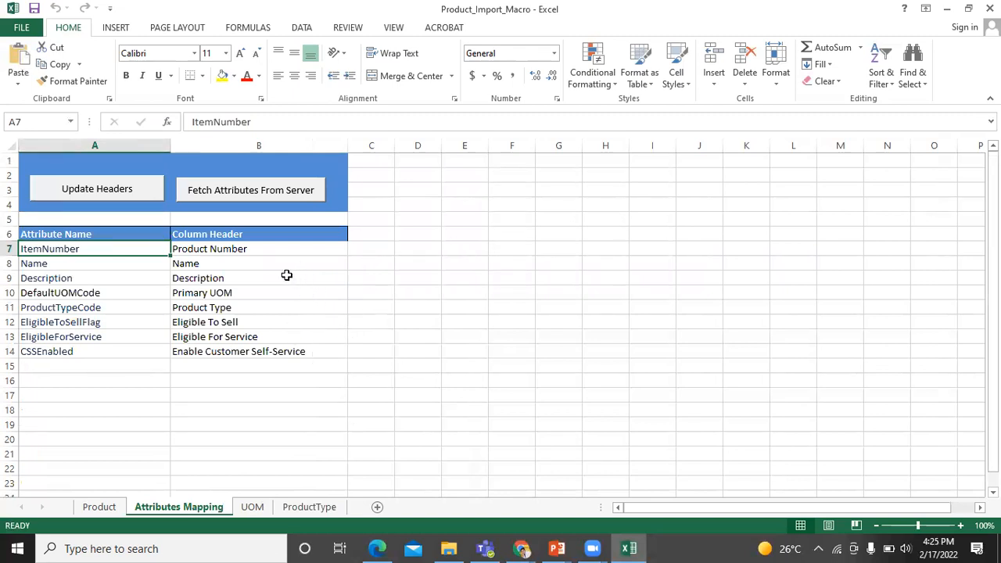
left_click(246, 193)
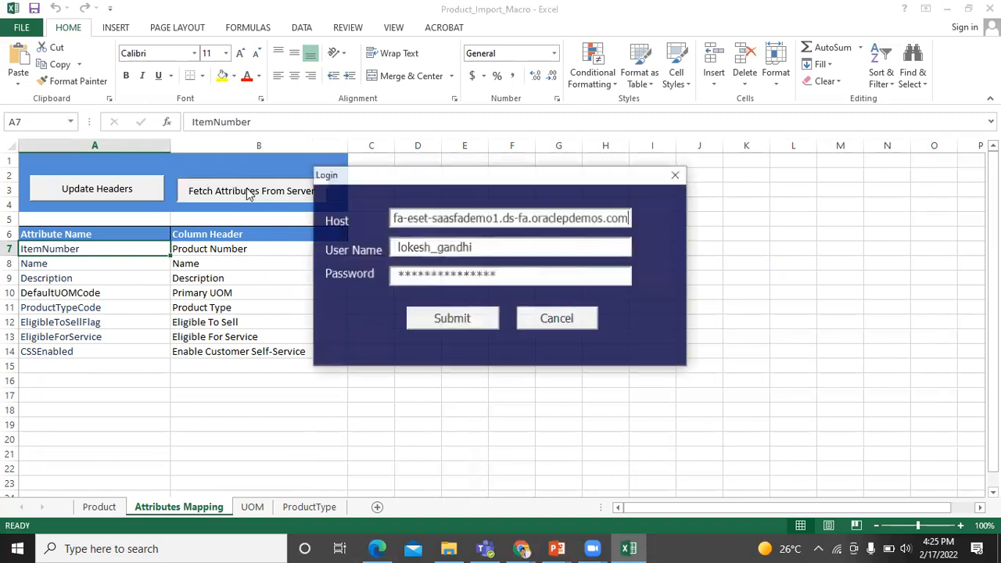
left_click(432, 319)
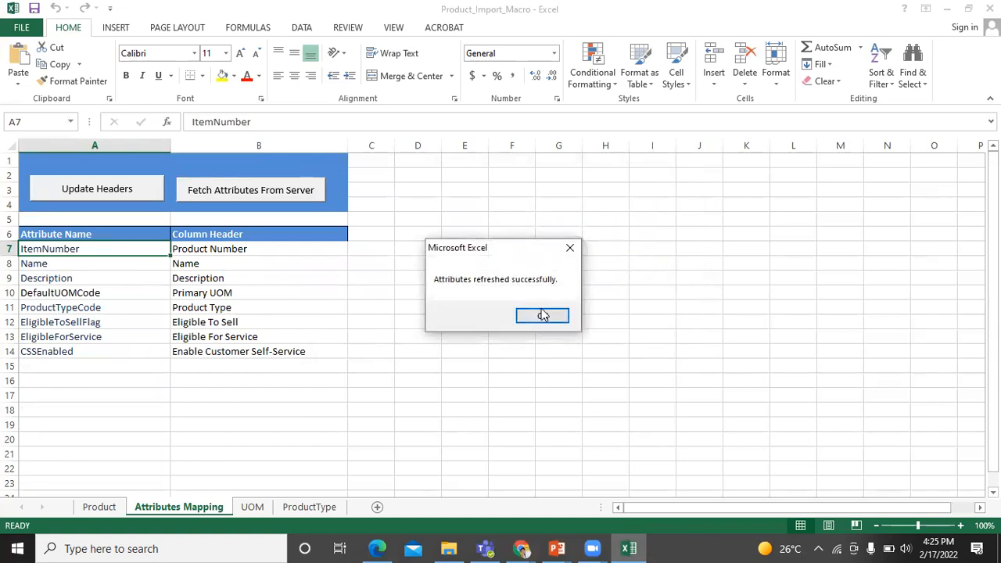
left_click(542, 315)
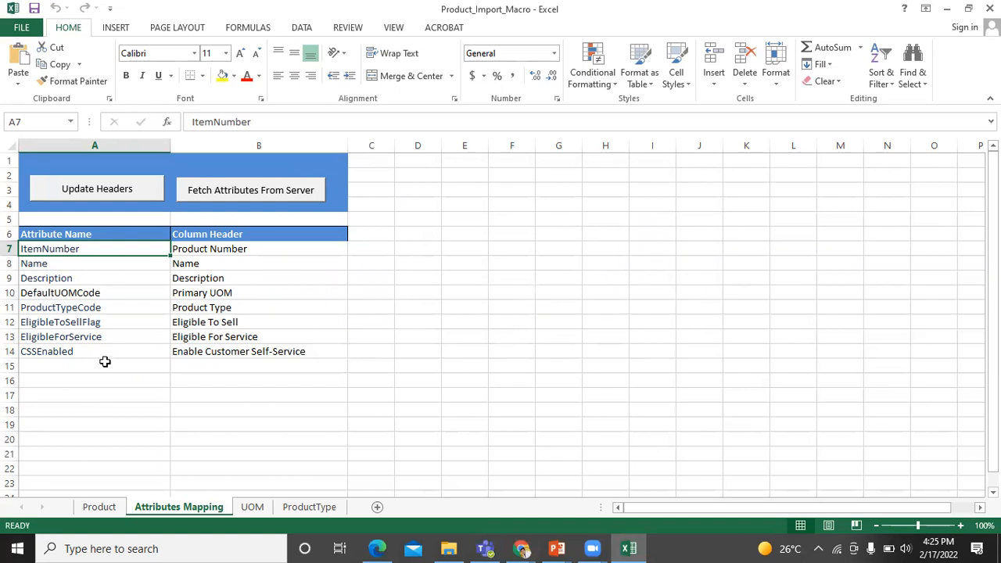
Look over the attribute-name list in cell A15 without choosing, then return to the Product sheet
left_click(129, 367)
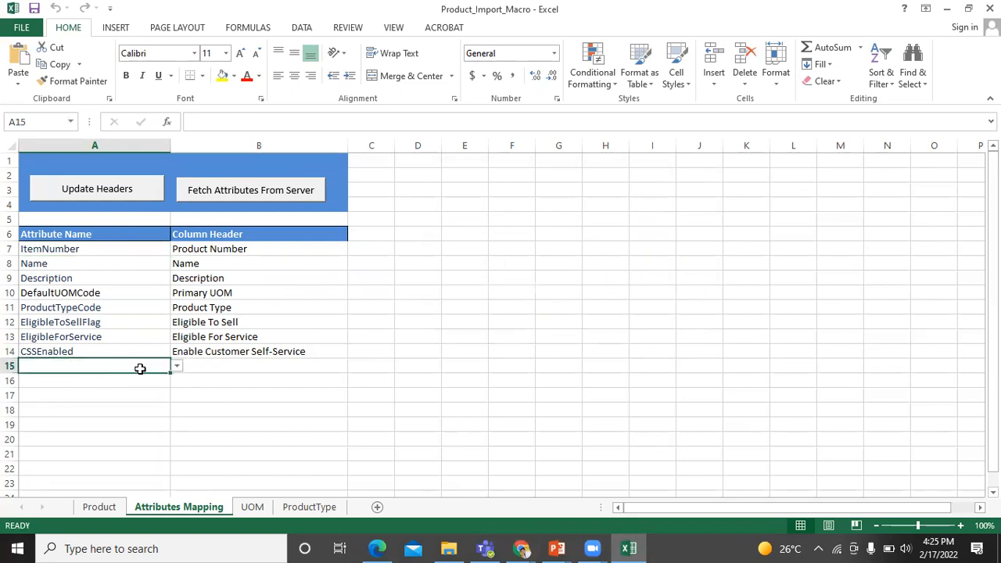
left_click(177, 367)
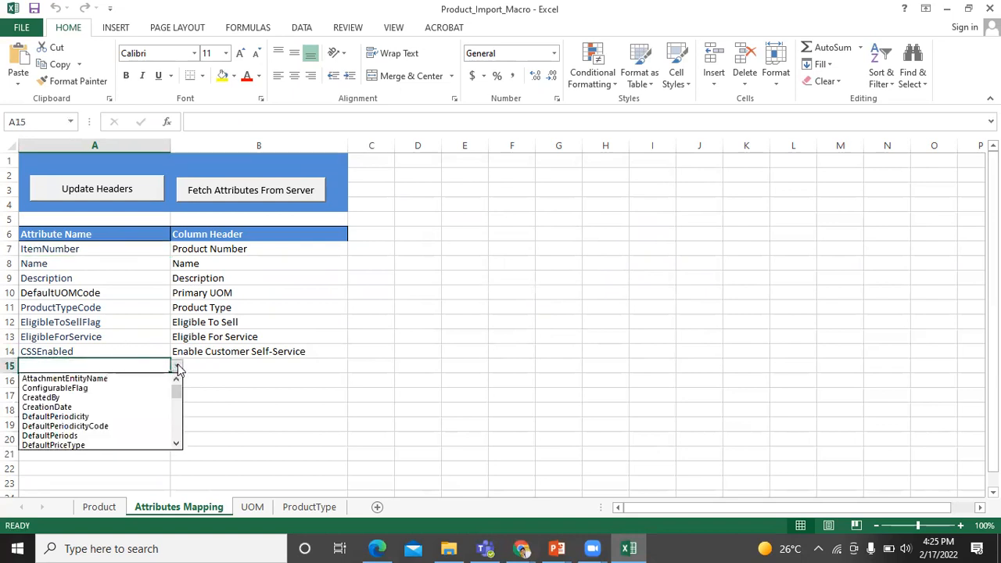
left_click(179, 369)
left_click(212, 359)
left_click(144, 379)
scroll(118, 451, "down", 1)
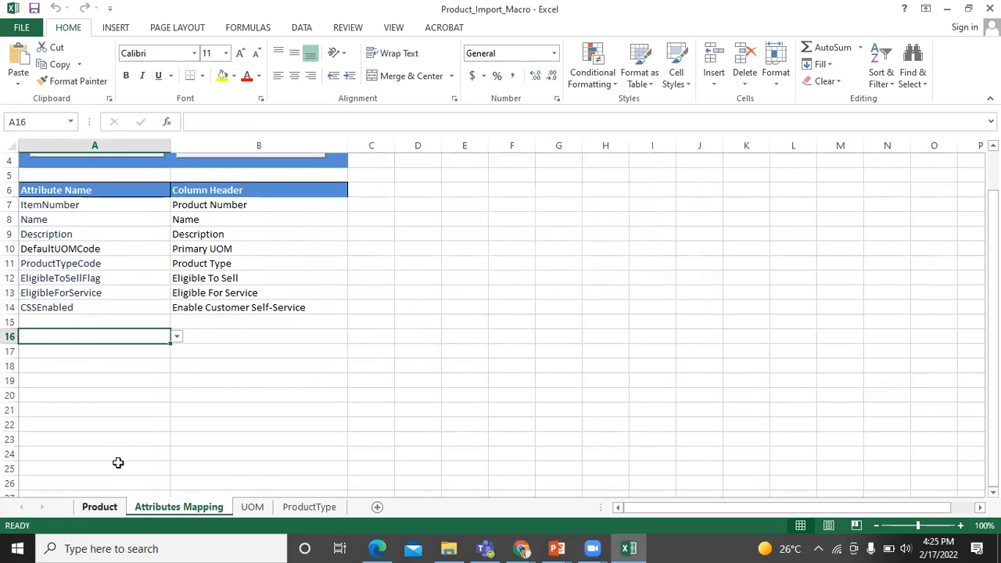
key("ctrl+Page_Up")
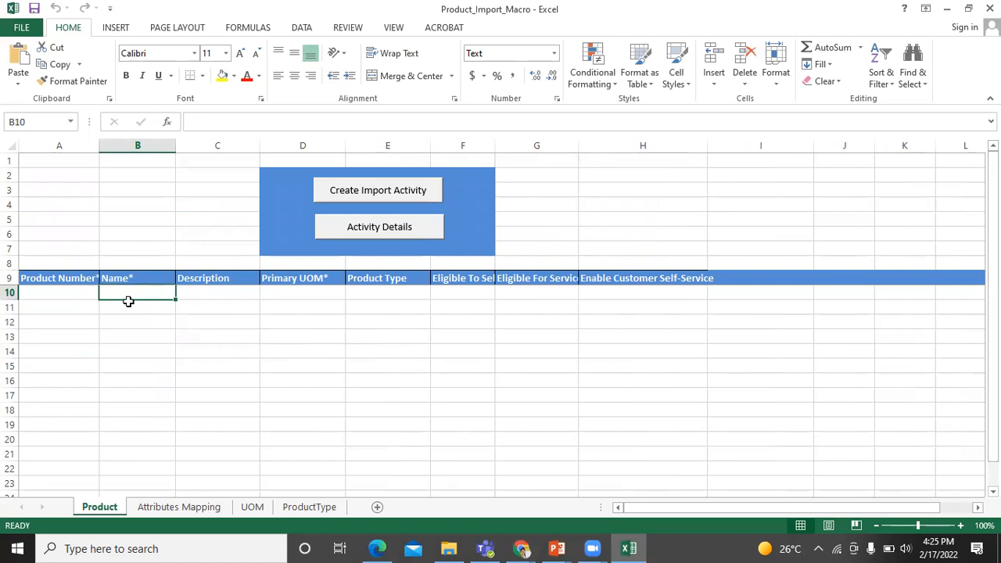
Enter product number 9001 in A10 and name Green Server 3000 in B10
left_click(66, 290)
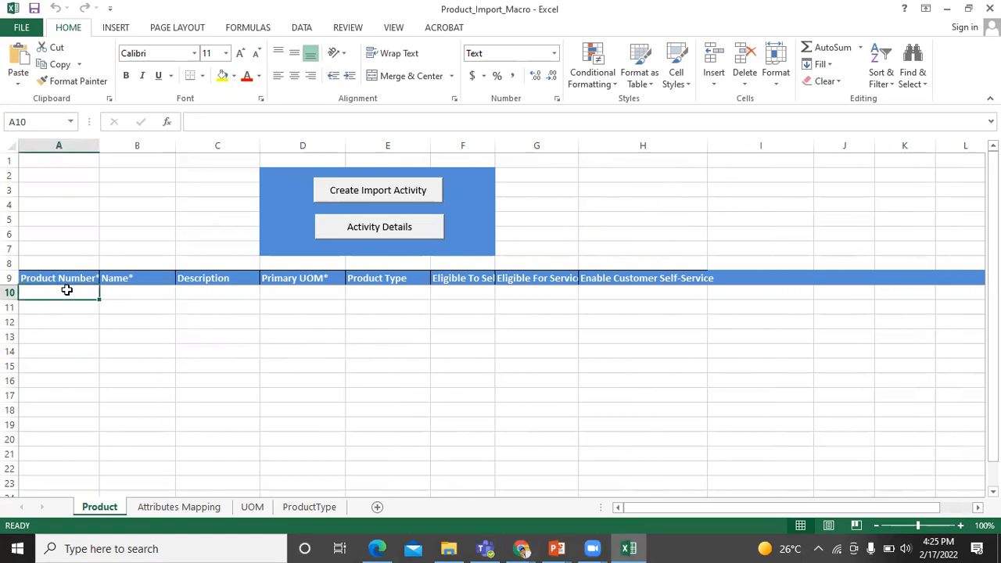
left_click(134, 290)
left_click(290, 290)
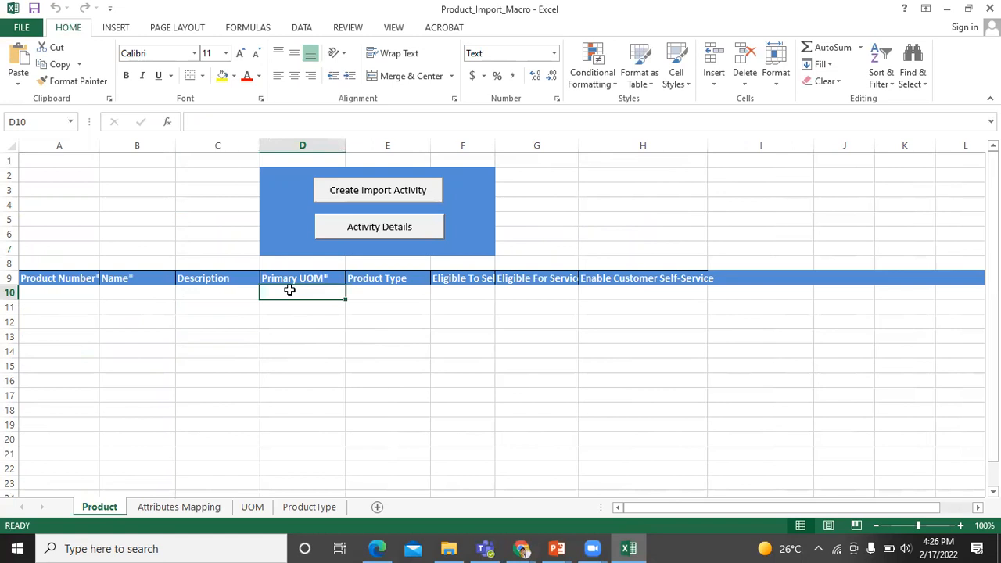
left_click(77, 295)
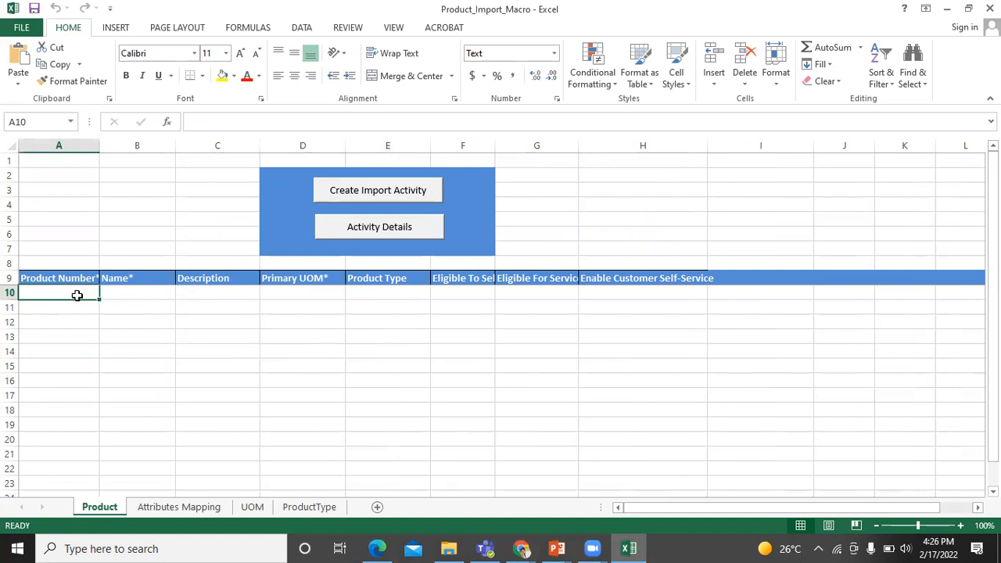
type("9001")
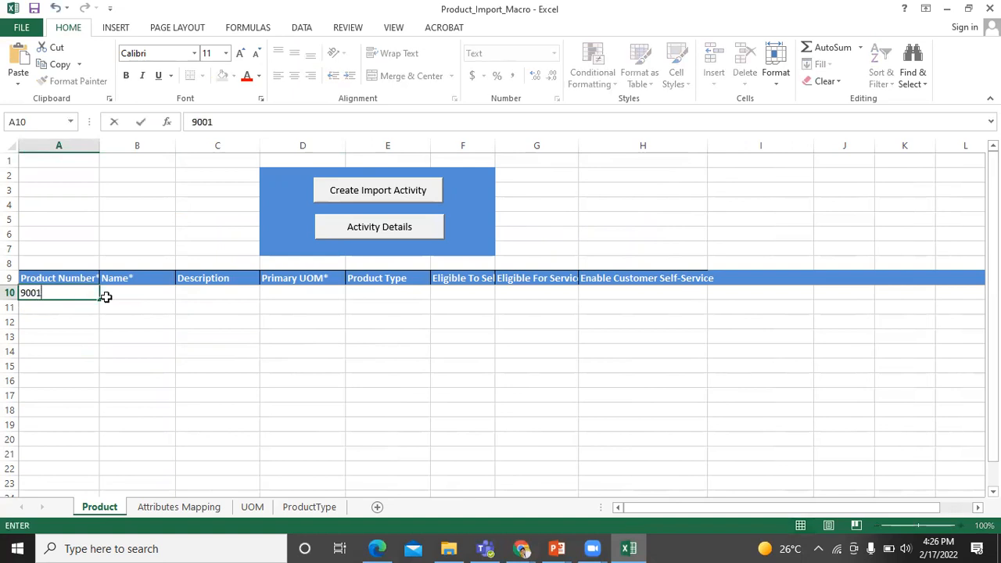
left_click(124, 293)
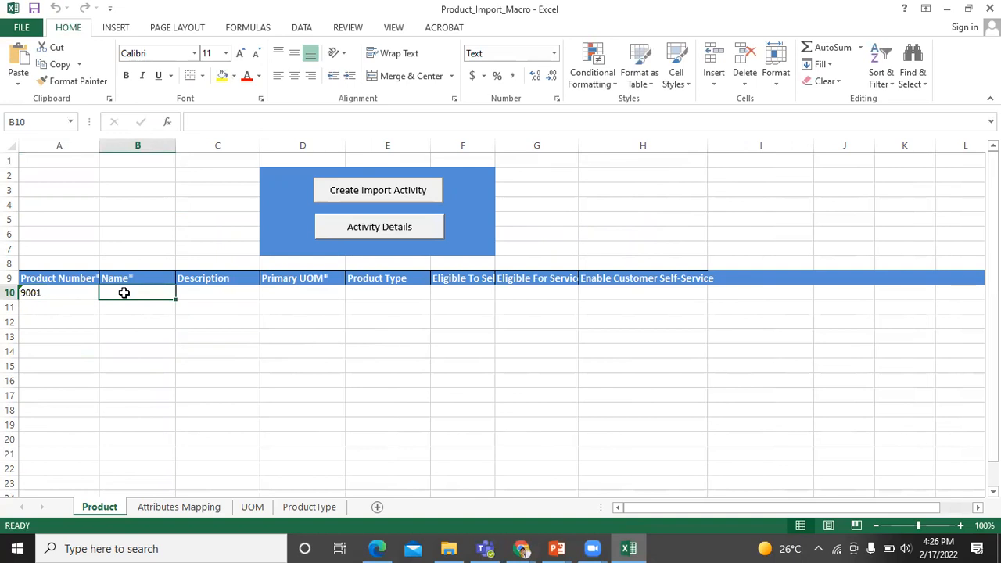
type("Green Server")
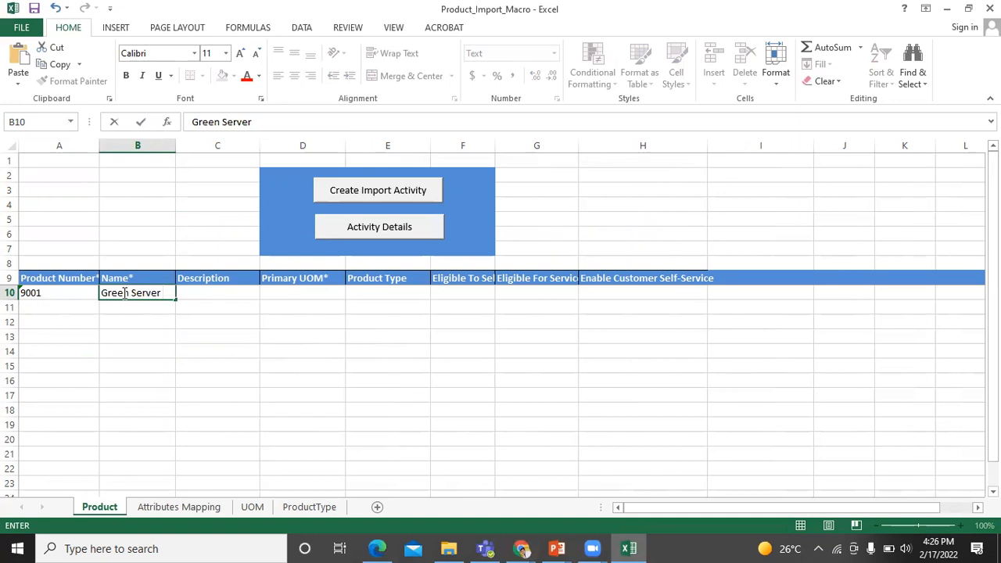
type(" 3000")
key("F2")
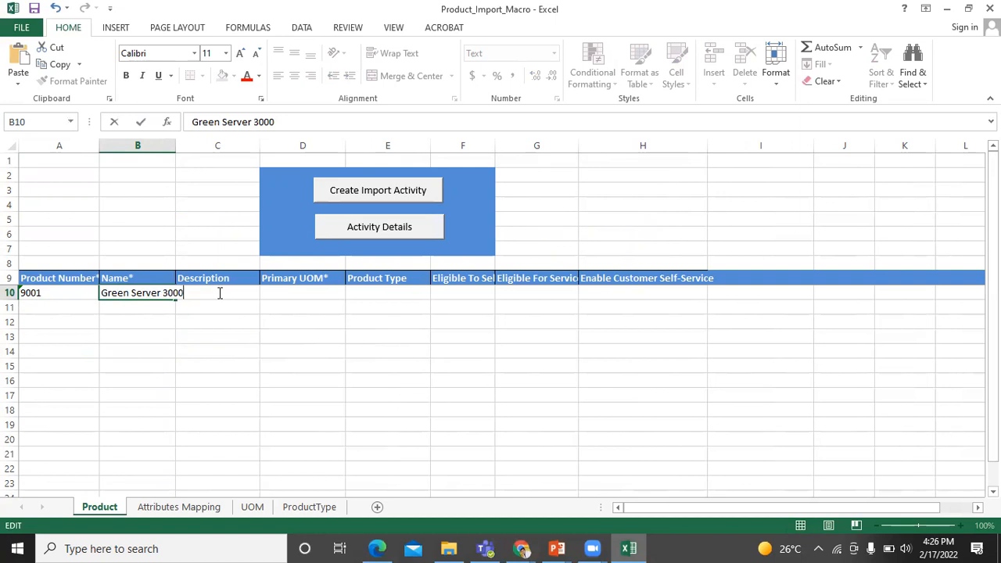
left_click(289, 293)
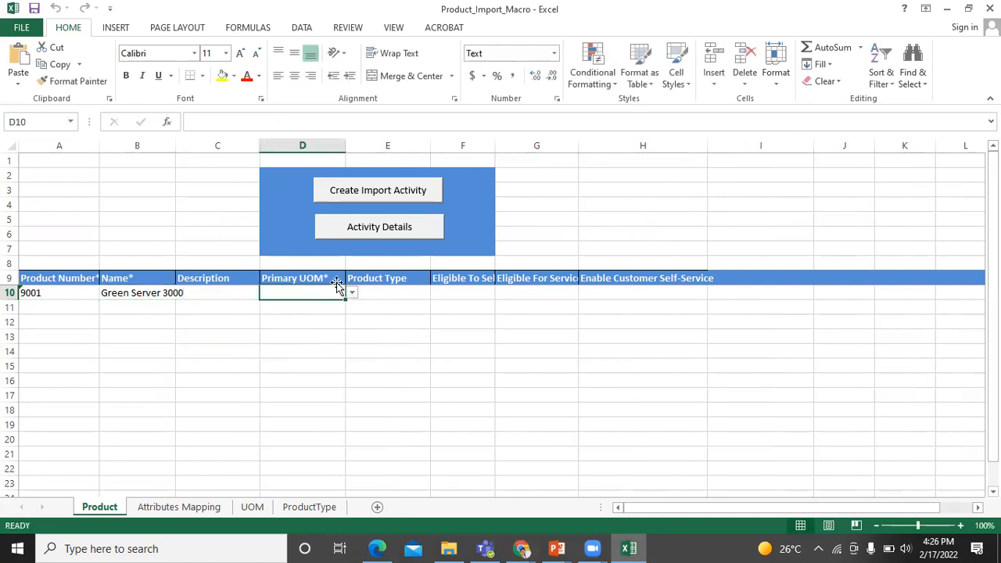
Set row 10's Product Type to Goods and Primary UOM to Bx
left_click(389, 292)
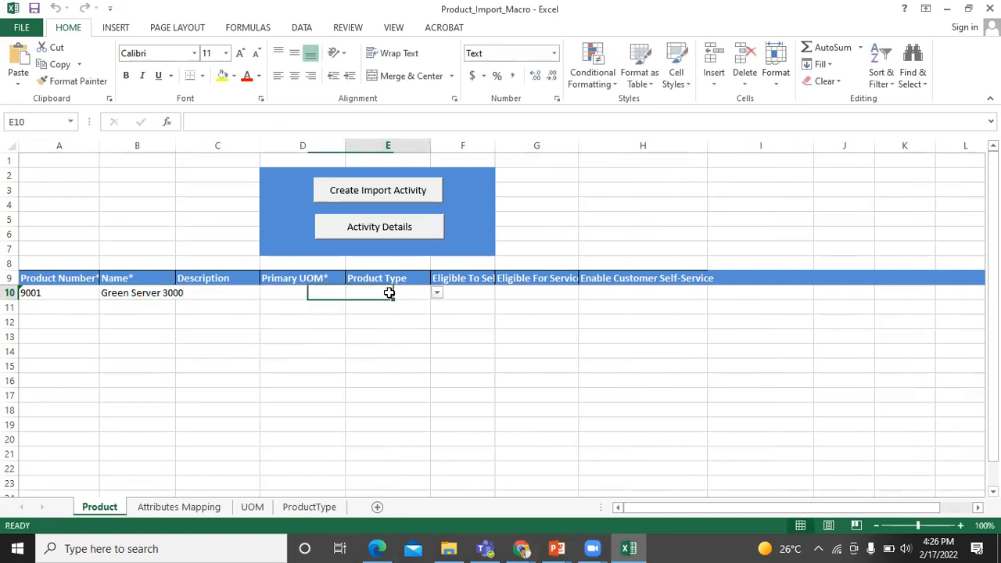
left_click(436, 294)
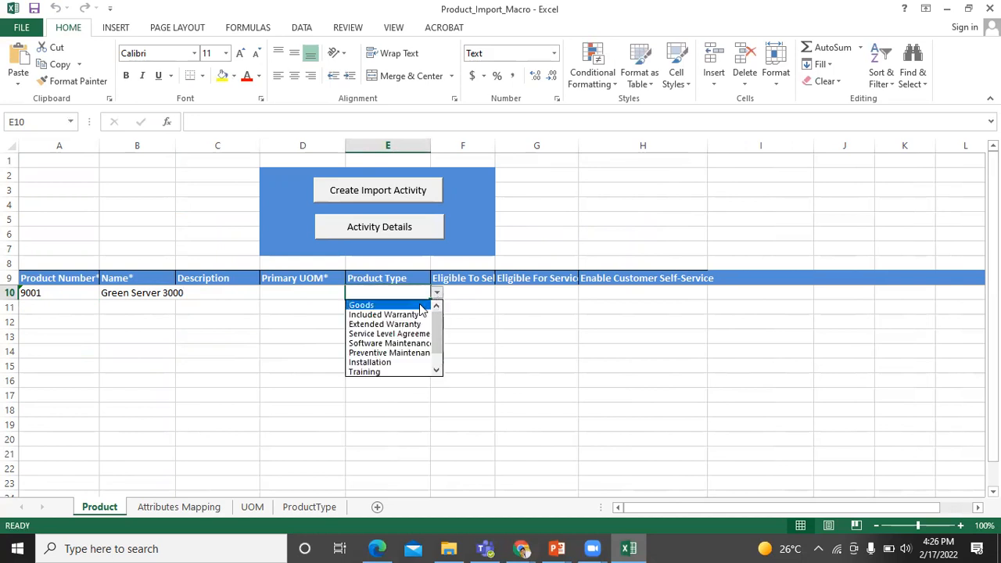
left_click(424, 304)
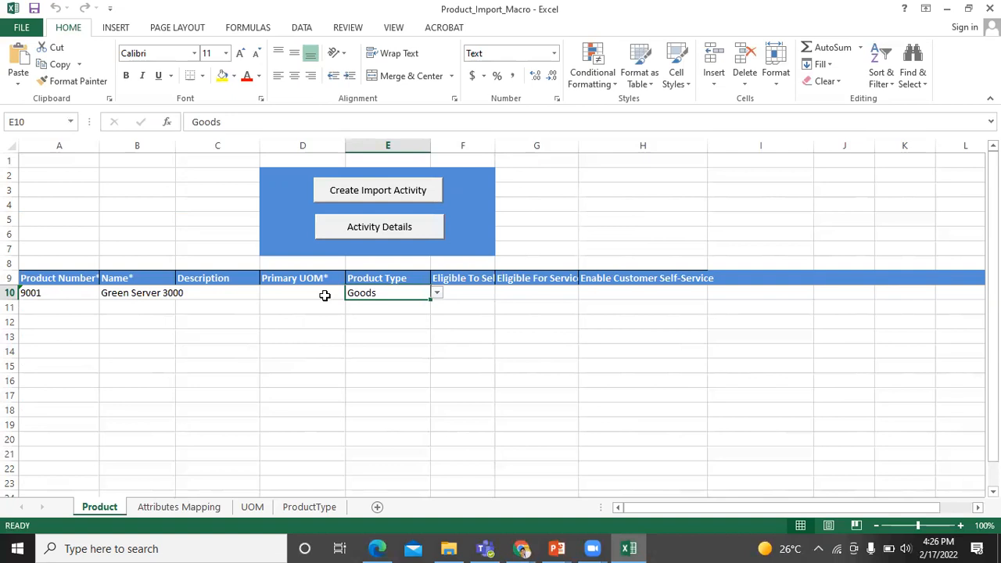
left_click(325, 295)
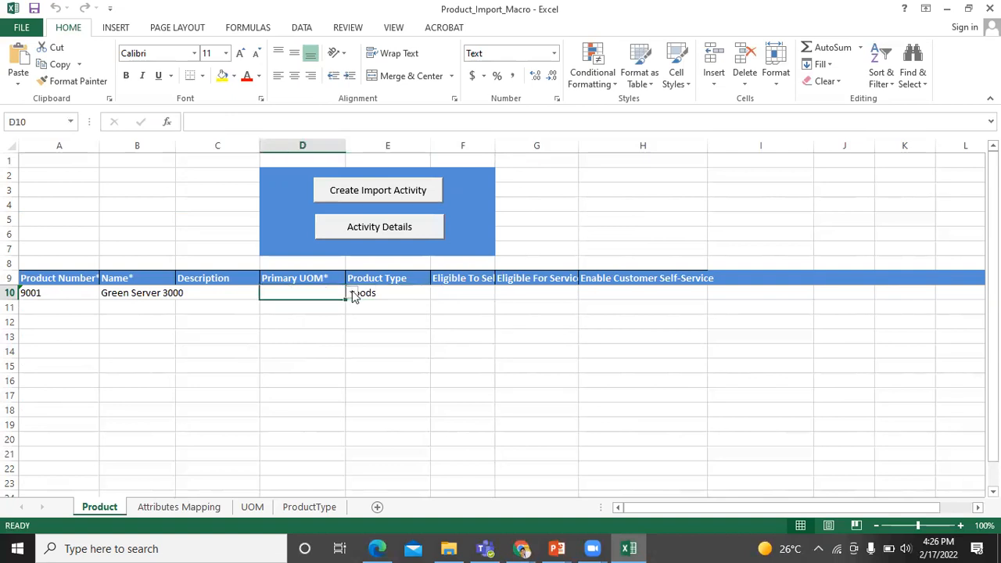
left_click(351, 294)
left_click_drag(351, 318, 347, 345)
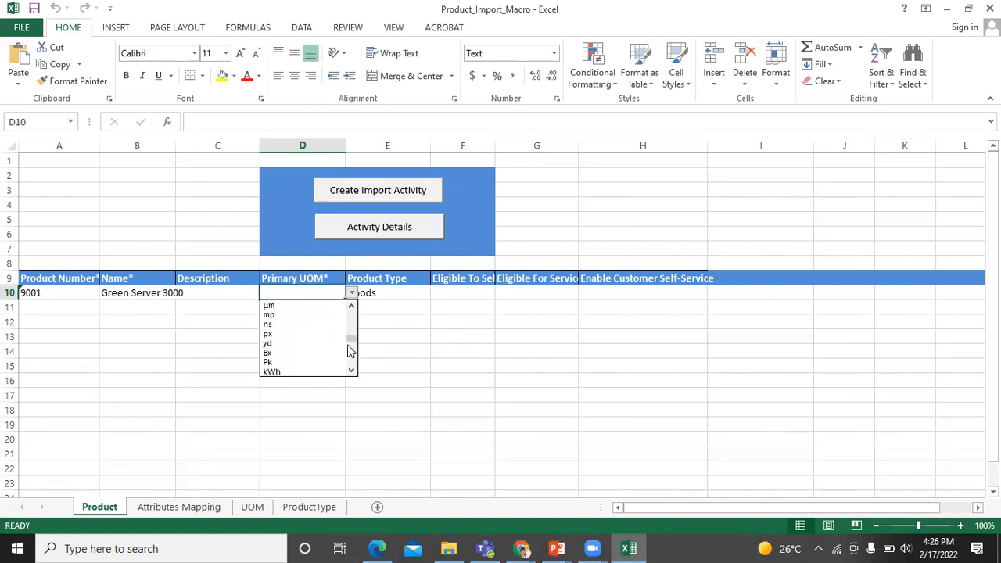
left_click(337, 353)
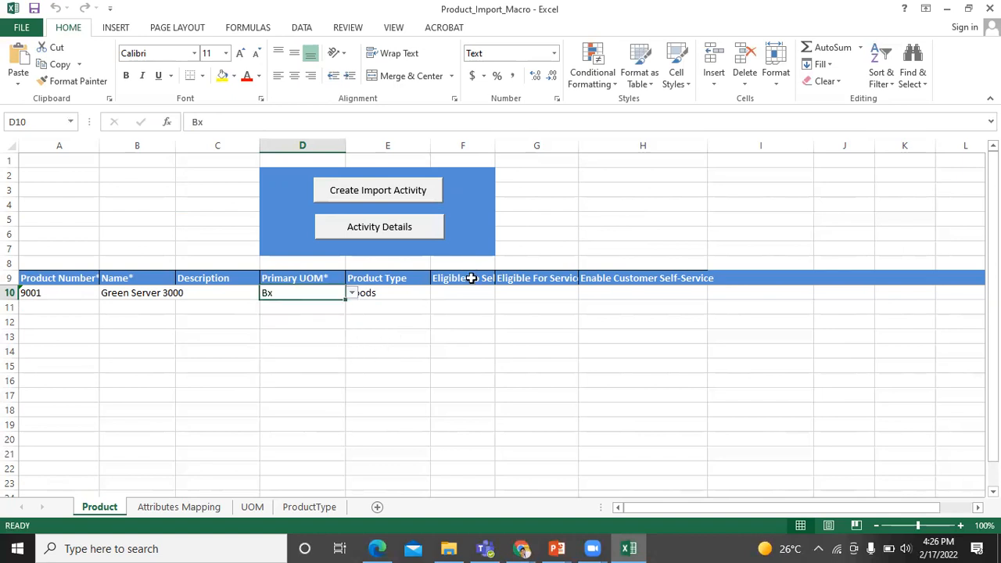
Set Eligible To Sell, Eligible For Service and Customer Self-Service to Y, autofitting columns F and G
double_click(495, 145)
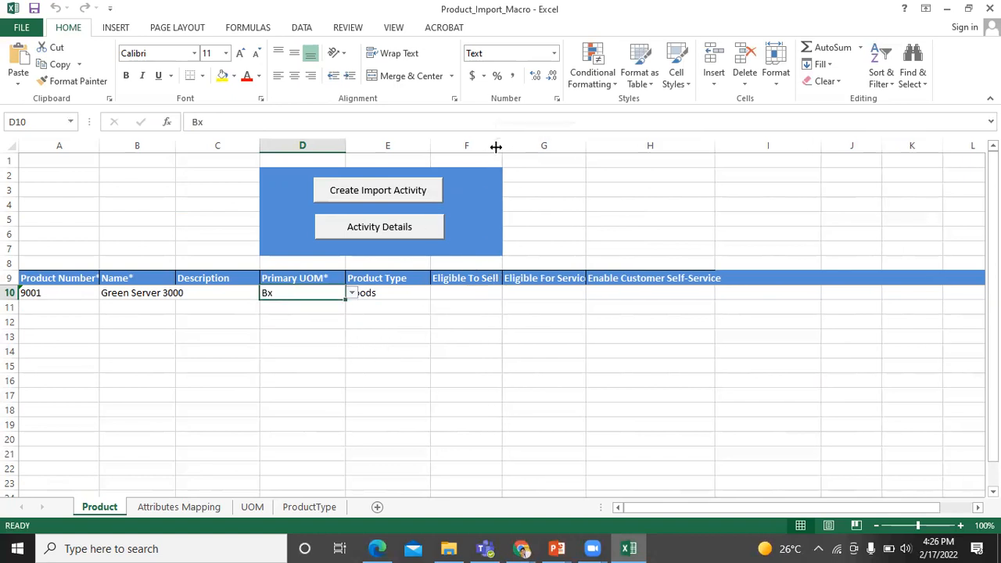
left_click(482, 291)
left_click(508, 295)
left_click(505, 300)
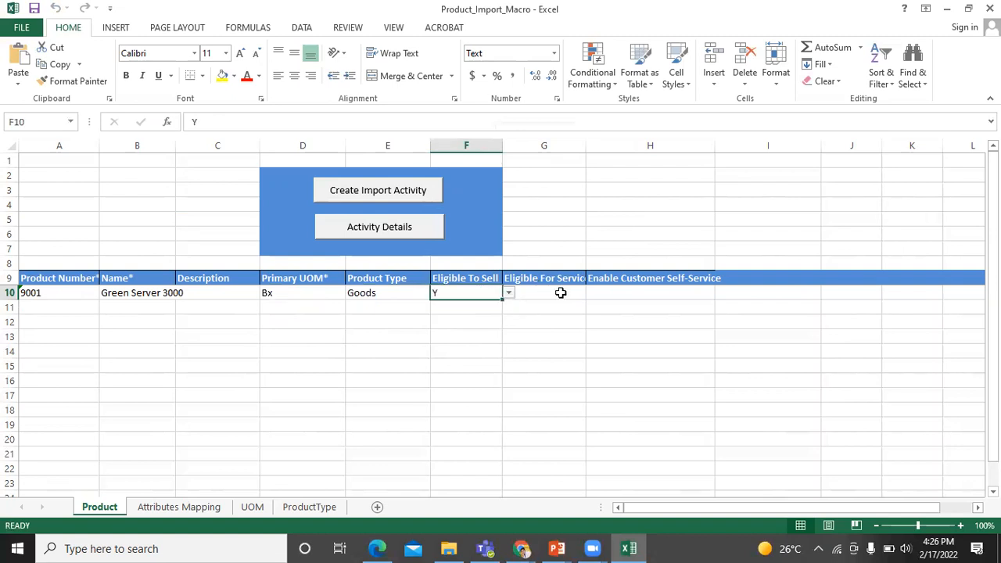
left_click(561, 292)
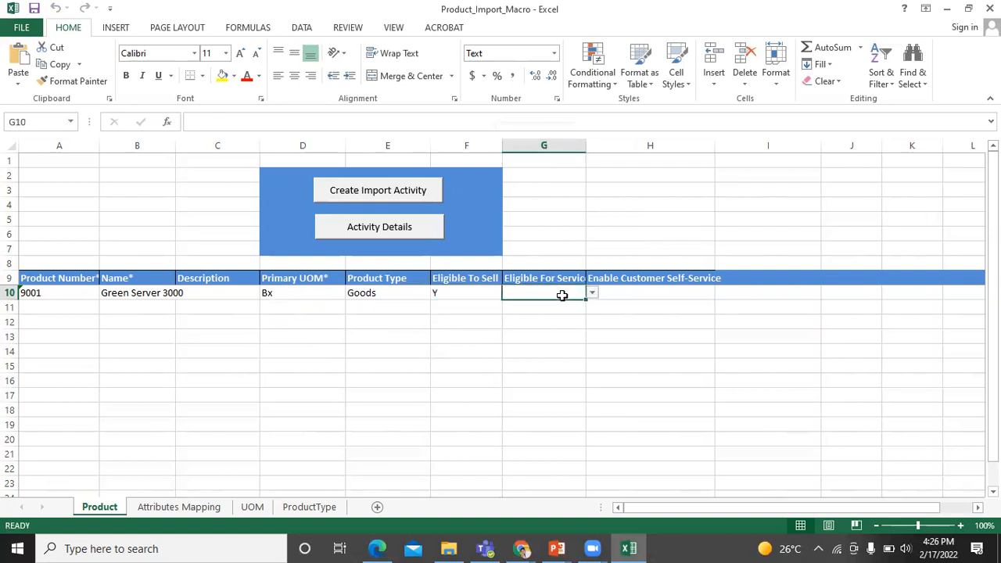
double_click(585, 141)
left_click(601, 292)
left_click(516, 303)
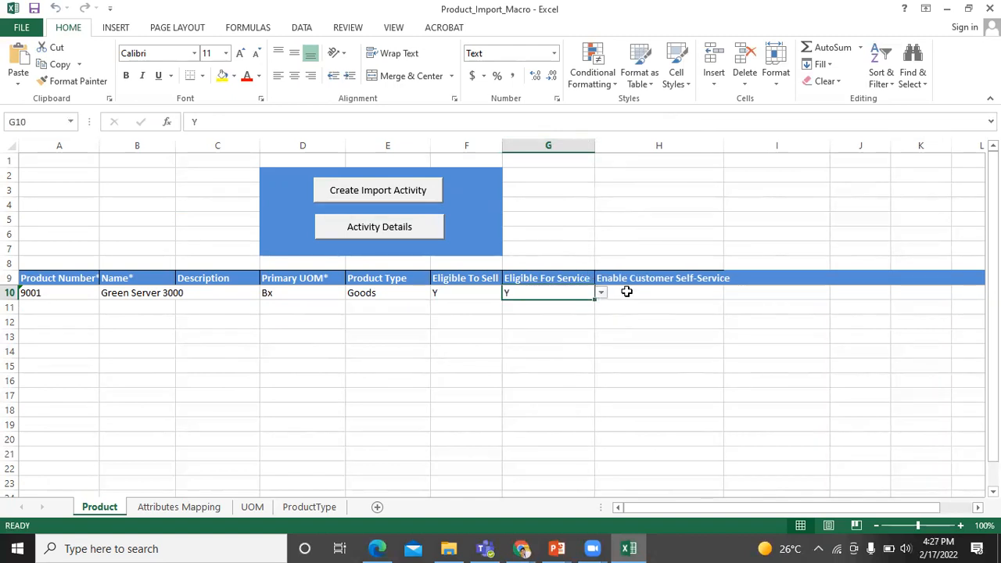
left_click(626, 292)
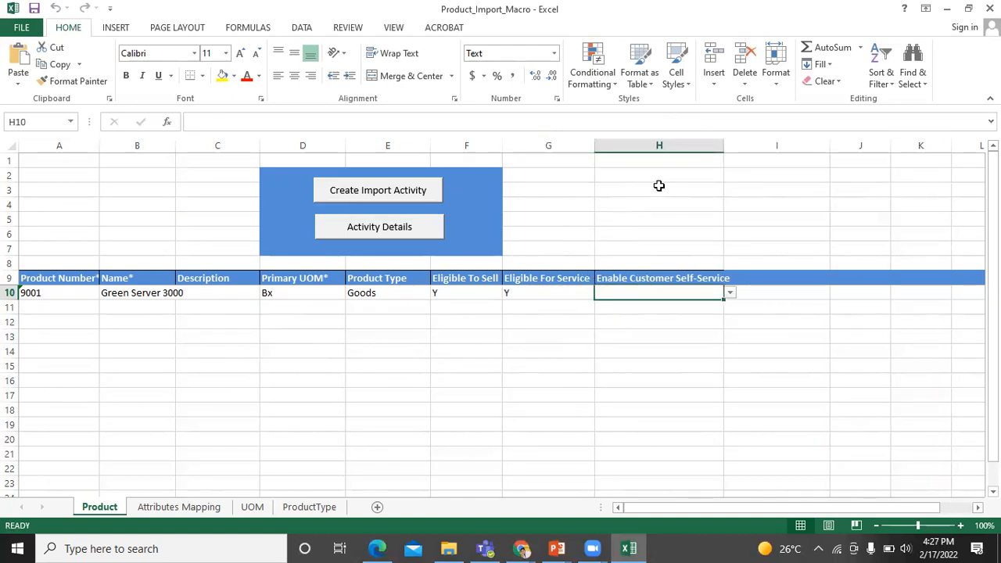
left_click(729, 293)
left_click(719, 303)
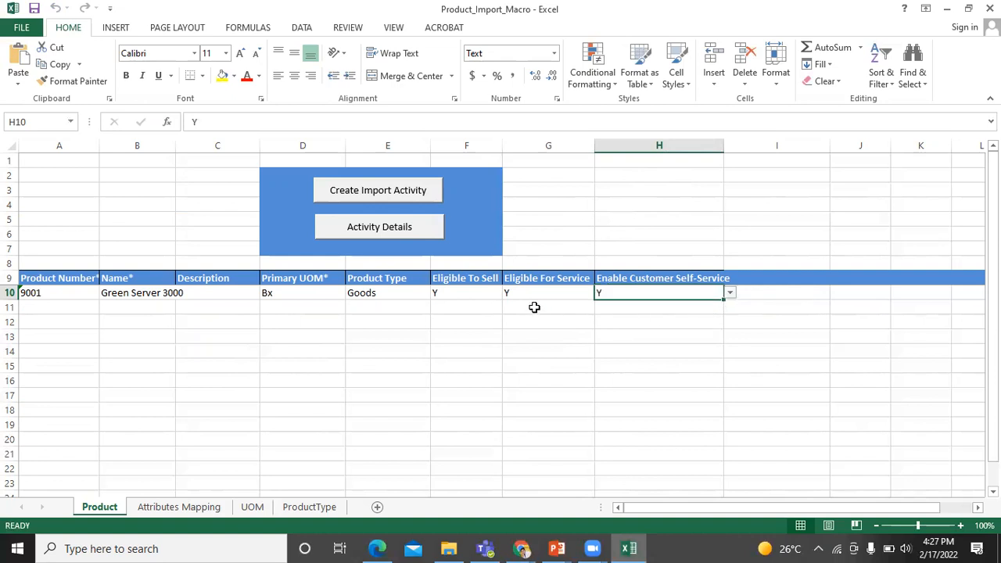
Run Create Import Activity with the saved login and acknowledge the 'submitted successfully' message
left_click(360, 194)
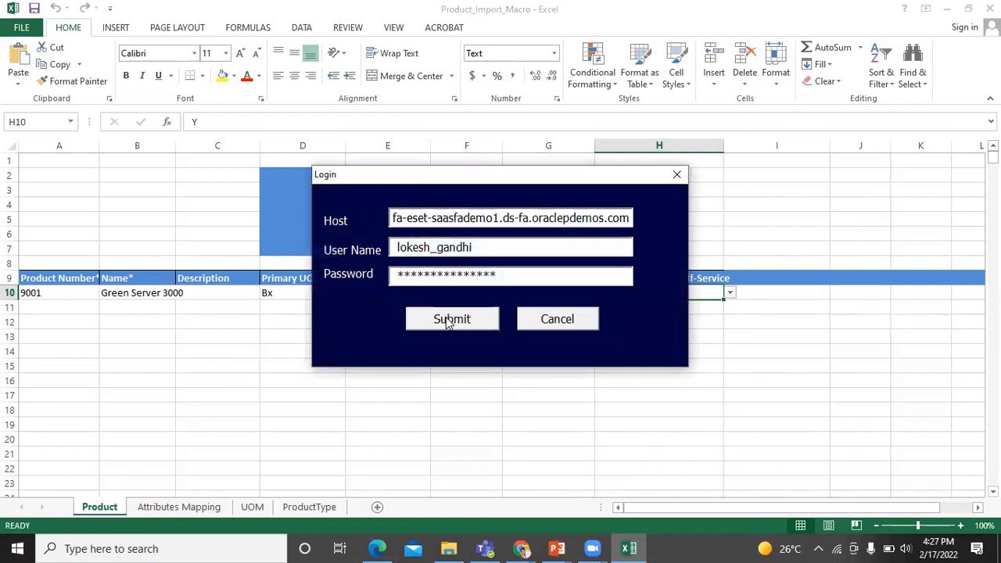
left_click(448, 322)
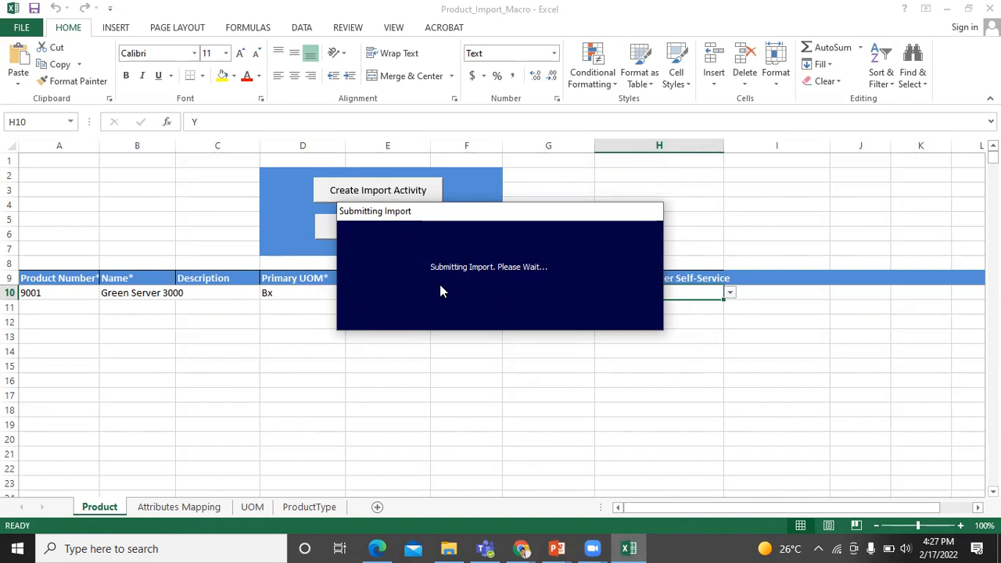
left_click_drag(466, 213, 453, 258)
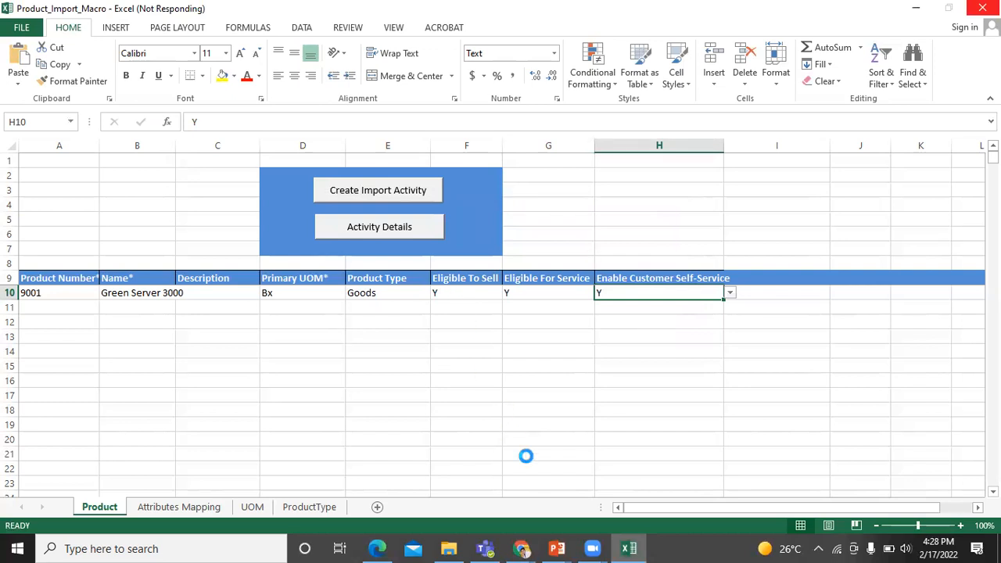
mouse_move(632, 547)
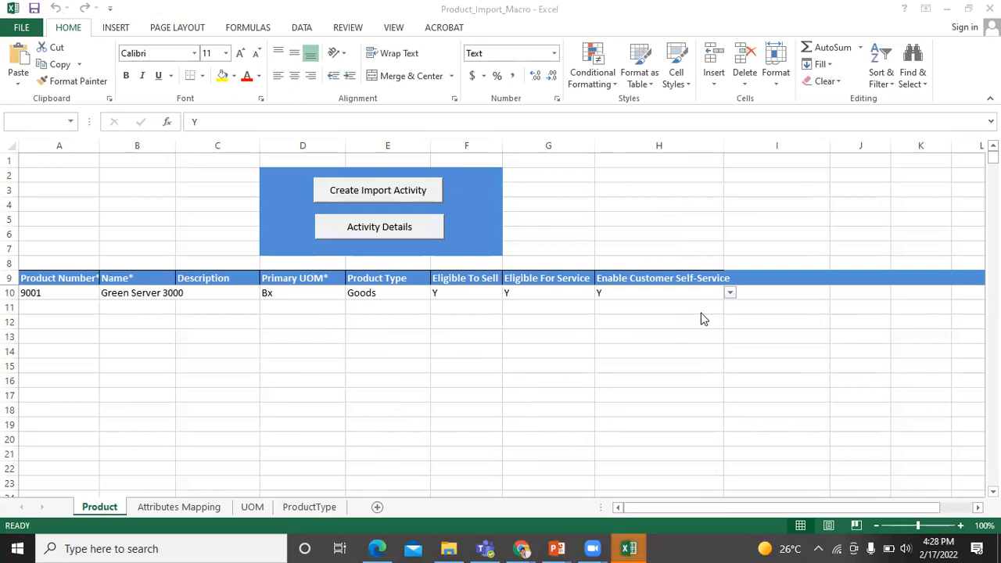
left_click(631, 546)
left_click(631, 546)
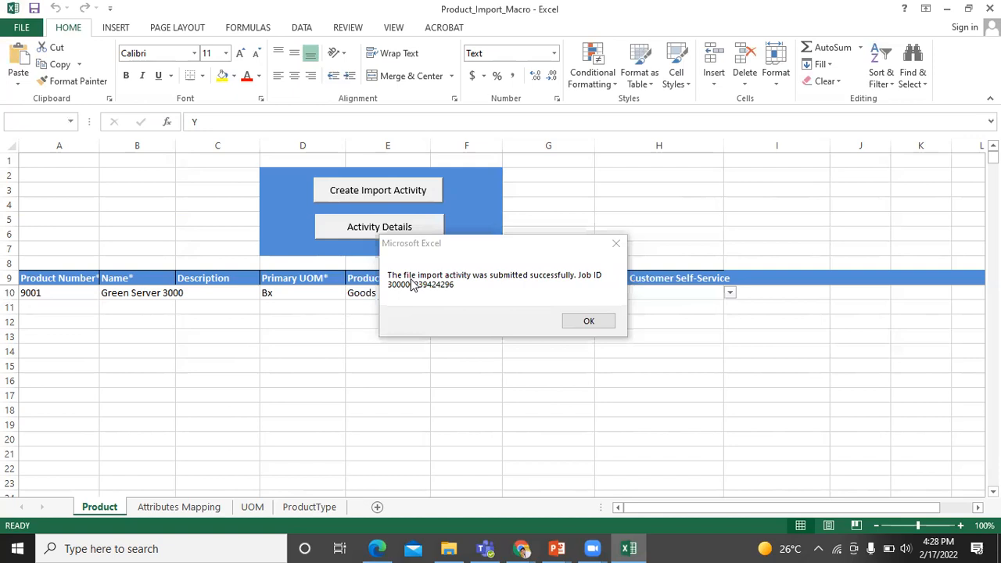
left_click(592, 322)
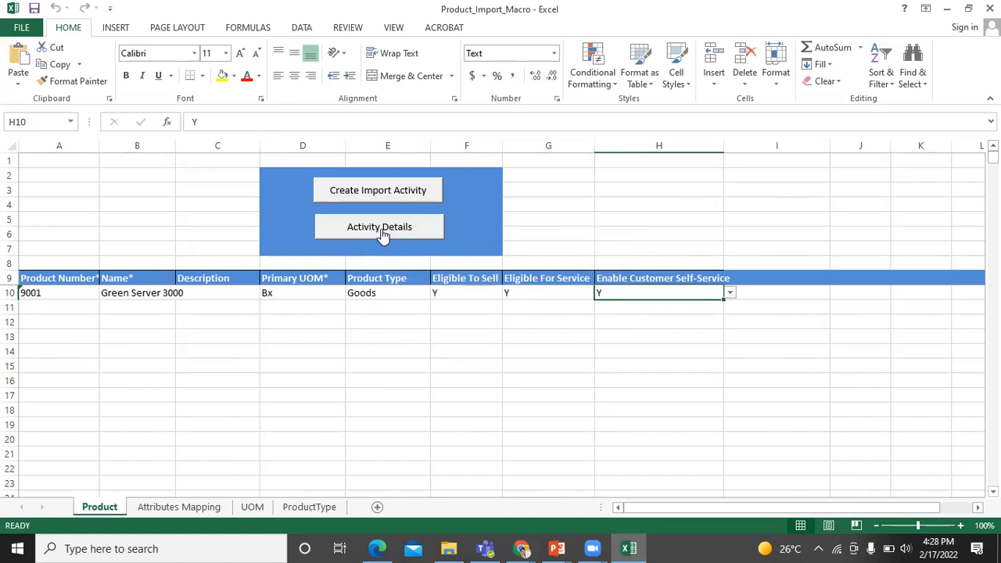
Refresh the import's Activity Details until Status reads Completed, then cancel out of the dialog
left_click(383, 233)
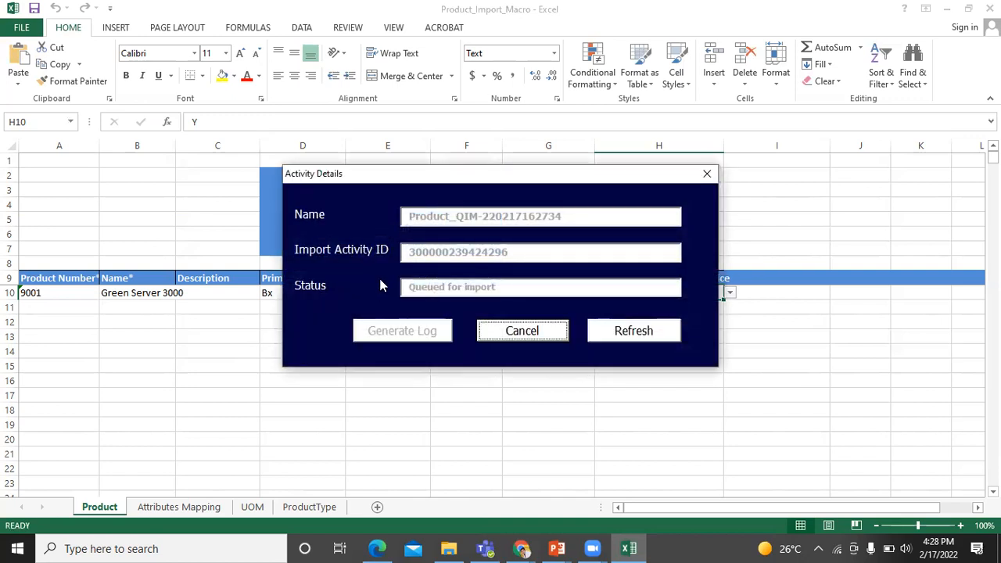
left_click(630, 332)
left_click(630, 331)
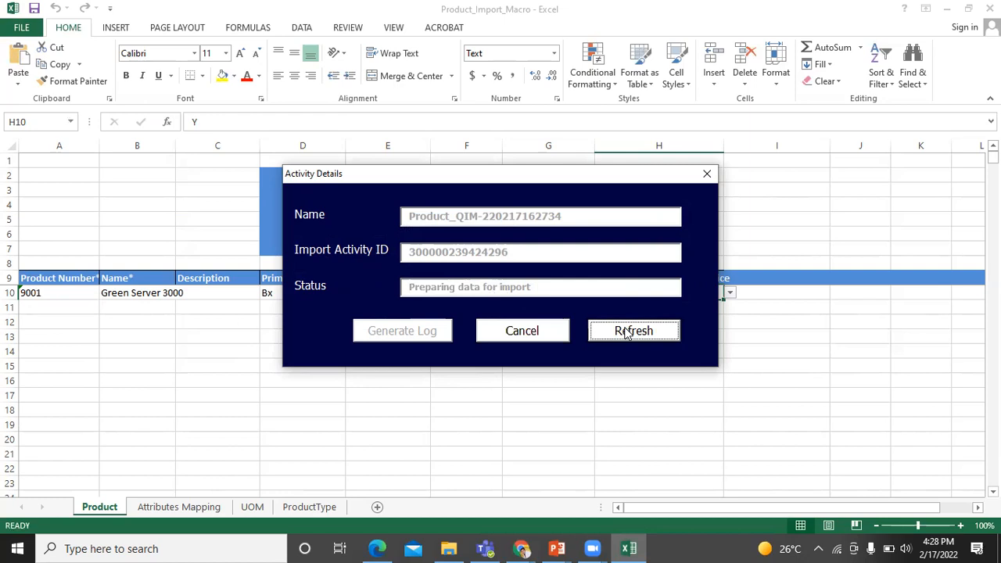
left_click(626, 333)
left_click(626, 333)
left_click(617, 332)
left_click(616, 332)
left_click(615, 332)
left_click(615, 333)
left_click(615, 334)
left_click(615, 334)
left_click(615, 334)
left_click(615, 335)
left_click(615, 337)
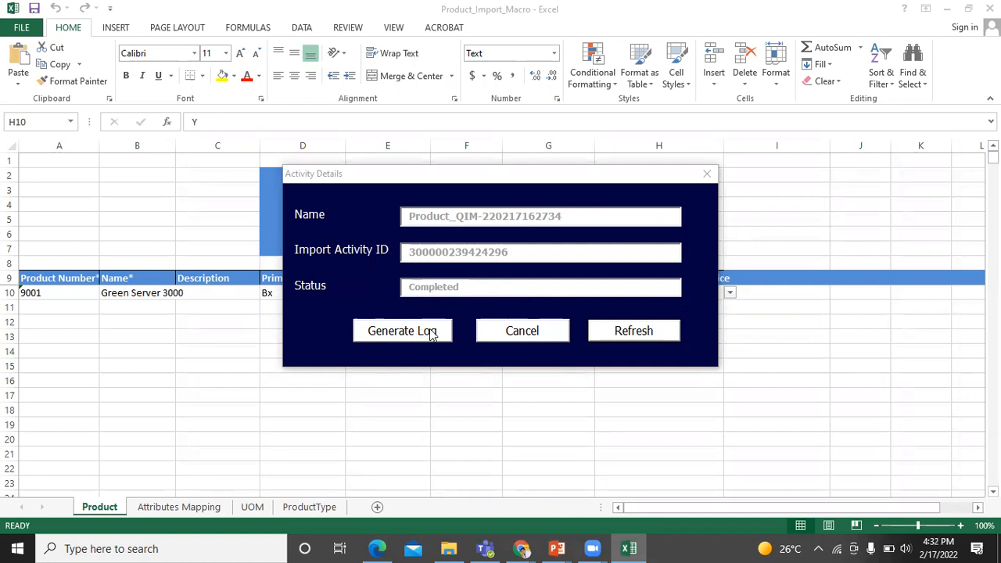
left_click(511, 338)
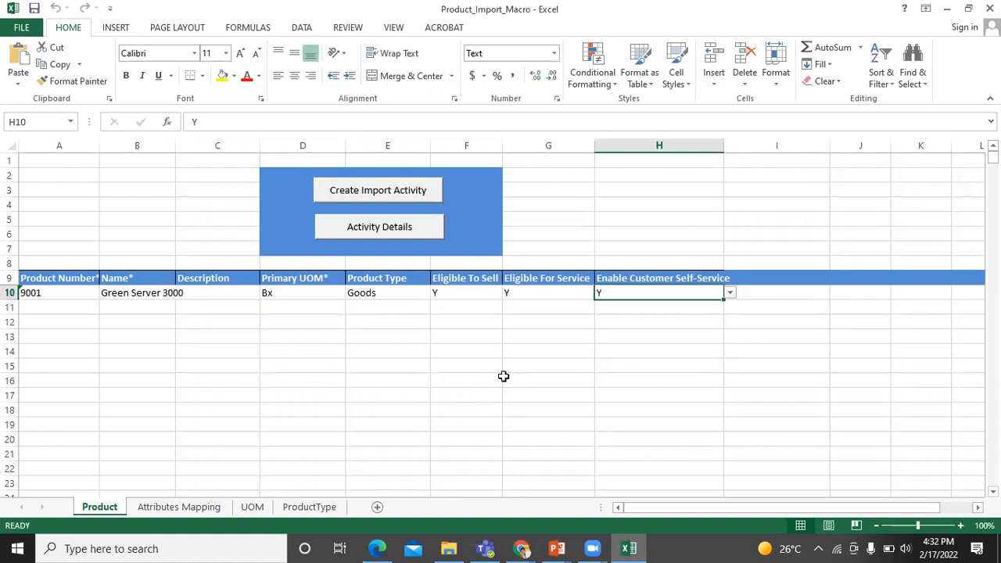
Open Sales > Products in Oracle Fusion to confirm product 9001 Green Server 3000 is listed
key("alt+Tab")
key("alt+Tab")
key("alt+Tab")
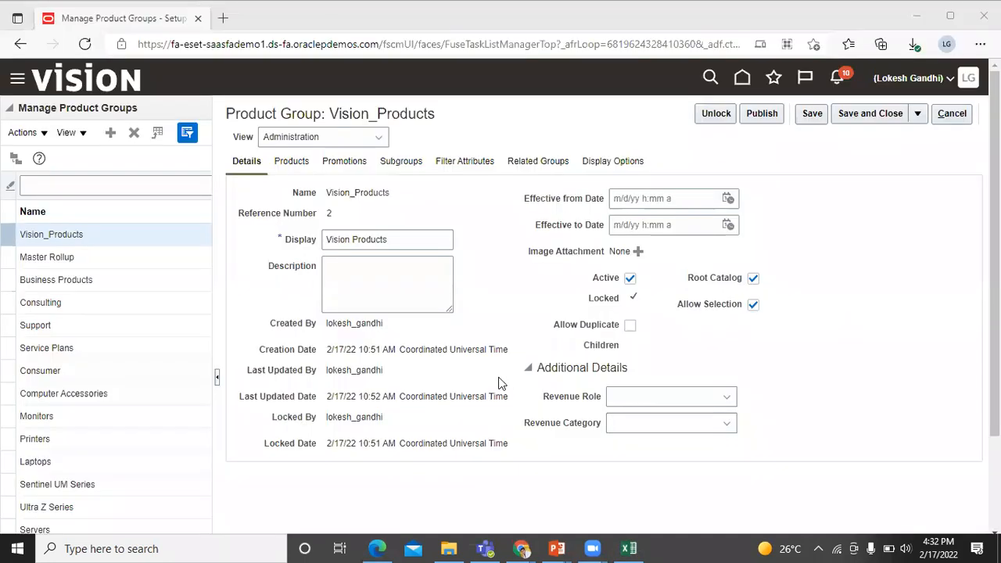
left_click(14, 80)
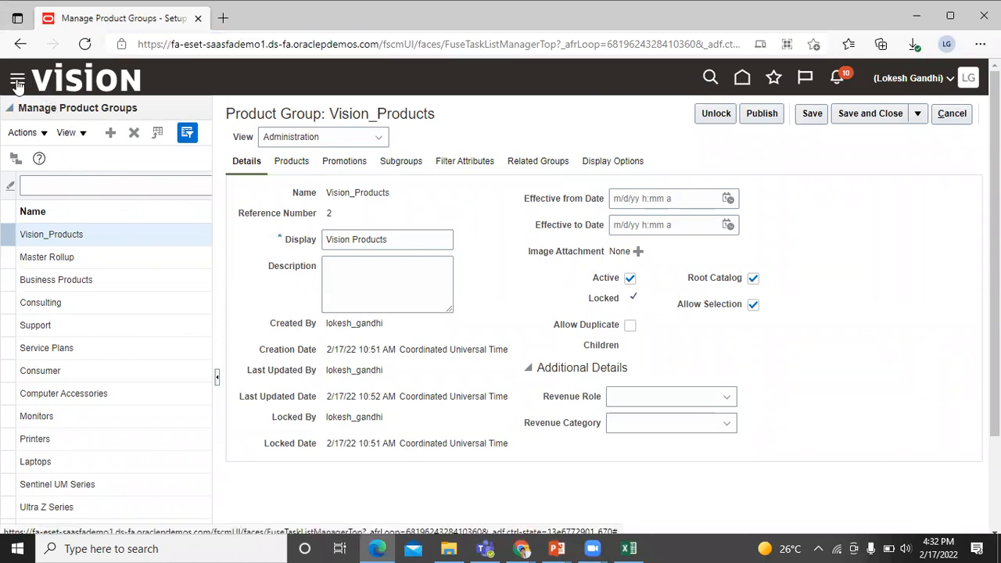
left_click(17, 81)
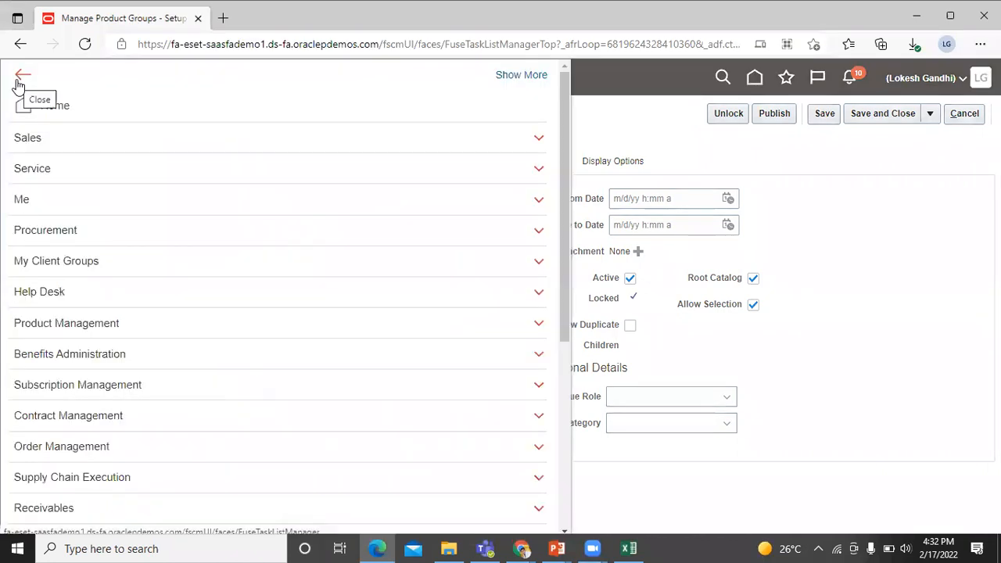
left_click(38, 139)
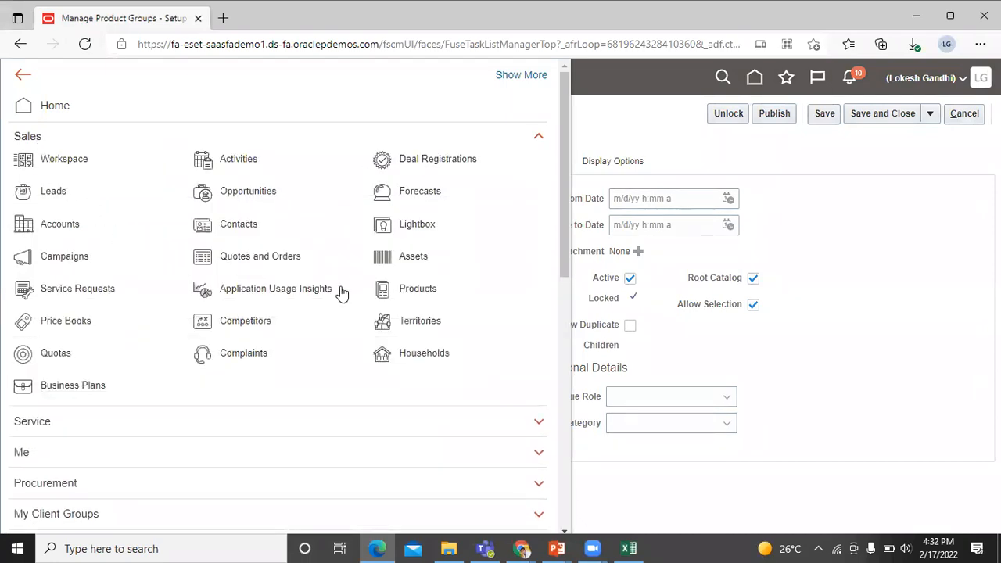
left_click(393, 285)
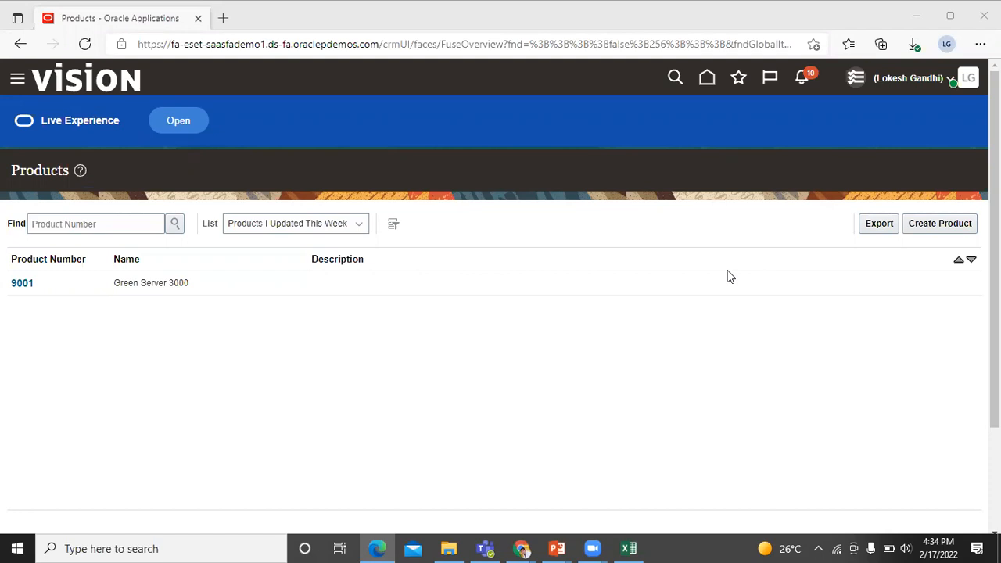
key("alt+Tab")
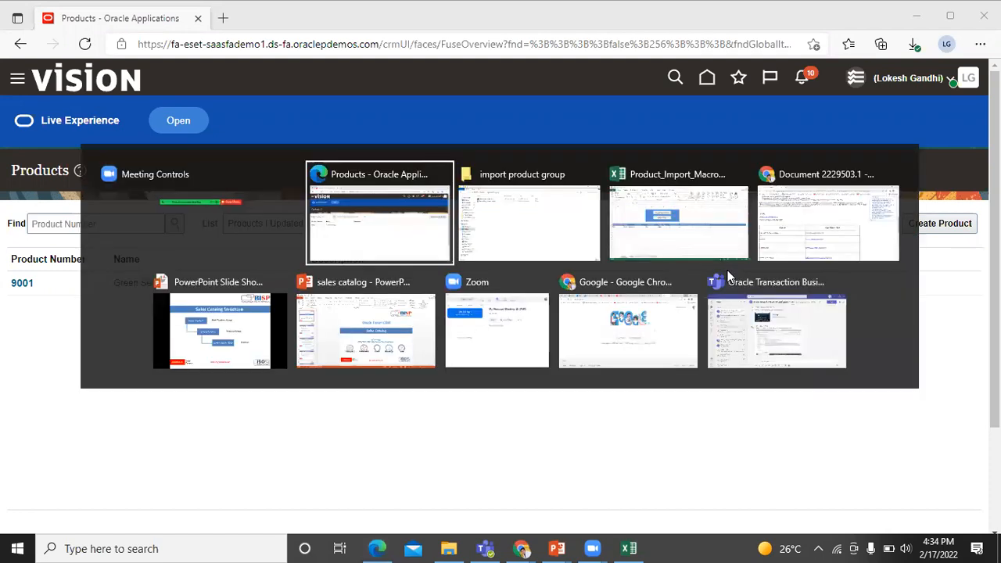
Scroll to the Excel Macro Files table in document 2229503.1, then bring up the import product group folder
key("Tab")
key("Tab")
key("Tab")
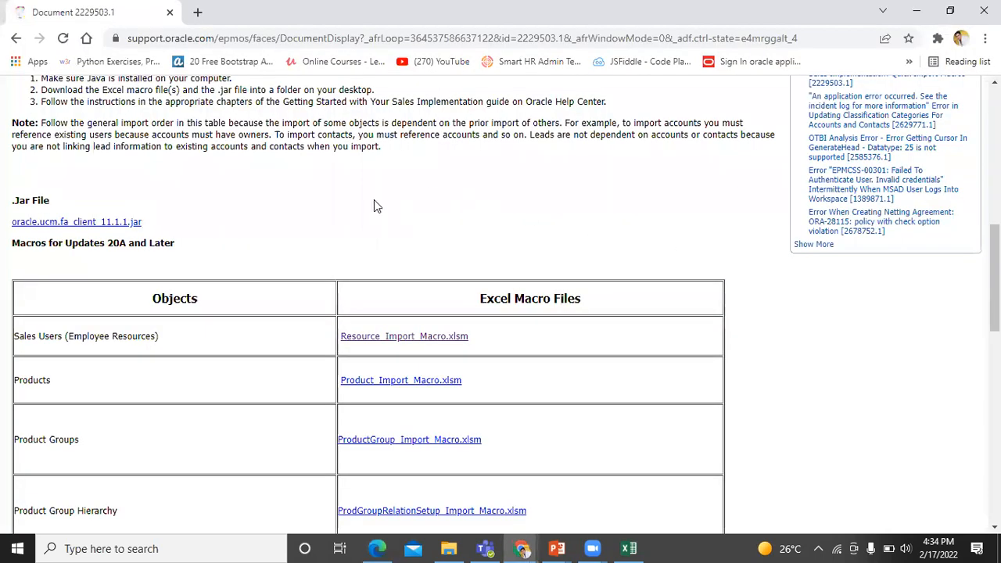
scroll(374, 205, "down", 1)
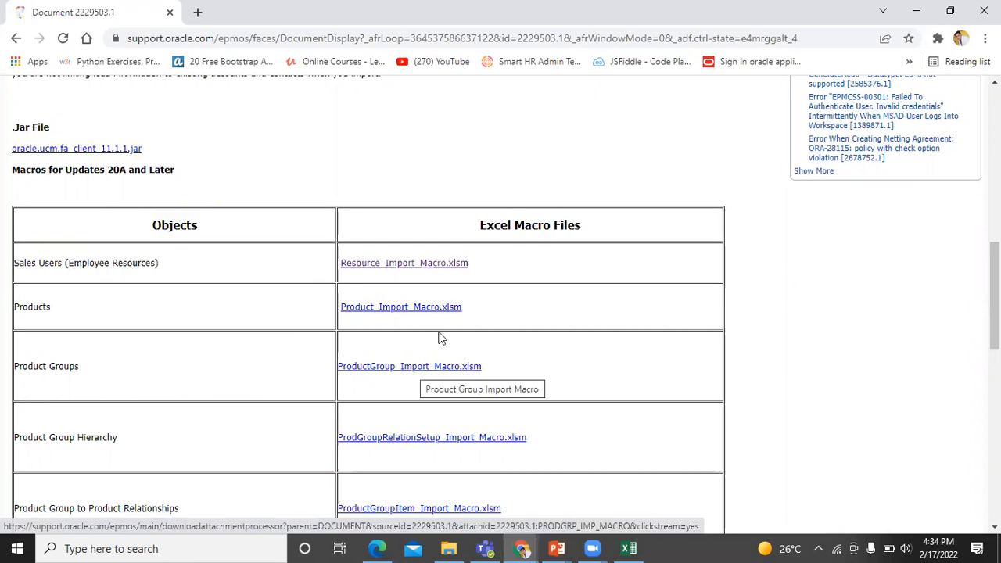
left_click(450, 548)
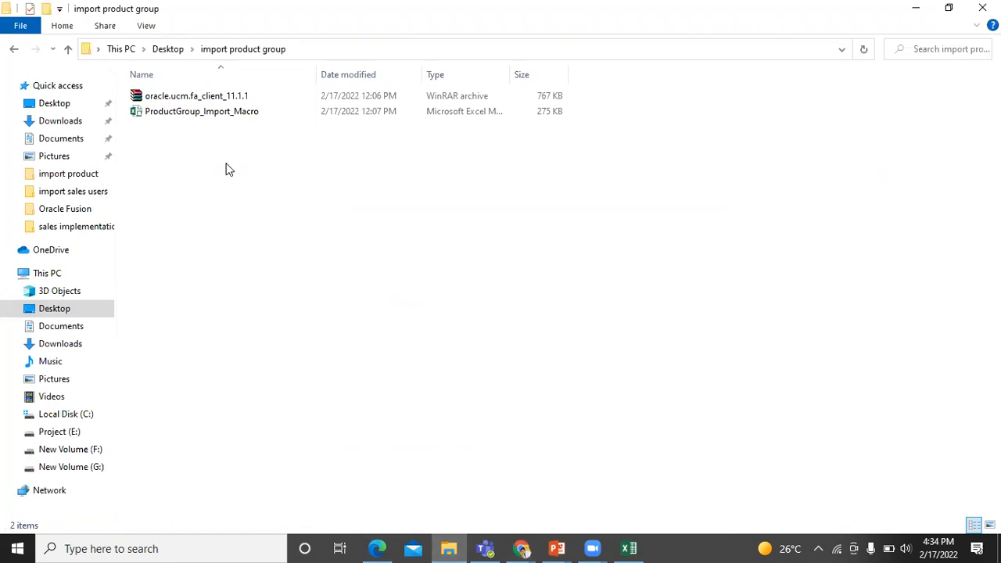
Open ProductGroup_Import_Macro in Excel from the import product group folder
double_click(212, 114)
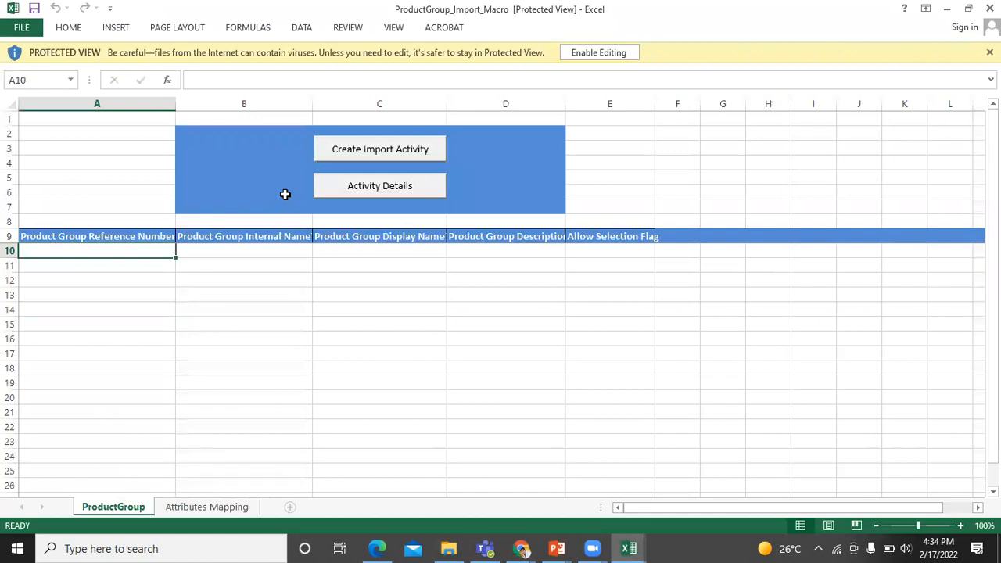
Enable editing and enter the reference number GreenServer in A10
left_click(600, 56)
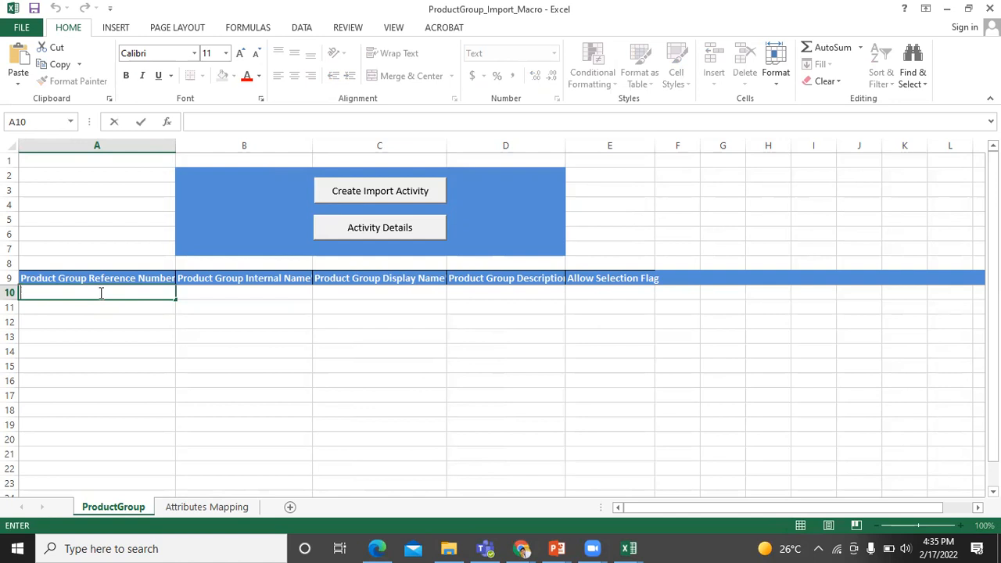
type("GreenServe")
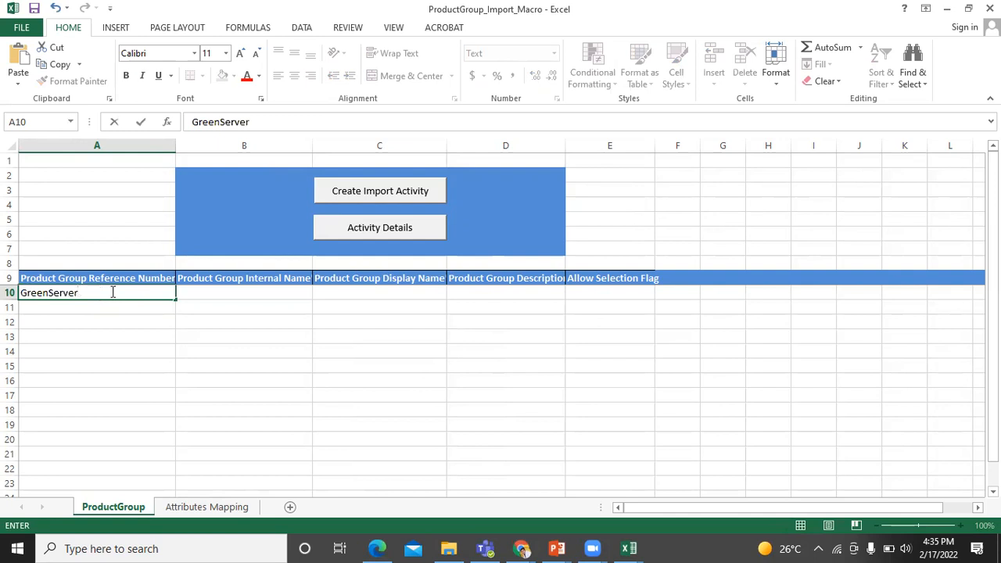
type("r")
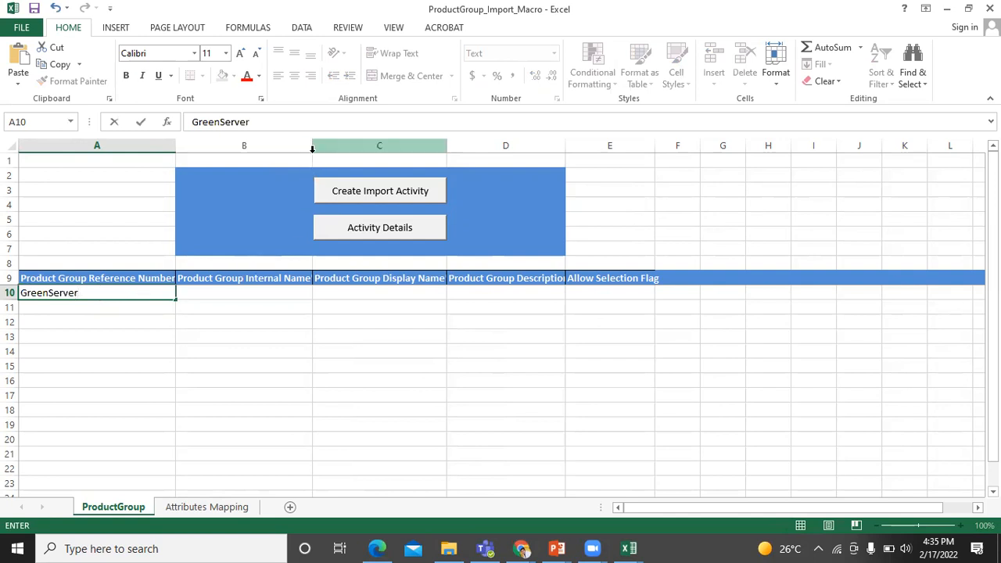
left_click(313, 145)
left_click_drag(314, 145, 323, 145)
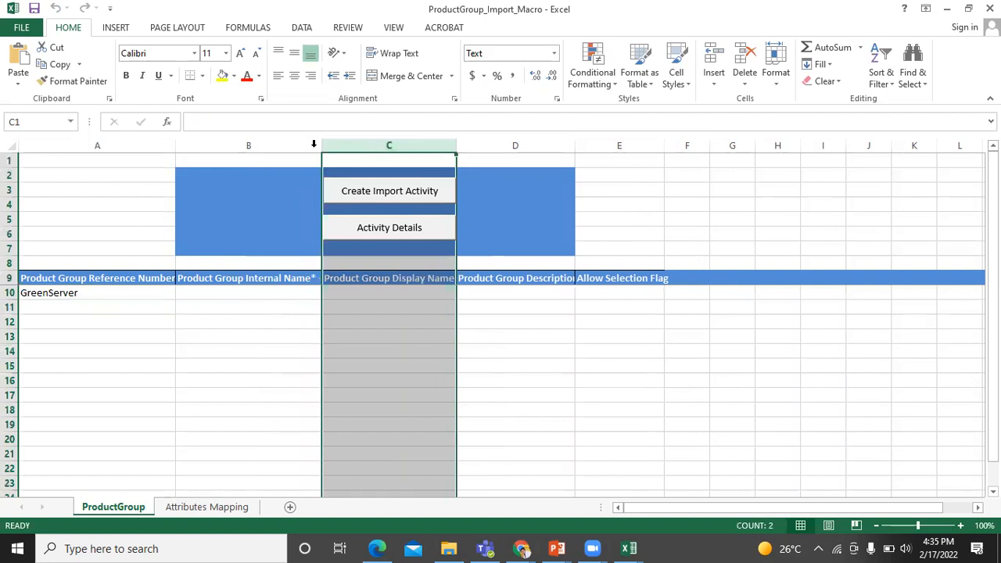
Enter Green Server as both the internal name in B10 and the display name in C10
double_click(274, 289)
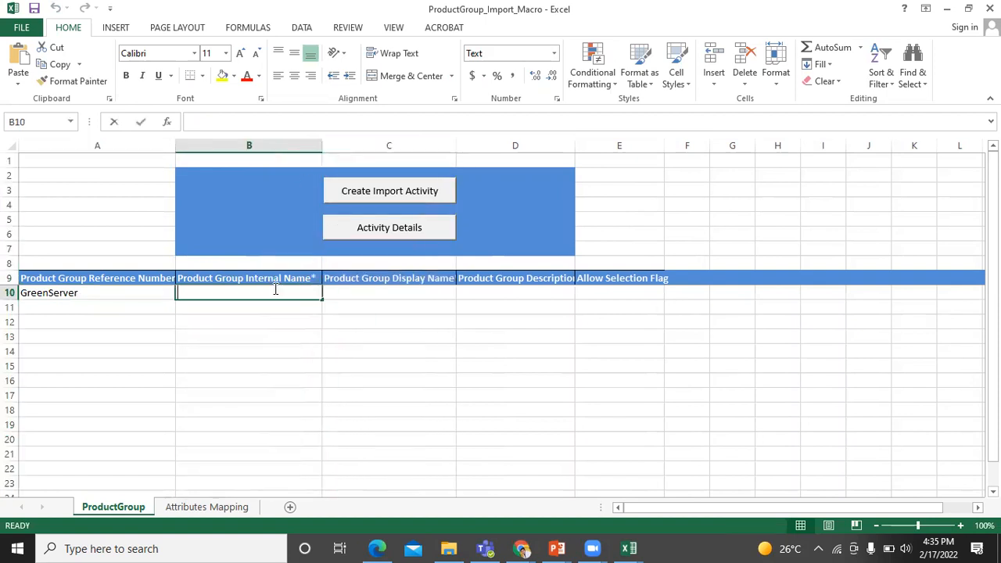
type("Gr")
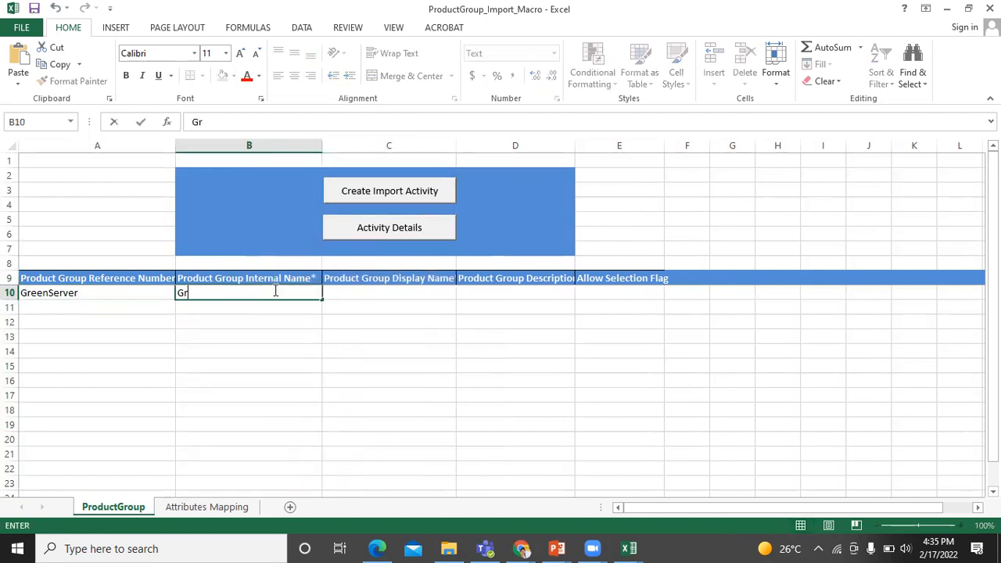
type("een Server")
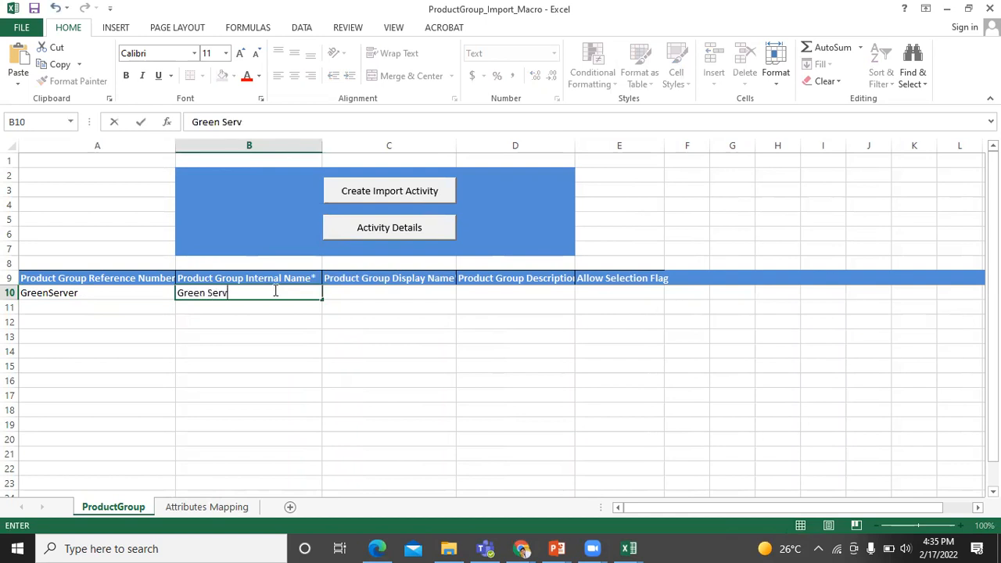
left_click(406, 291)
type("Gree")
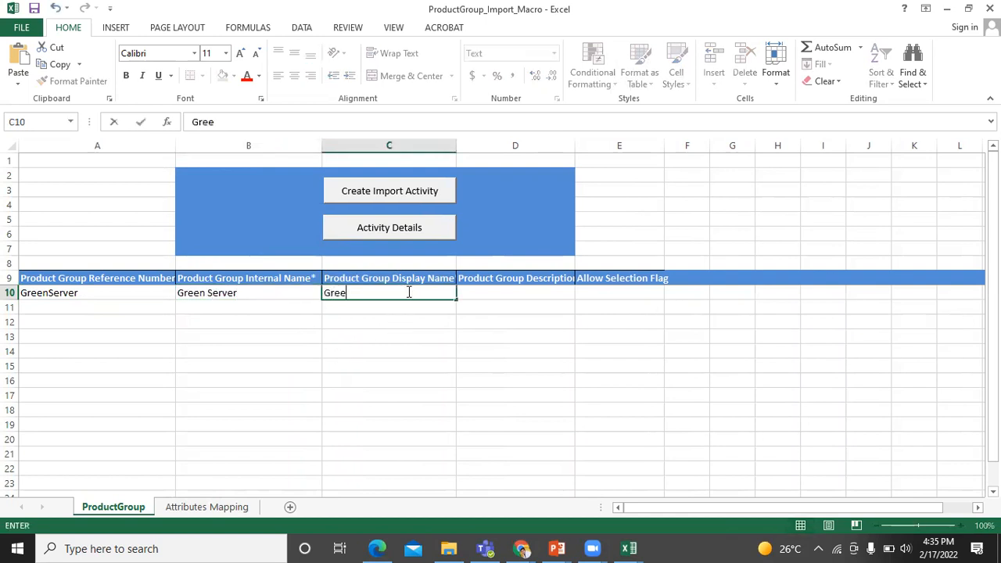
type("n Server")
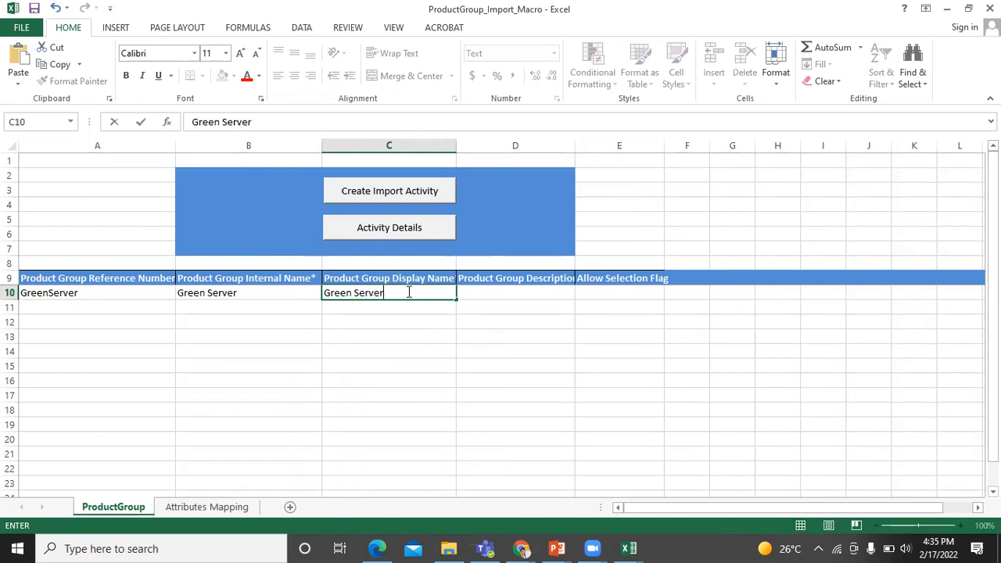
left_click(548, 295)
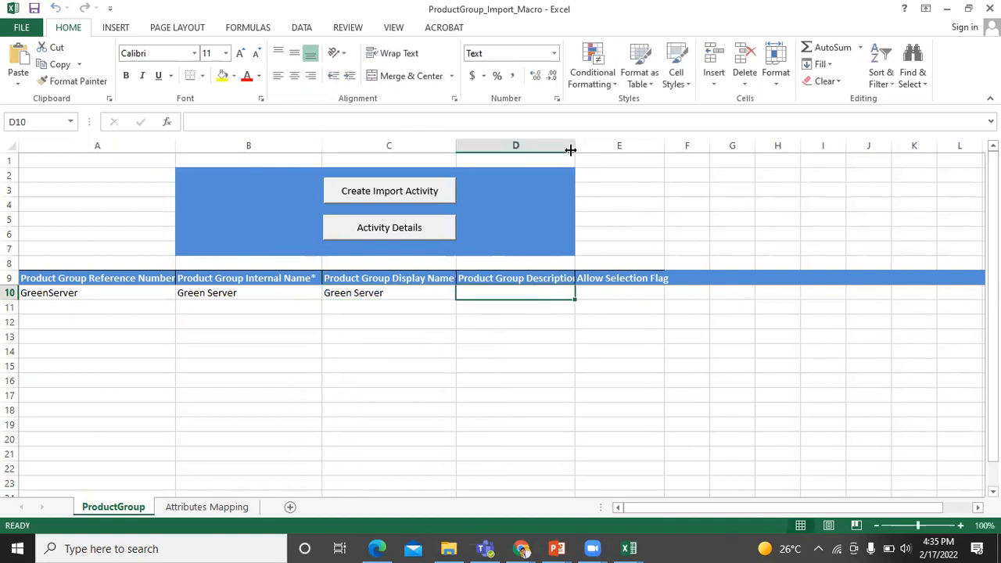
Set the Allow Selection Flag in E10 to Y
left_click_drag(578, 142, 579, 141)
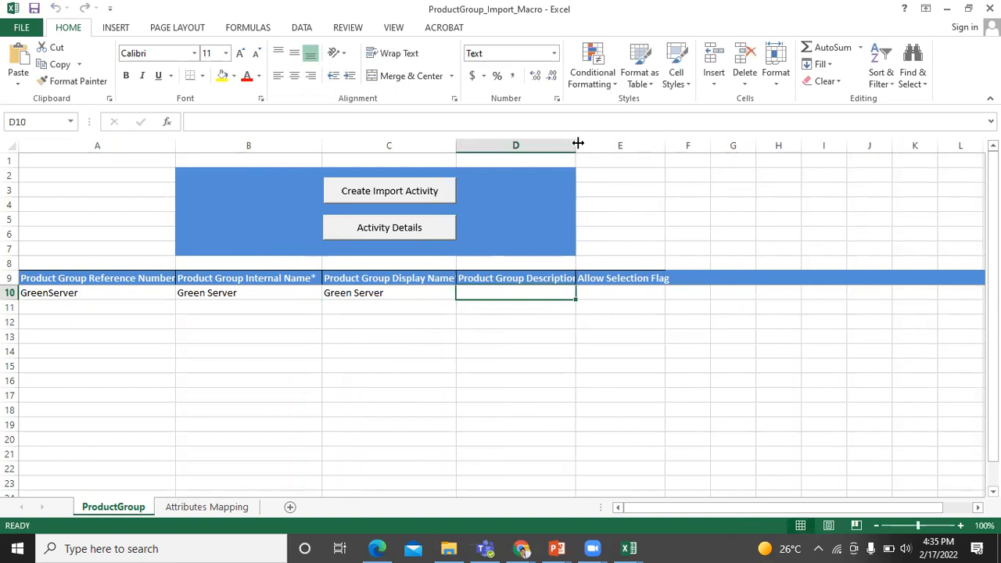
left_click(620, 292)
left_click(671, 293)
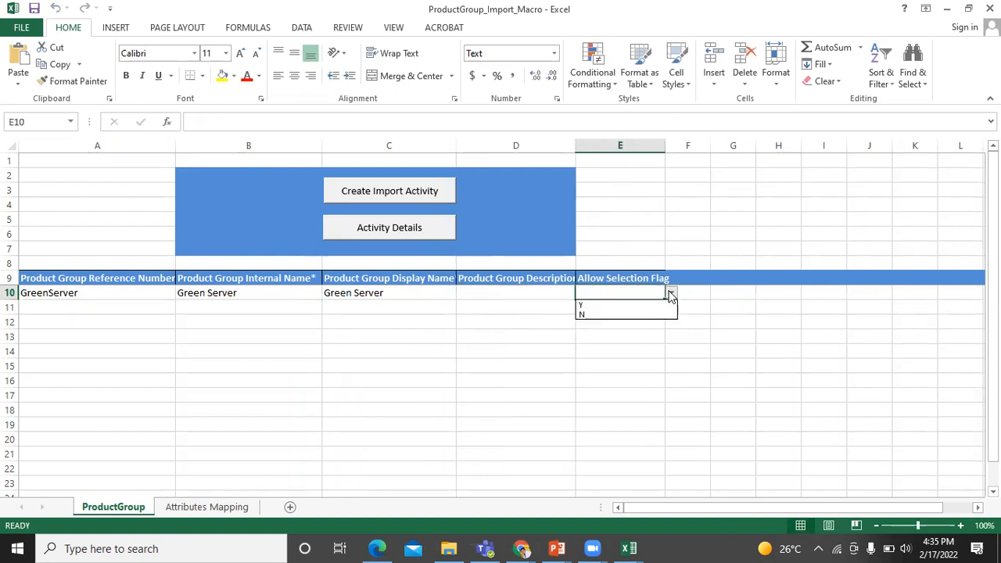
left_click(654, 306)
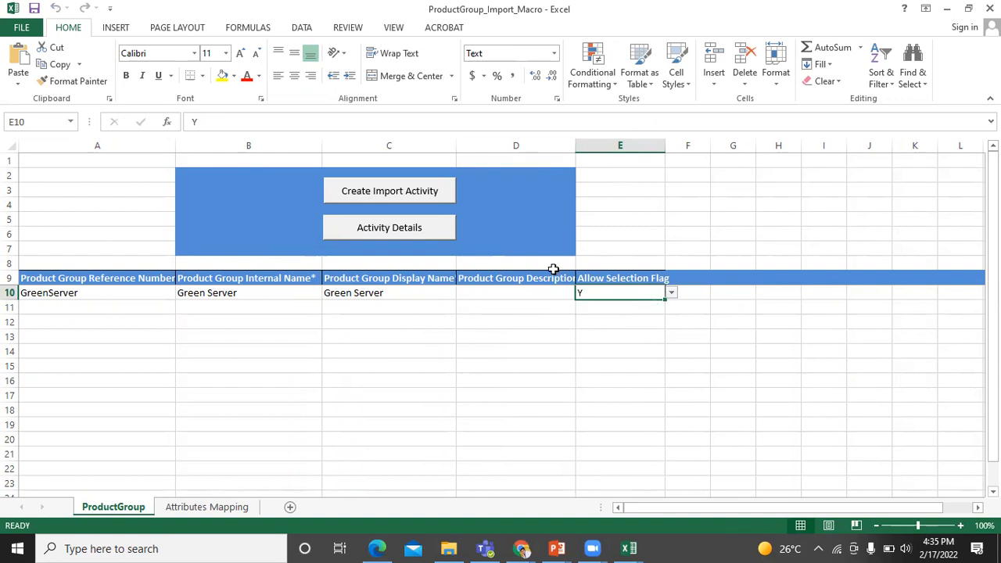
Start a Create Import Activity and copy the Oracle host name from the browser's address bar
left_click(436, 200)
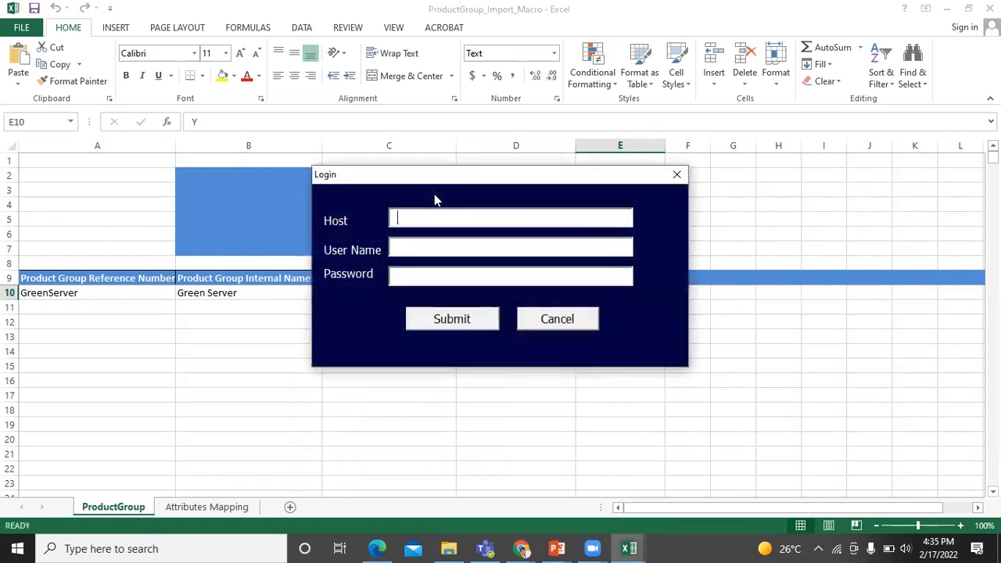
key("alt+Tab")
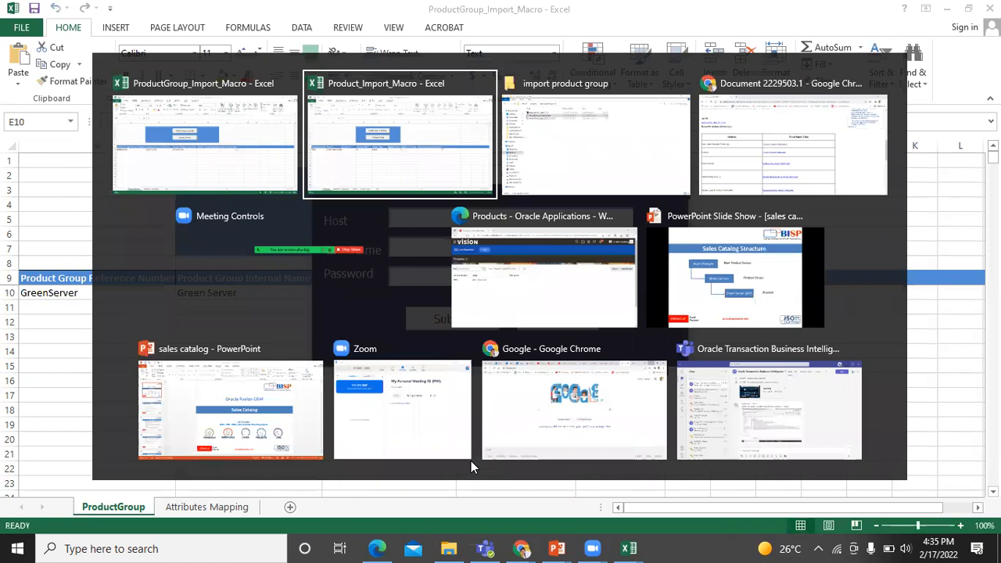
key("alt+Tab")
key("alt+Tab")
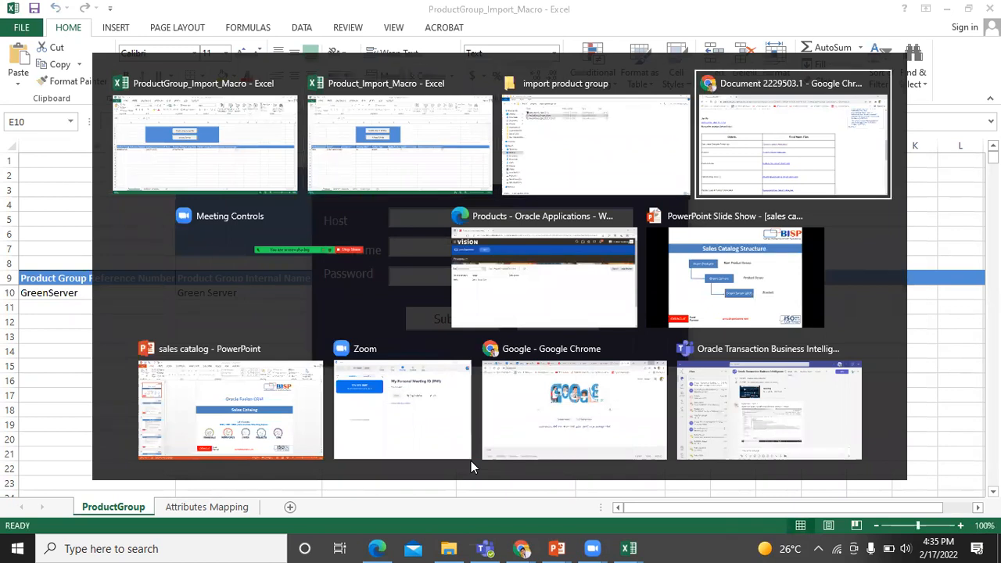
key("alt+Tab")
key("alt+Tab")
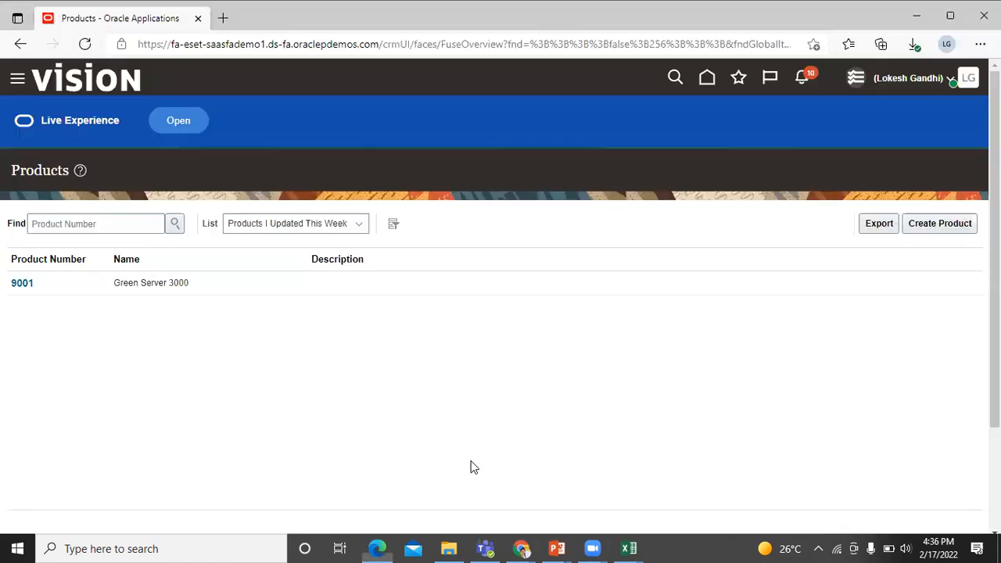
left_click_drag(172, 45, 380, 56)
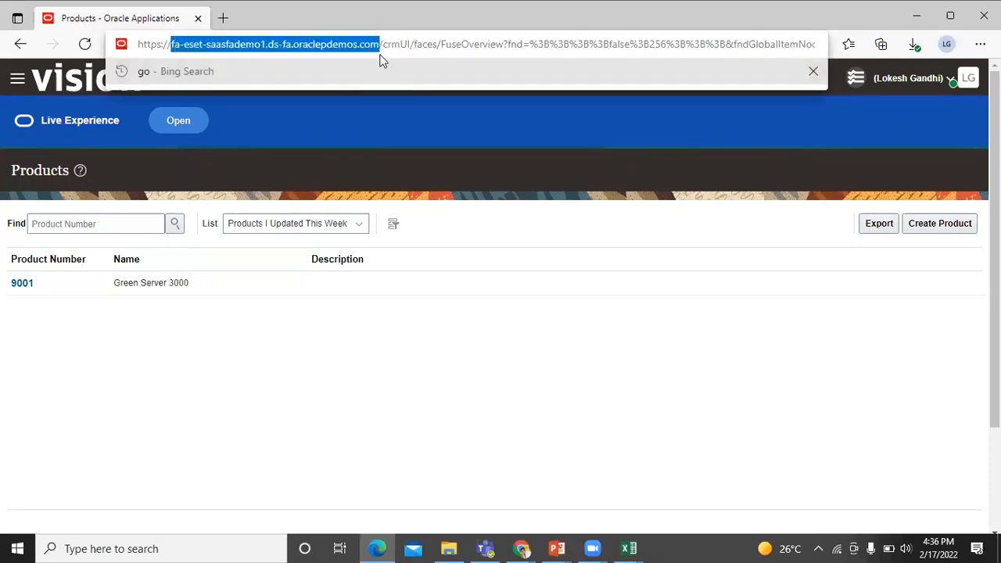
key("alt+Tab")
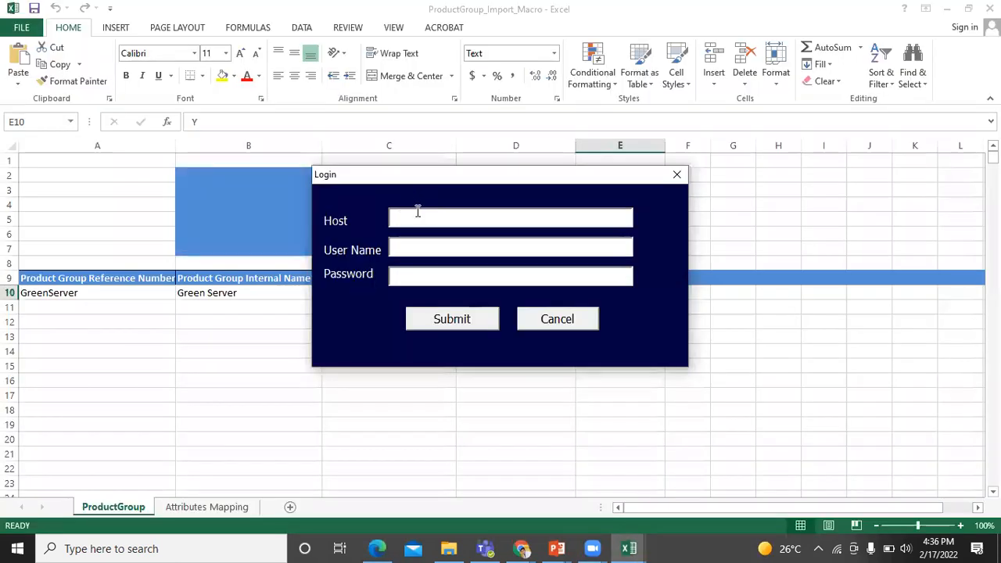
left_click(418, 212)
Log in with the copied host, the user name and the password, and submit the import
type("fa-esxt-saasfademo1.ds-fa.oraclepdemos.com")
left_click(428, 245)
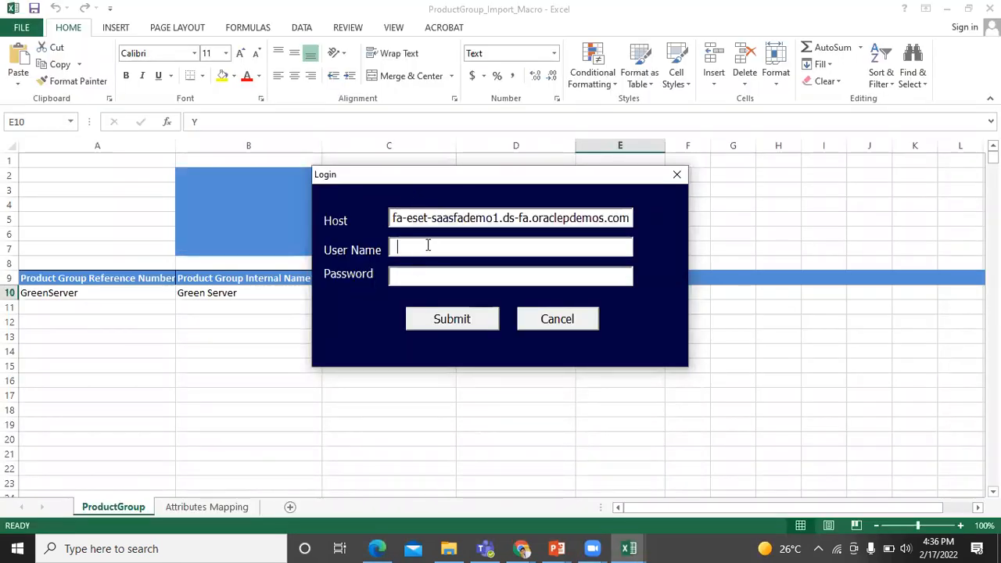
key("Tab")
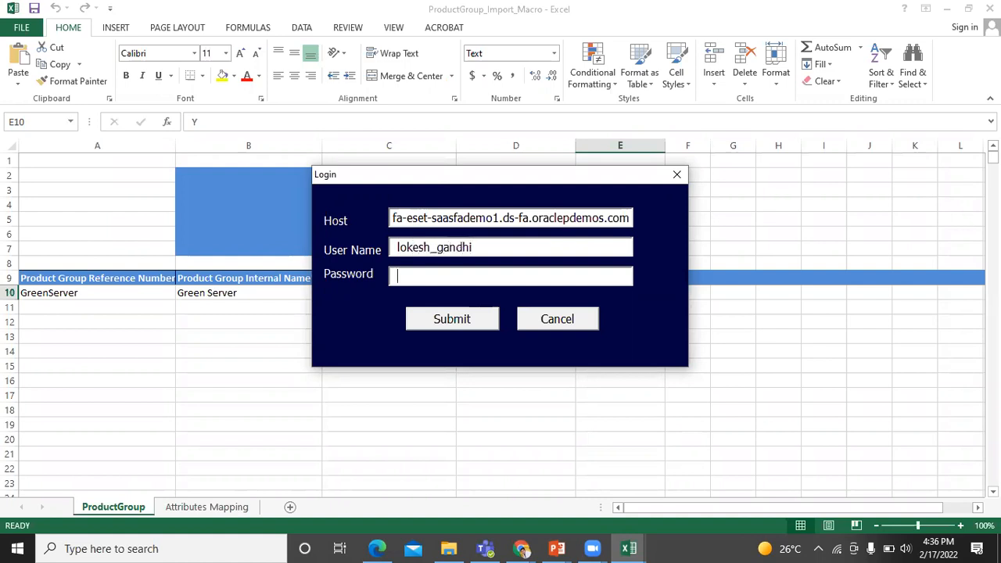
type("***************")
left_click(465, 321)
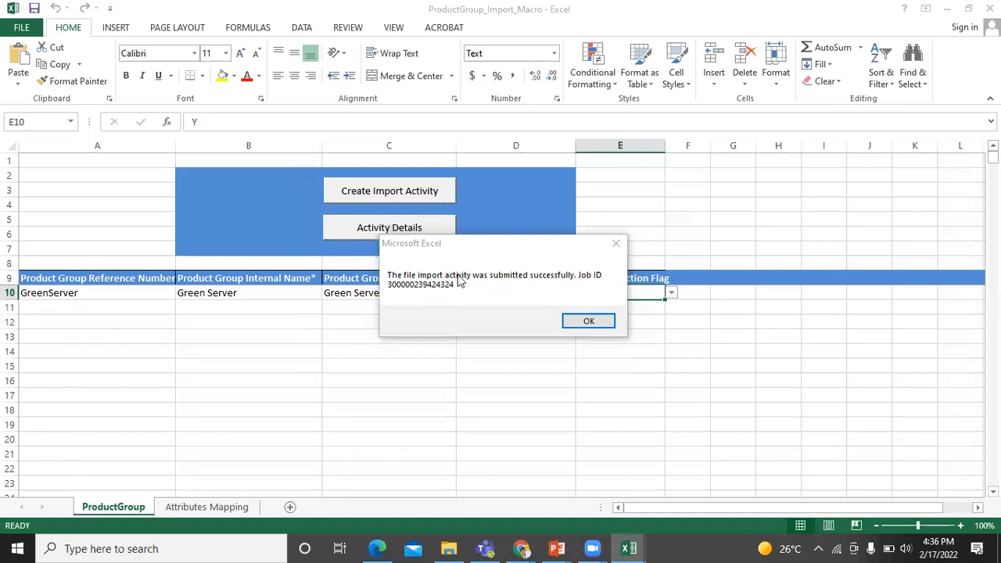
left_click(588, 322)
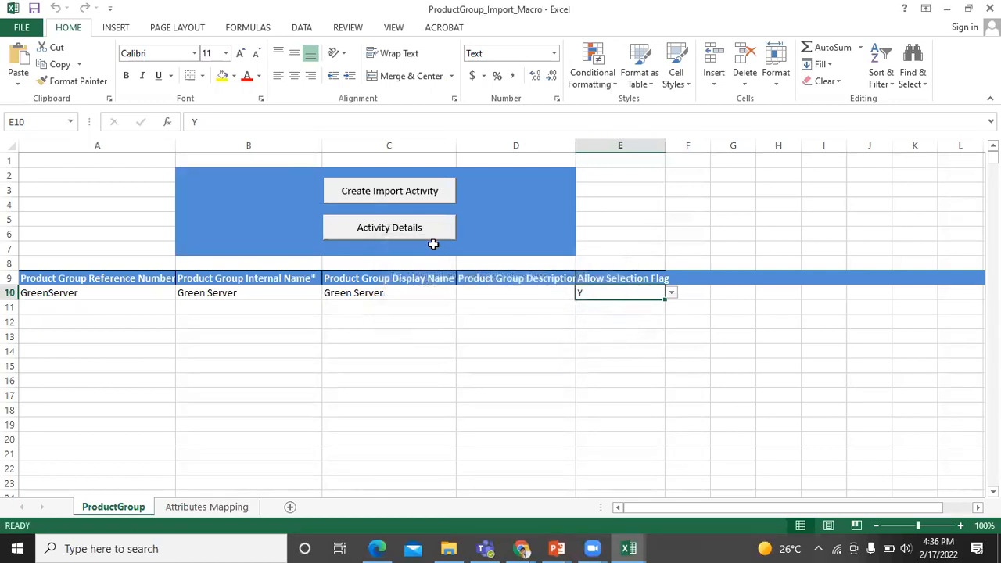
left_click(412, 231)
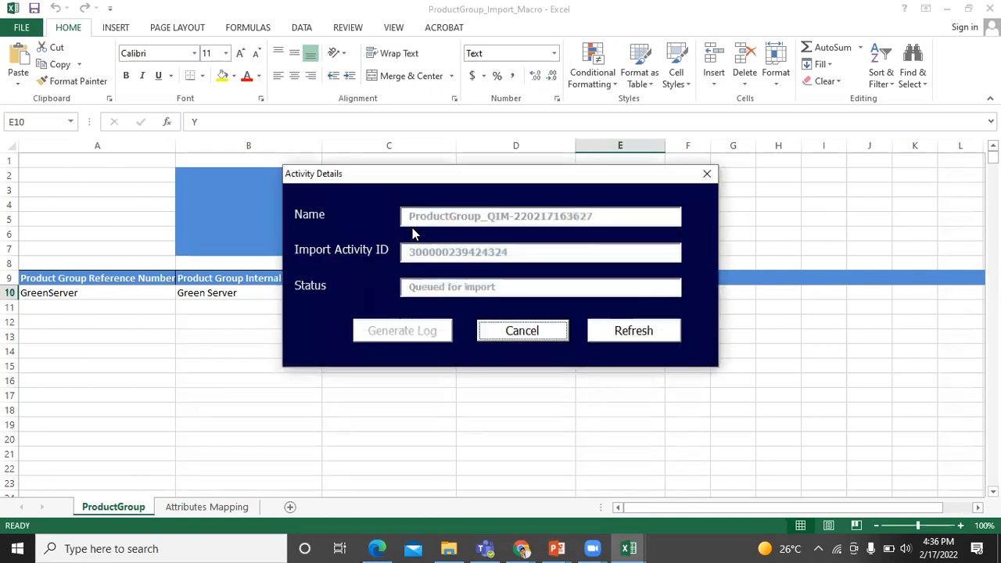
left_click(622, 335)
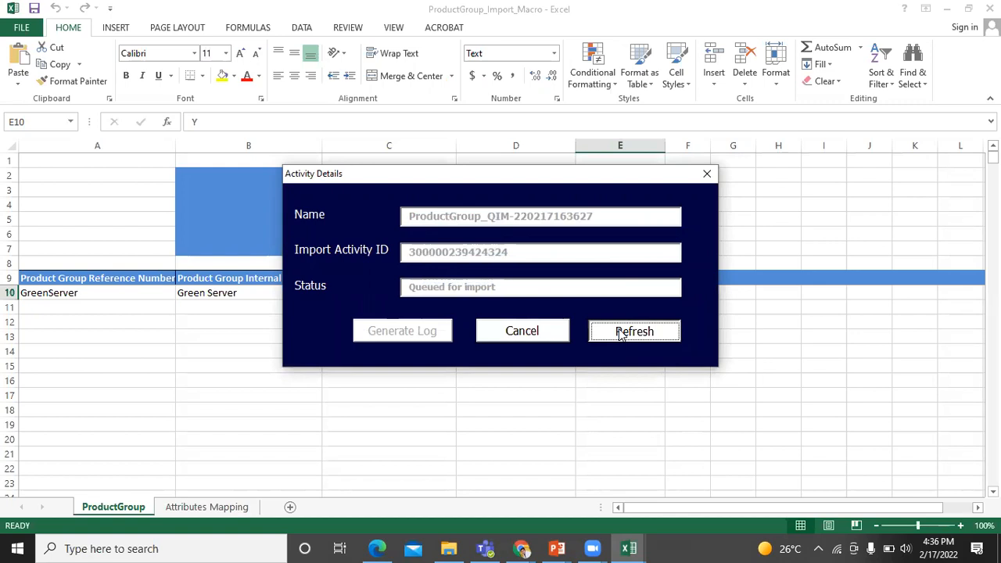
left_click(622, 332)
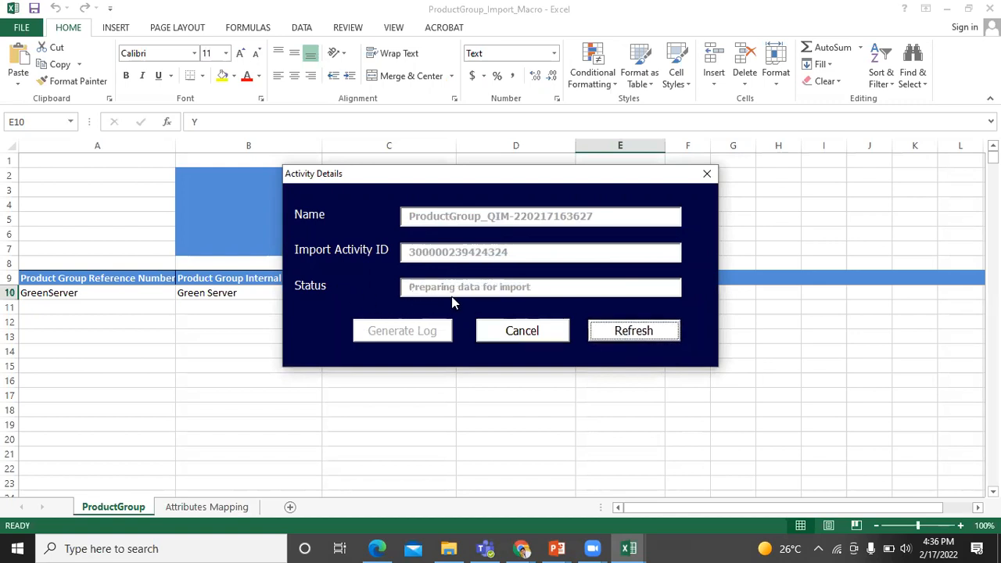
left_click(606, 335)
left_click(607, 334)
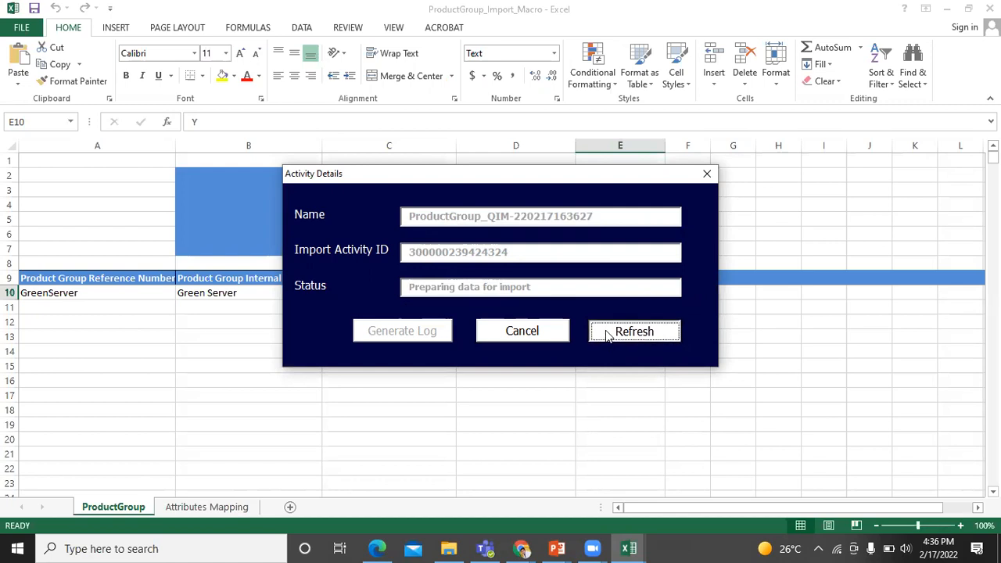
left_click(607, 335)
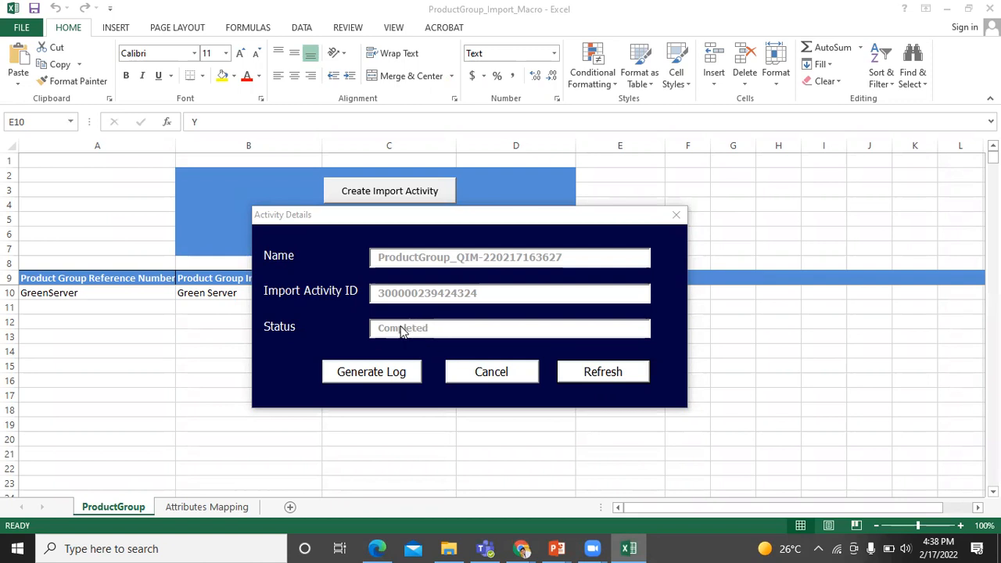
left_click(490, 372)
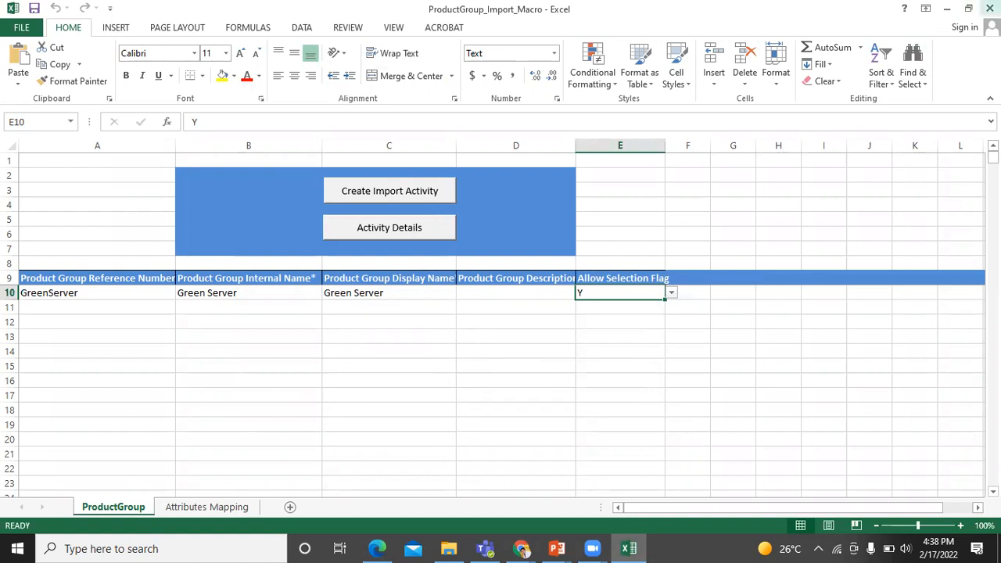
Save and close the product group workbook, then open the import product relationship folder
left_click(989, 8)
left_click(453, 294)
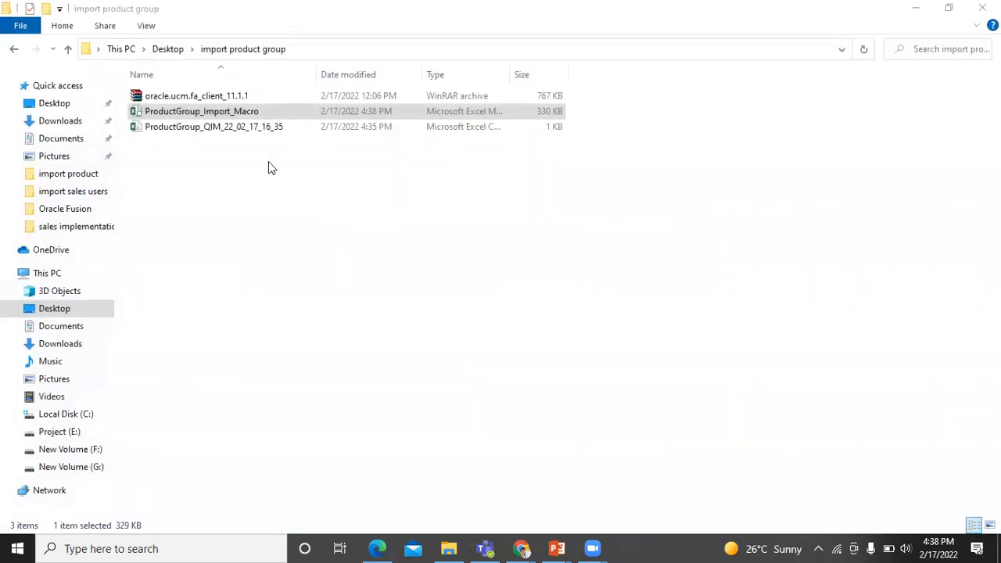
left_click(179, 58)
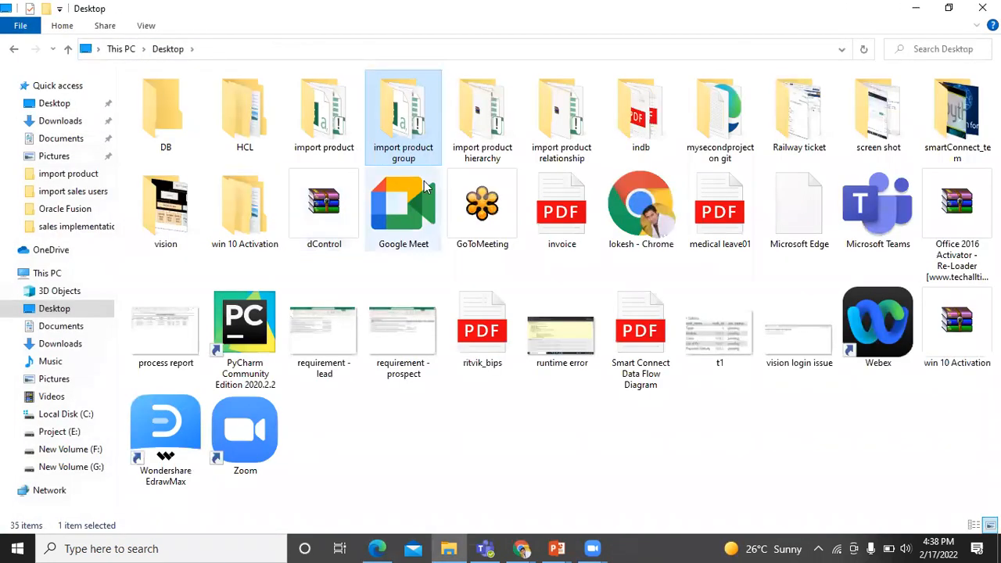
double_click(551, 129)
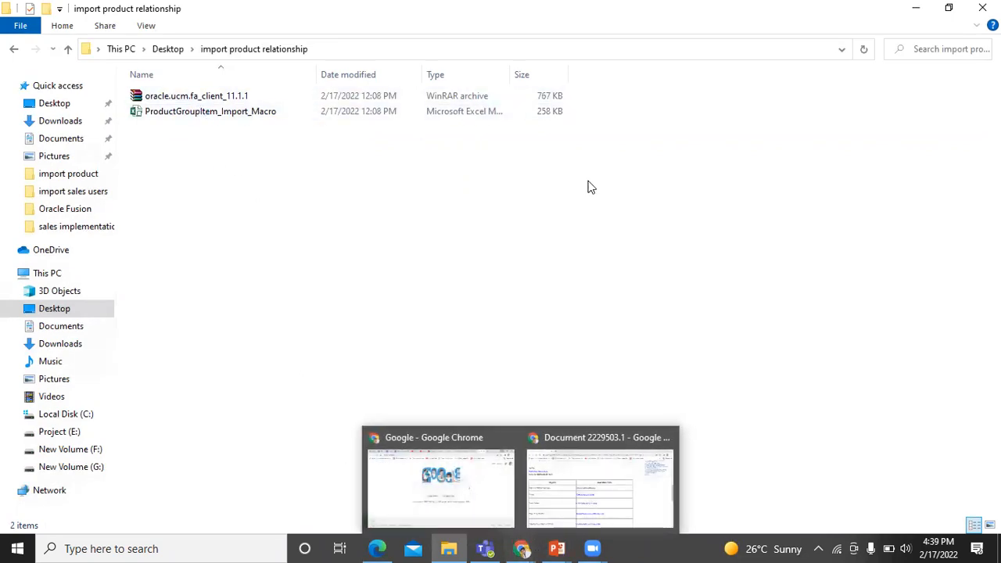
Switch to the macro table in My Oracle Support document 2229503.1
key("alt+Tab")
key("Tab")
key("Tab")
key("Tab")
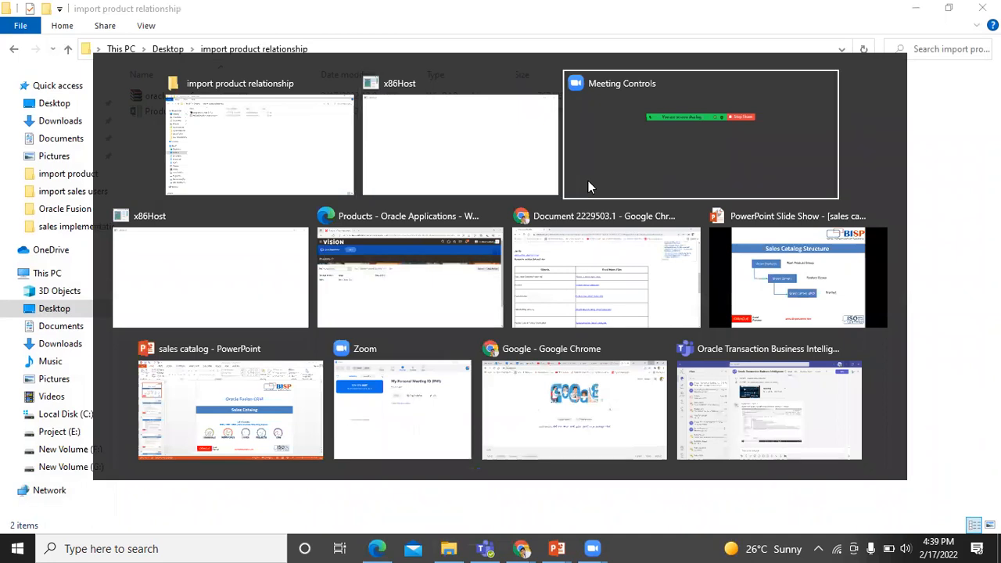
key("Tab")
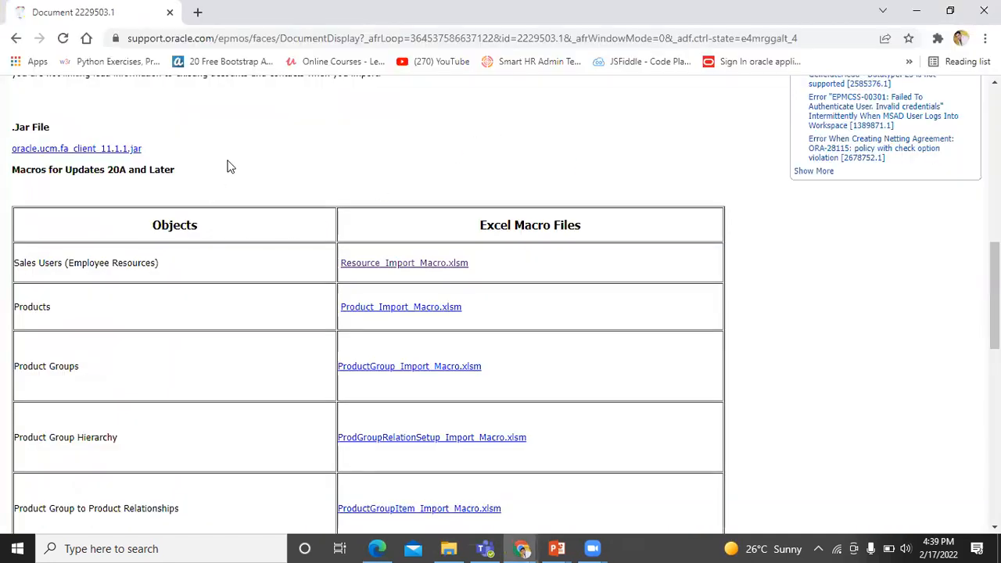
Find the Product Group to Product Relationships macro, then return to the import product relationship folder
scroll(227, 166, "down", 1)
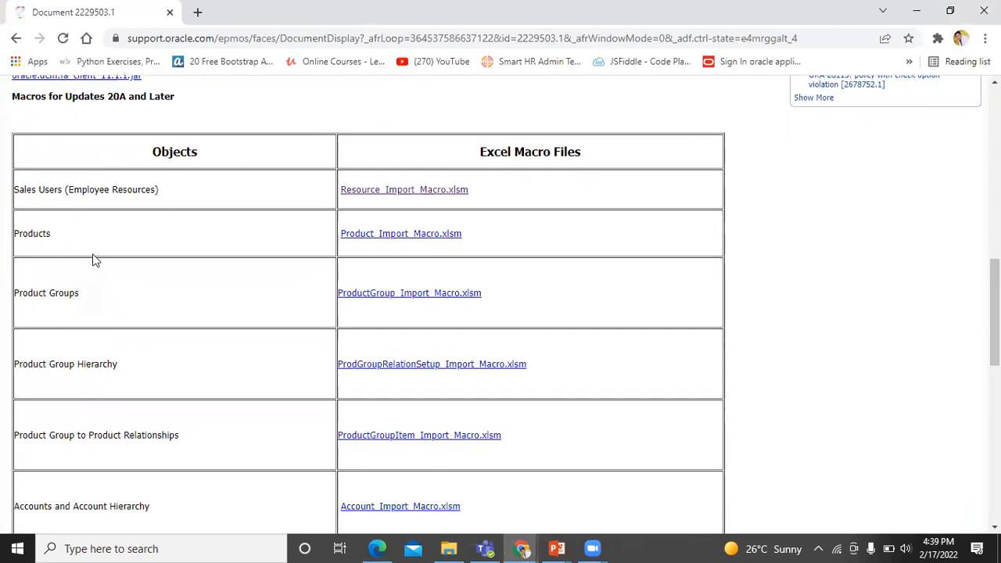
scroll(82, 390, "down", 2)
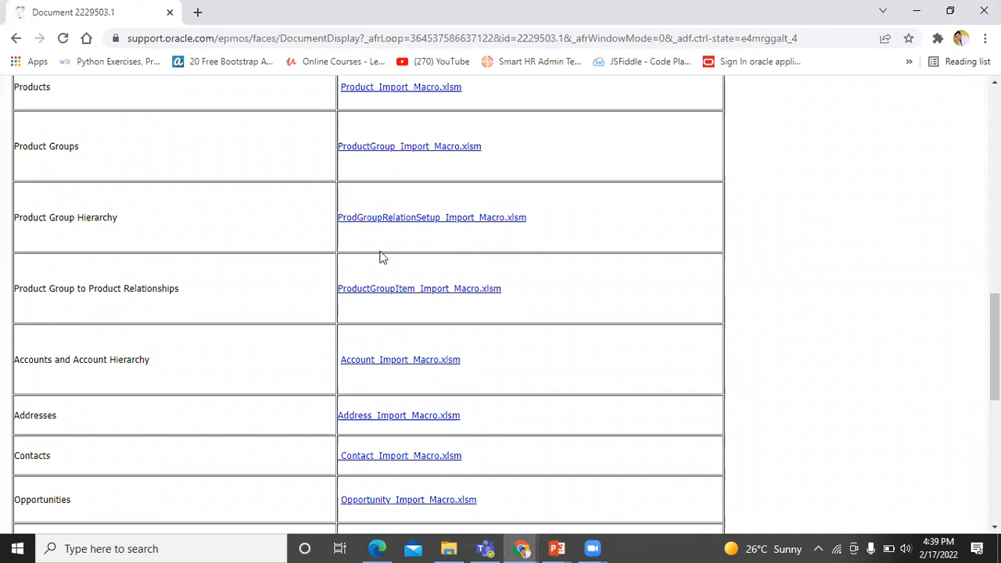
scroll(397, 302, "up", 1)
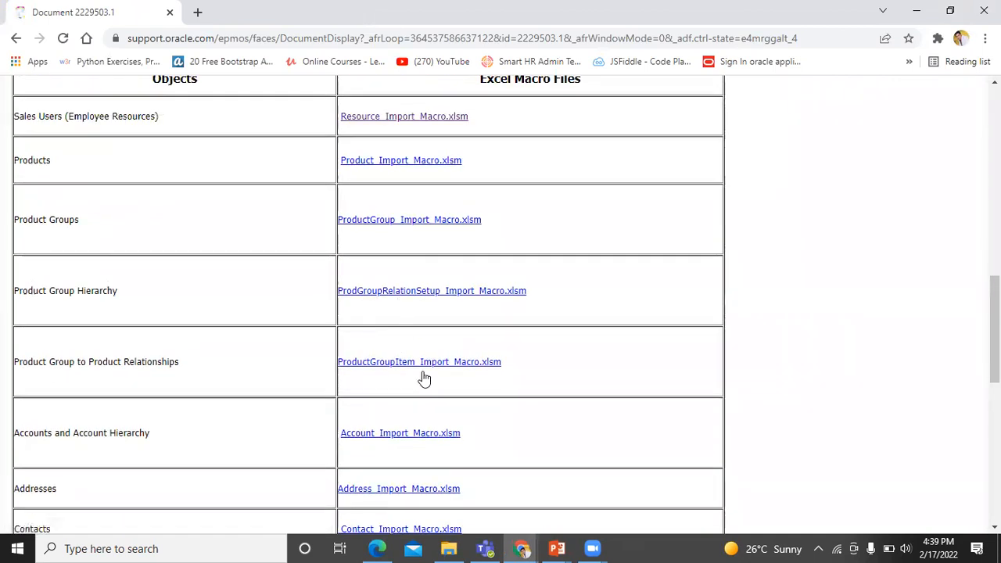
left_click(451, 548)
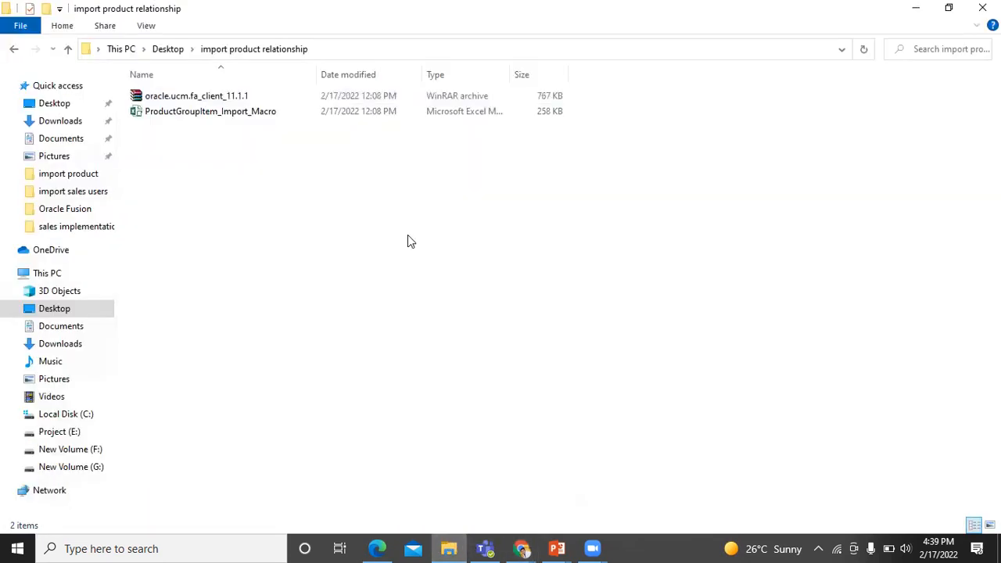
Open ProductGroupItem_Import_Macro from Explorer and enable editing out of Protected View
double_click(219, 117)
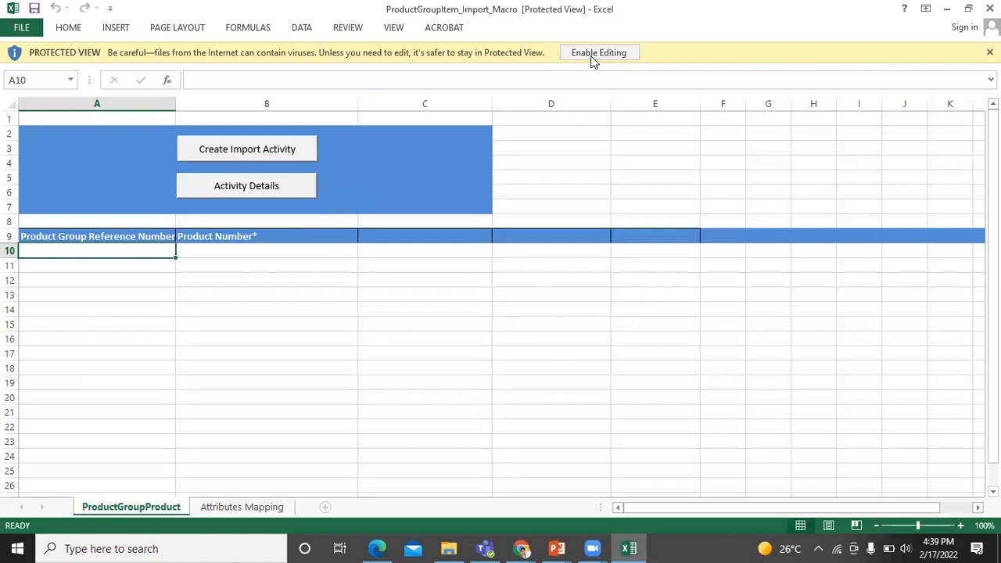
left_click(596, 53)
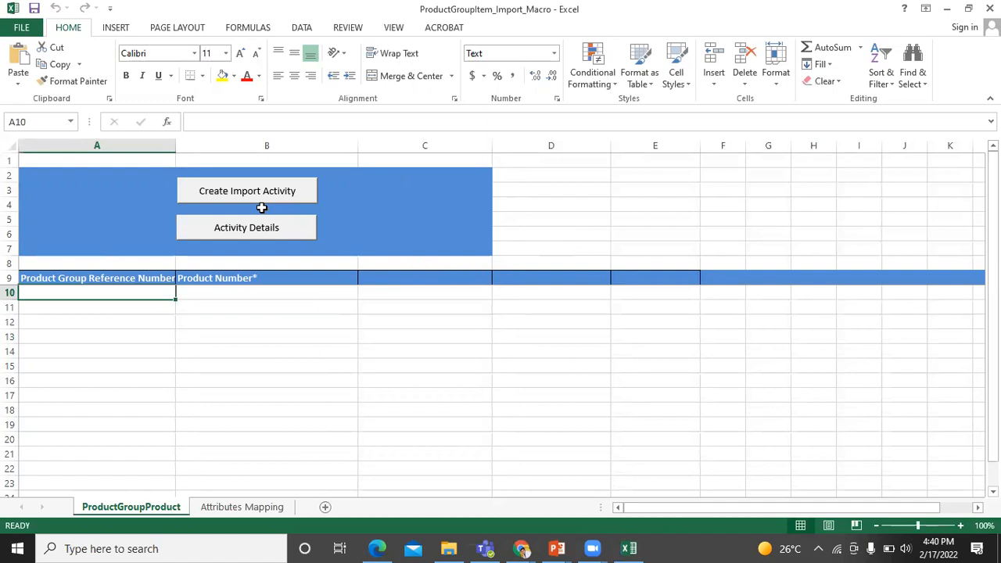
Enter GreenServer in A10 and product 9001 in B10, then start Create Import Activity
double_click(107, 294)
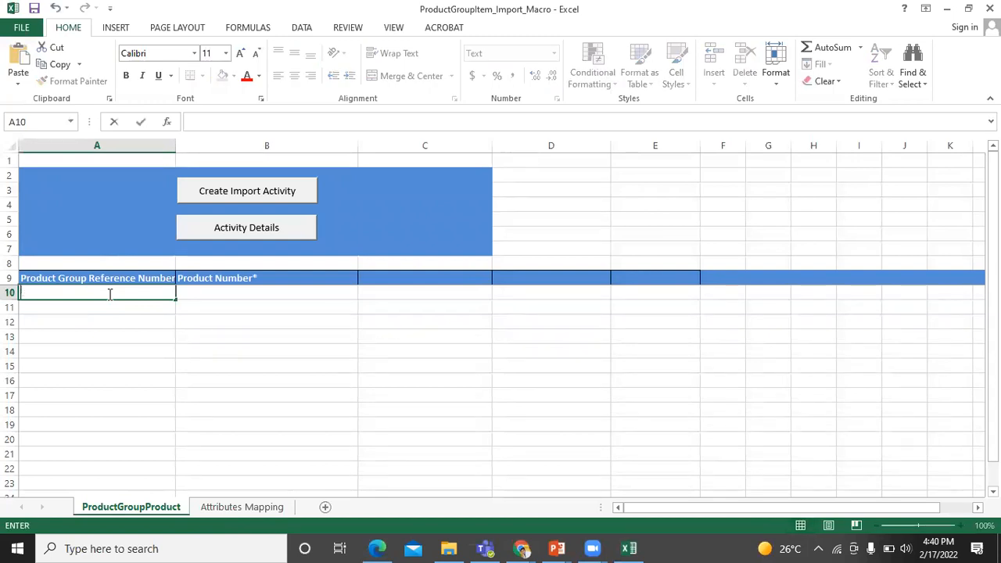
type("GreenServer")
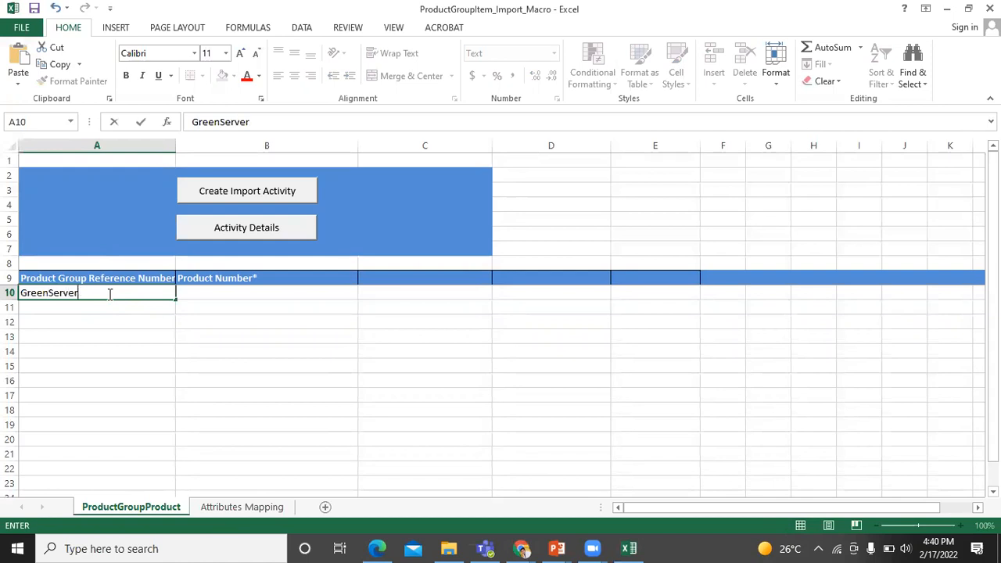
left_click(233, 287)
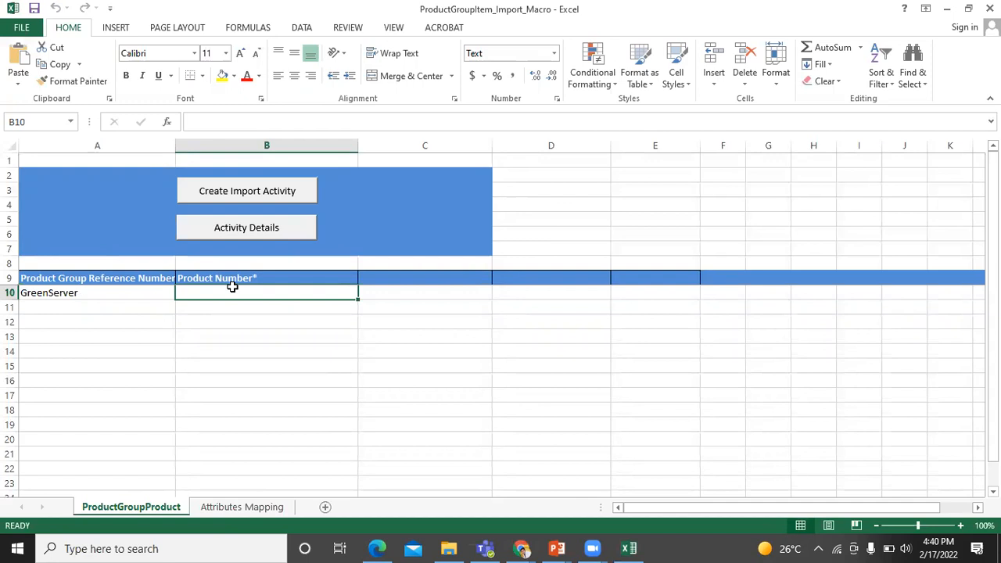
double_click(235, 288)
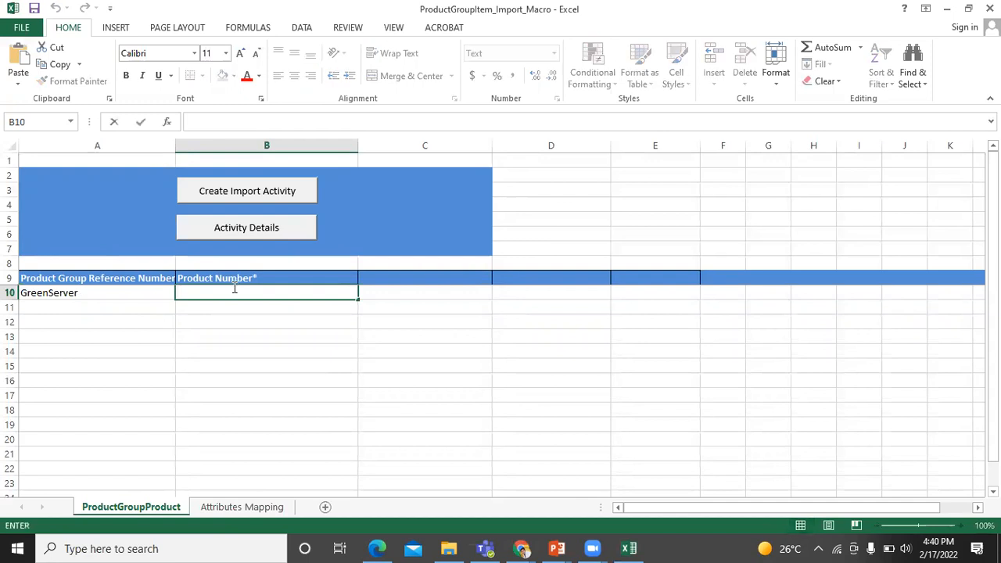
type("9001")
left_click(269, 195)
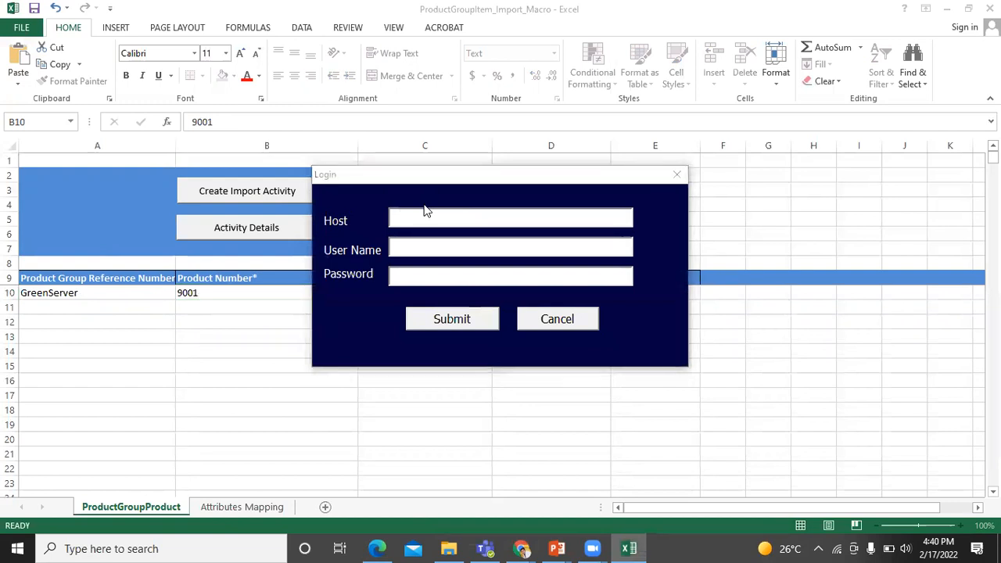
Copy the Fusion host address from the browser and paste it into the Login dialog's Host field
key("alt+Tab")
key("alt+Tab")
key("alt+Tab")
key("alt+Tab")
key("alt+Tab")
key("alt+Tab")
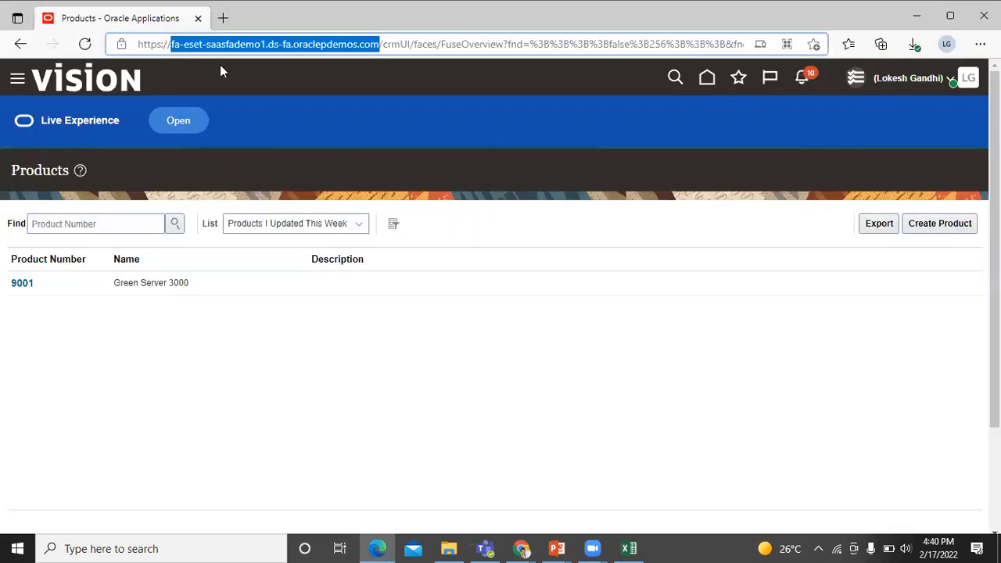
key("alt+Tab")
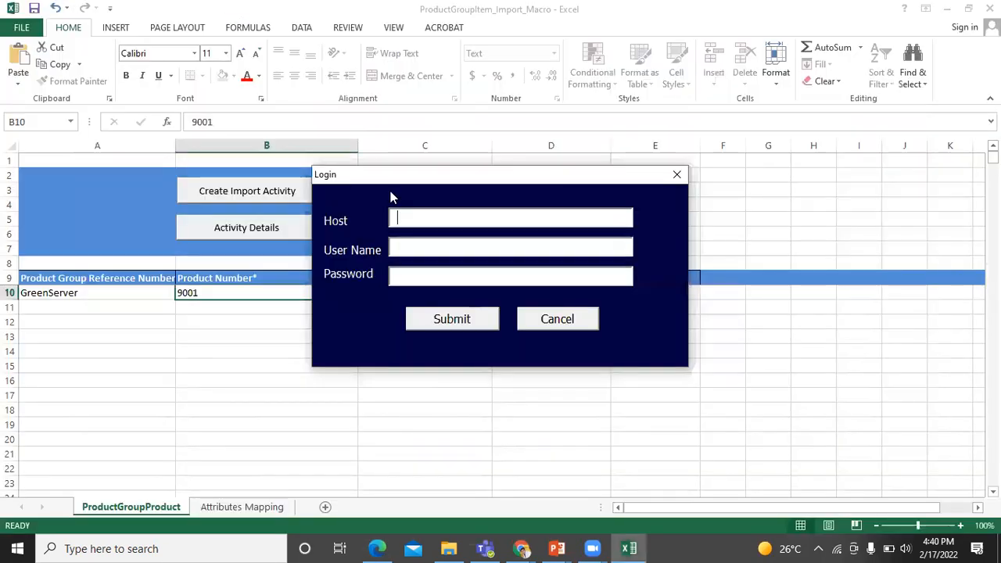
left_click(418, 209)
type("fa-eset-saasfademo1.ds-fa.oraclepdemos.com")
Enter the Fusion user name and password and submit the GreenServer product import
left_click(446, 250)
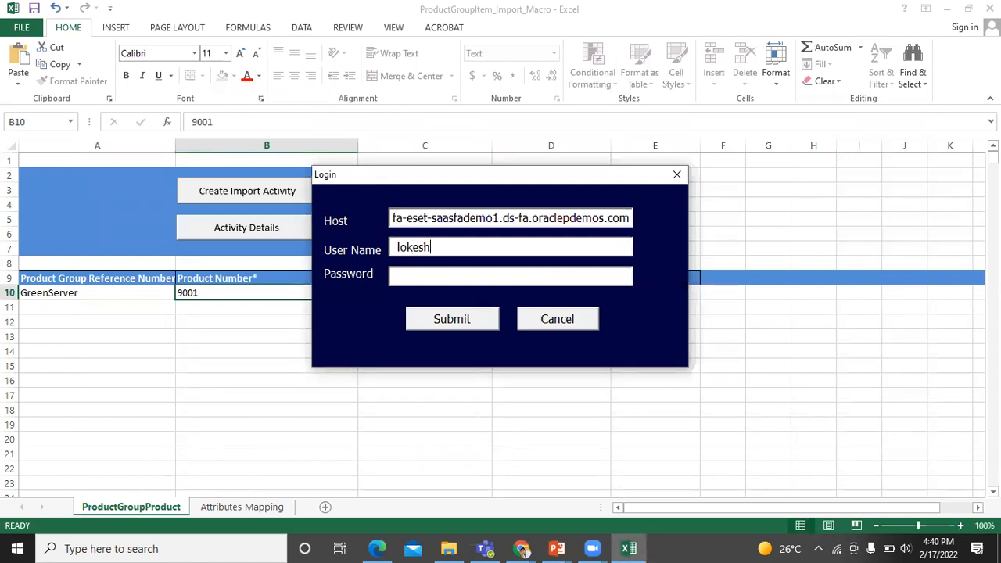
key("Tab")
type("******")
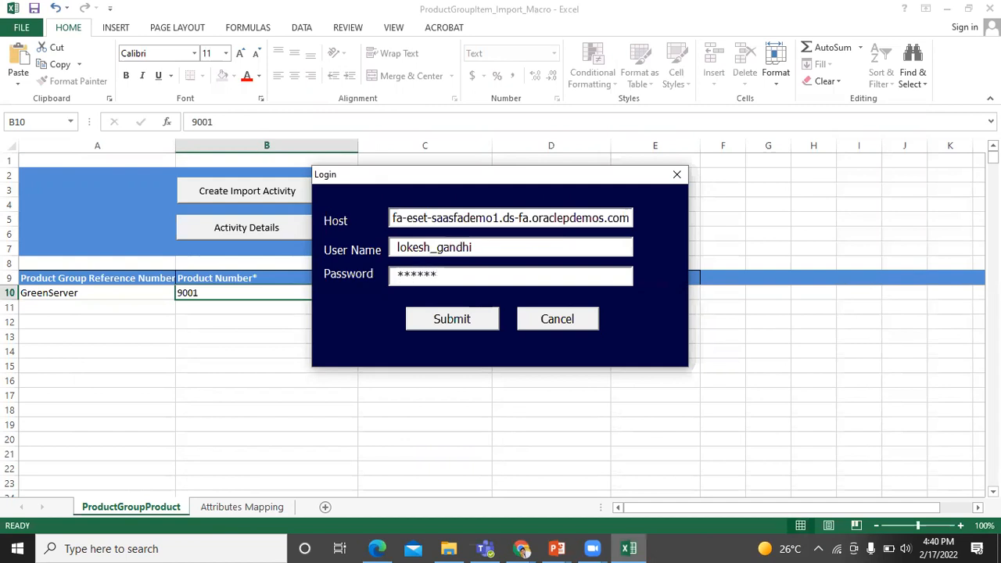
type("*********")
left_click(480, 321)
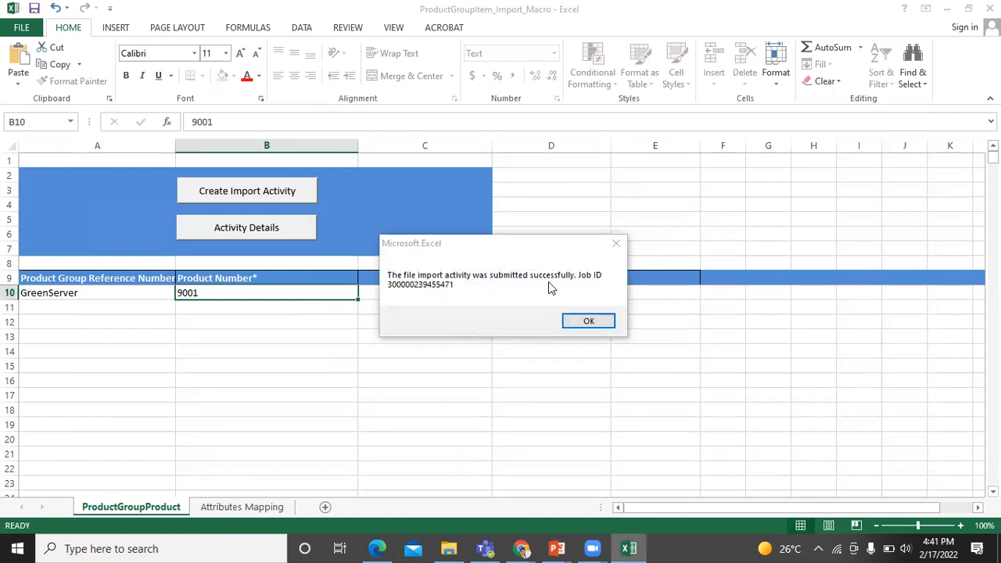
Dismiss the success message and refresh Activity Details until the import status shows Completed
left_click(585, 320)
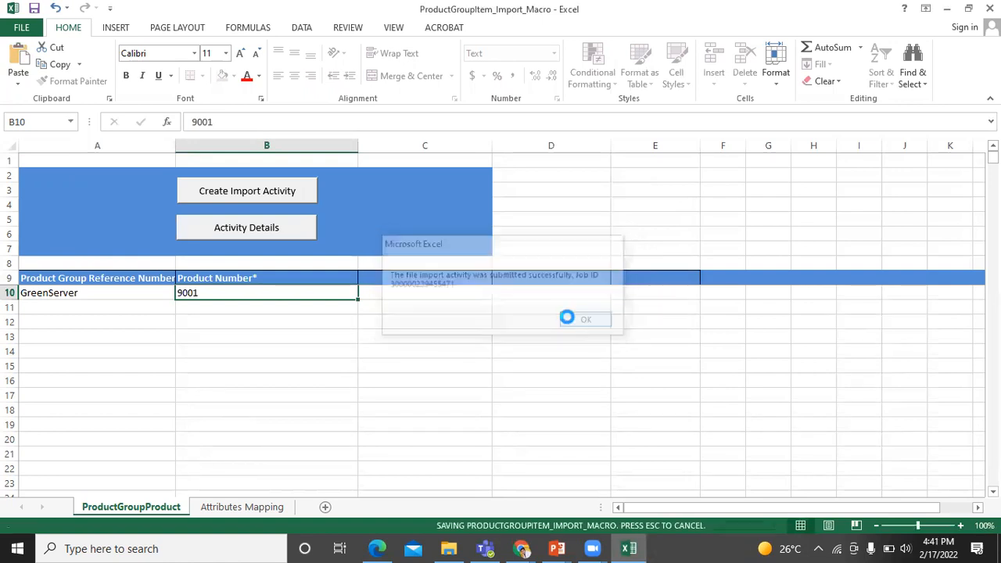
left_click(279, 230)
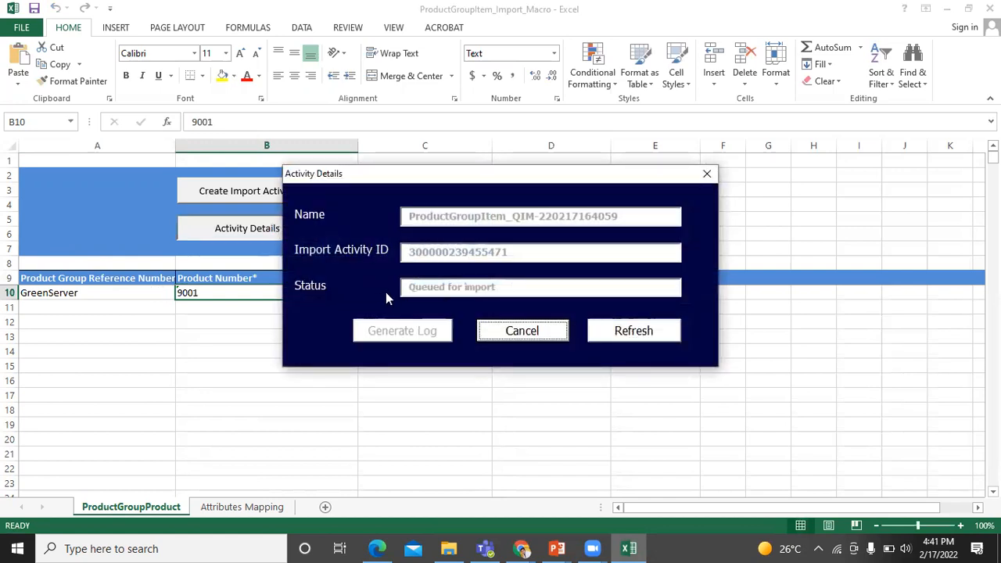
left_click(632, 334)
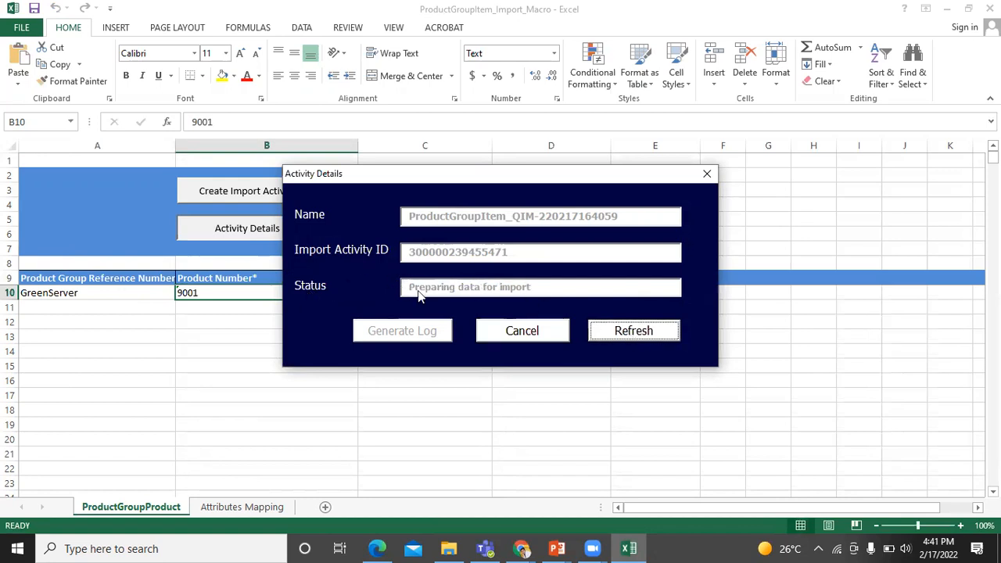
left_click(607, 332)
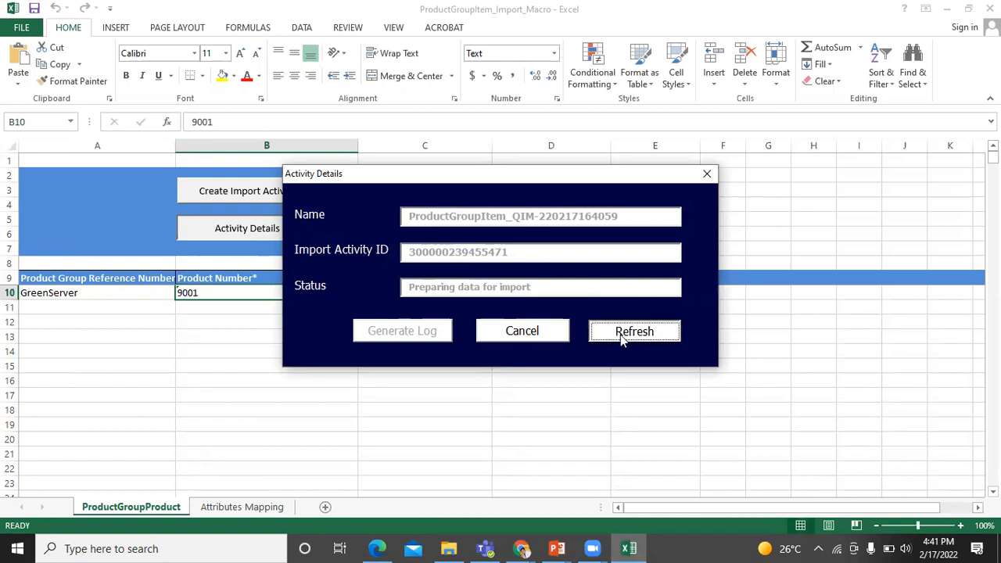
left_click(623, 333)
left_click(621, 332)
left_click(621, 331)
left_click(621, 331)
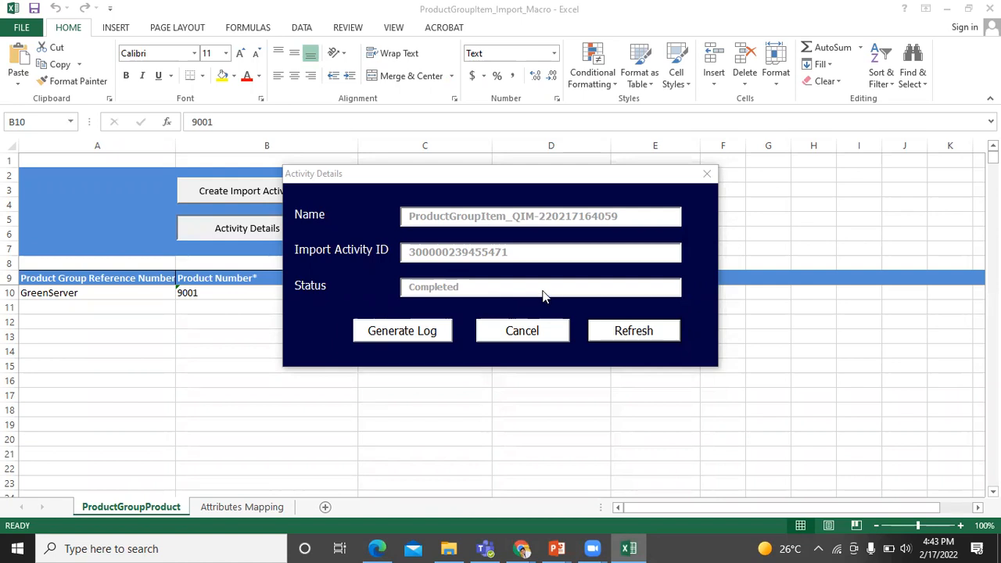
Close the activity details and close ProductGroupItem_Import_Macro, saving changes
left_click(523, 331)
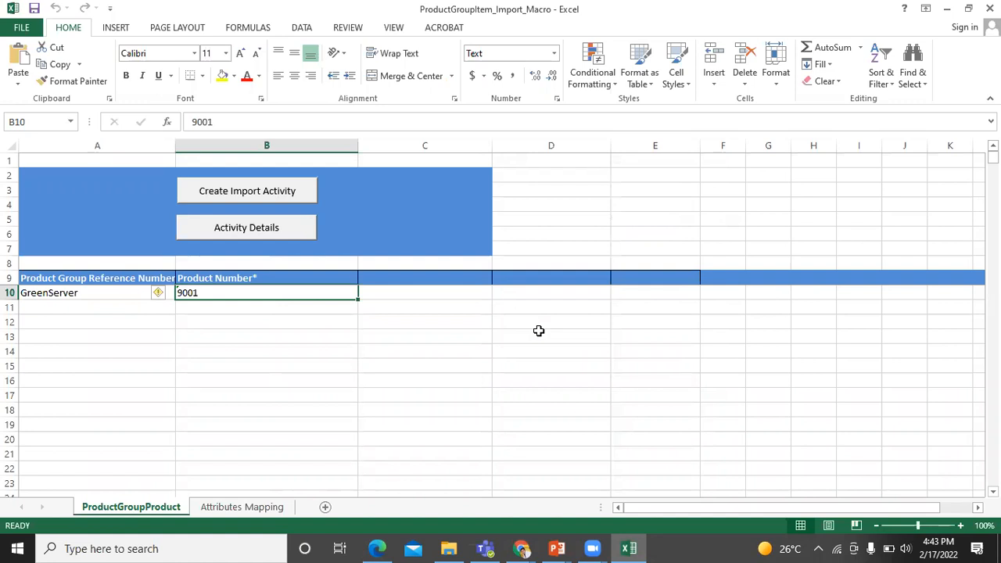
left_click(989, 9)
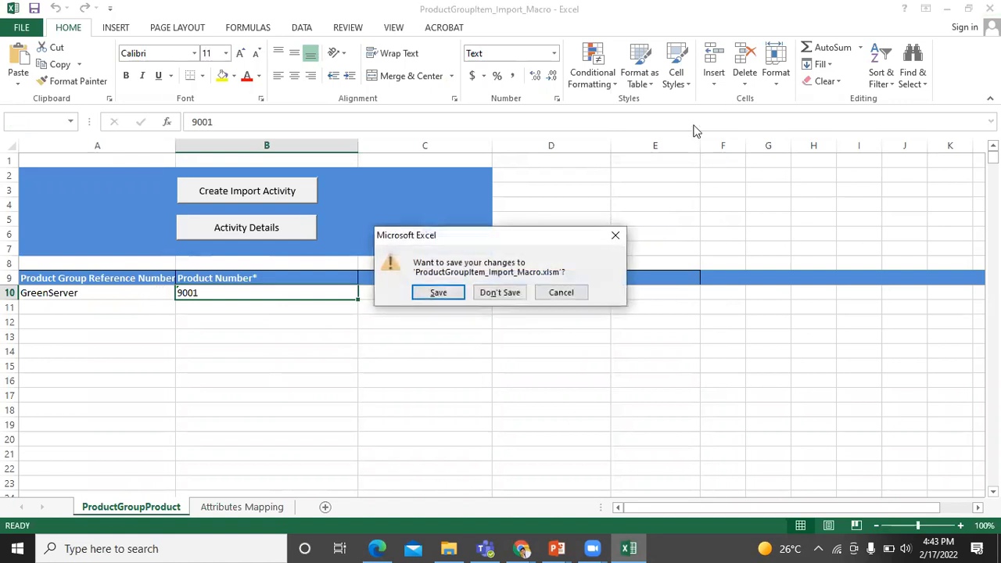
left_click(440, 292)
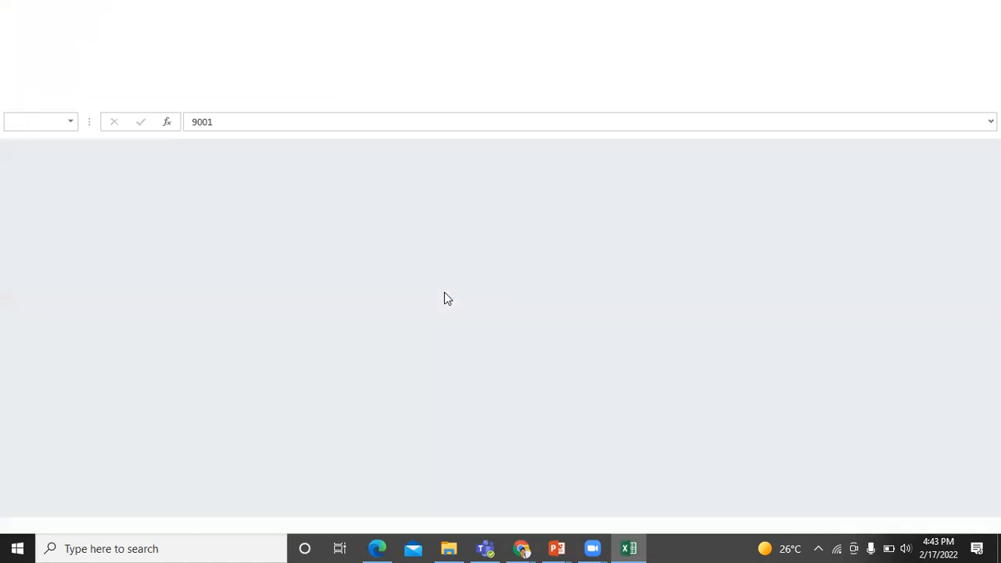
Open Desktop's import product hierarchy folder and launch the ProductGroupRelationSetup_Import_Macro workbook
key("alt+Tab")
key("alt+Tab")
key("alt+Tab")
key("alt+Tab")
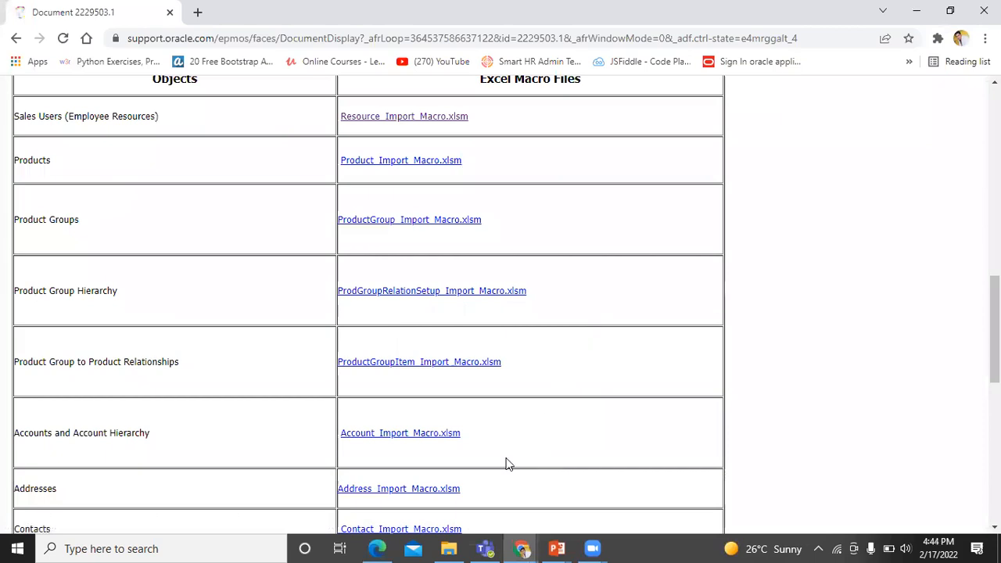
left_click(448, 548)
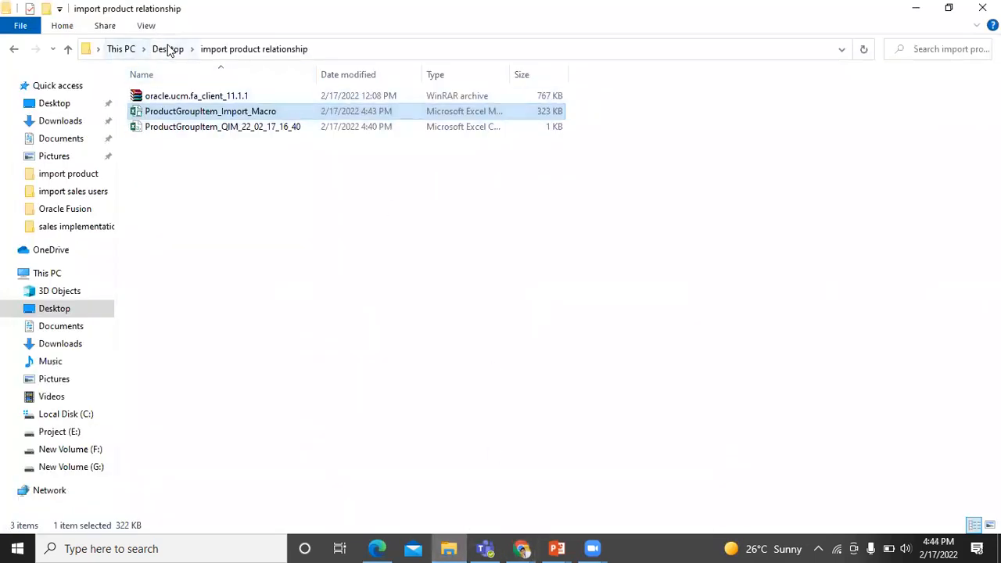
left_click(167, 48)
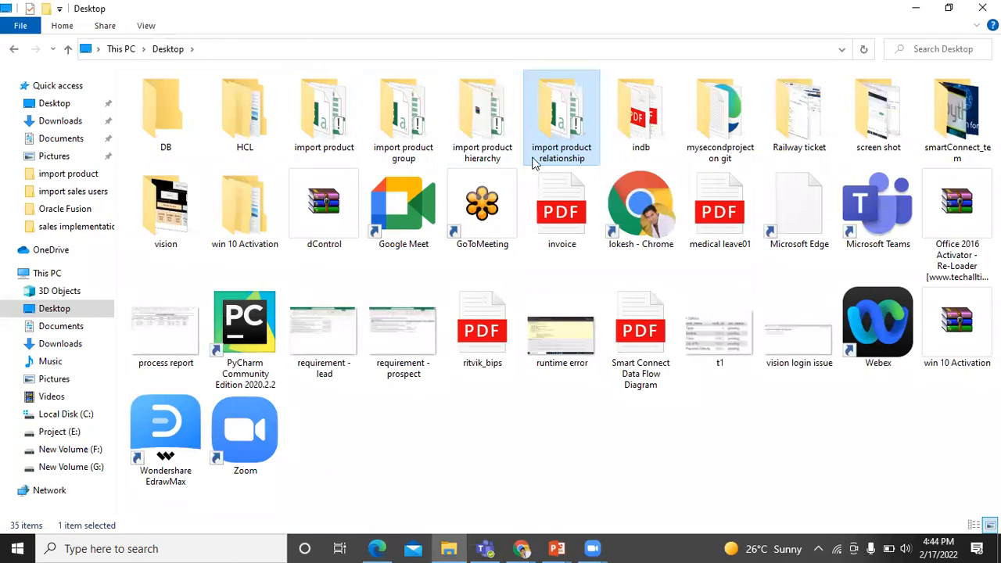
left_click(491, 129)
double_click(491, 129)
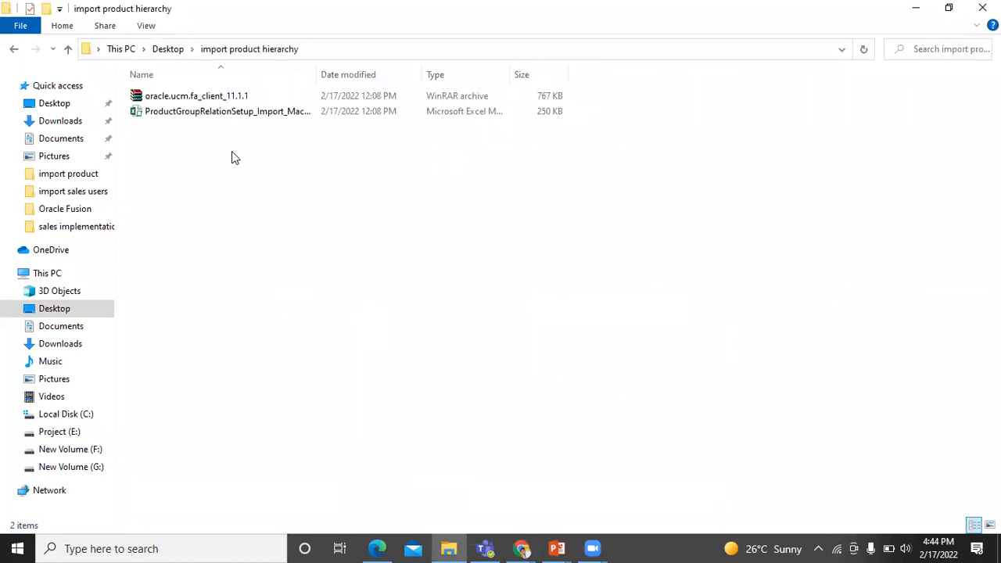
double_click(190, 112)
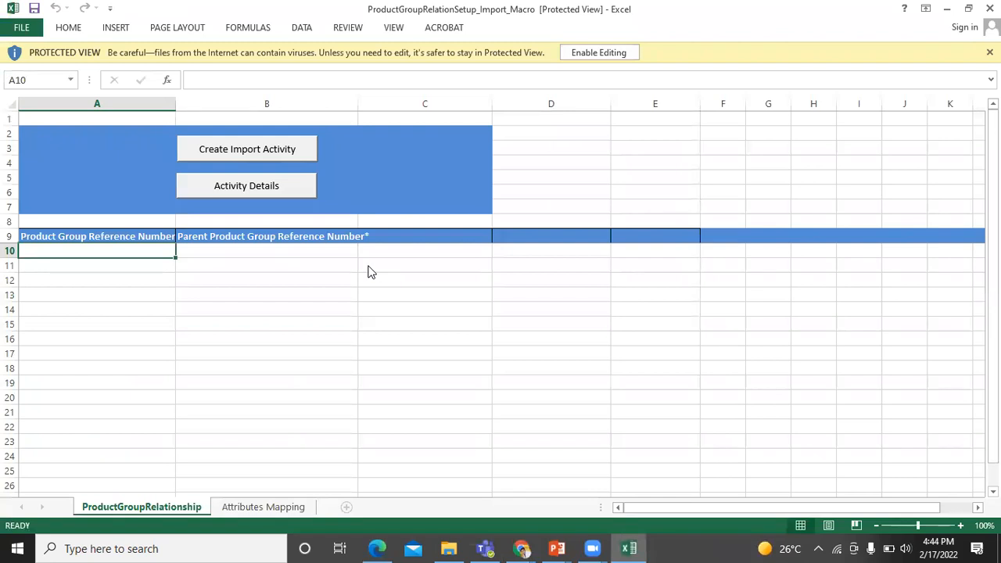
Enable editing, type GreenServer into A10 of the relation sheet, then switch to the browser
left_click(587, 56)
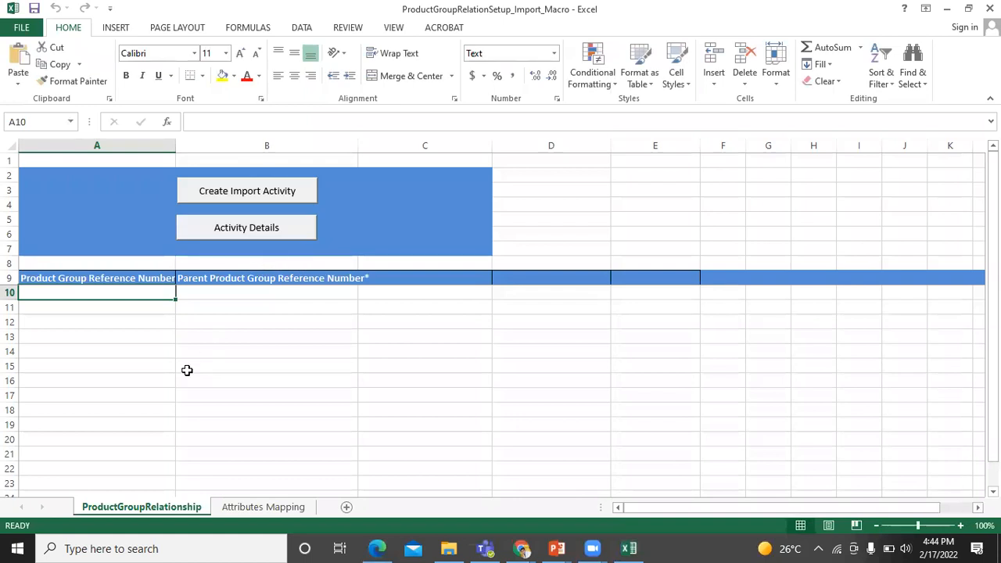
double_click(146, 295)
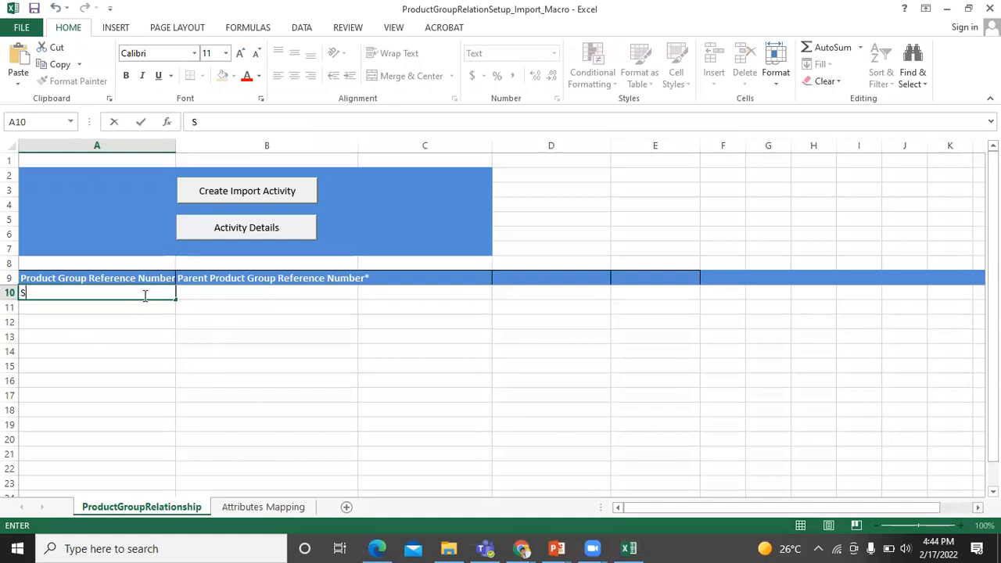
type("Greek")
key("BackSpace")
type("nServer")
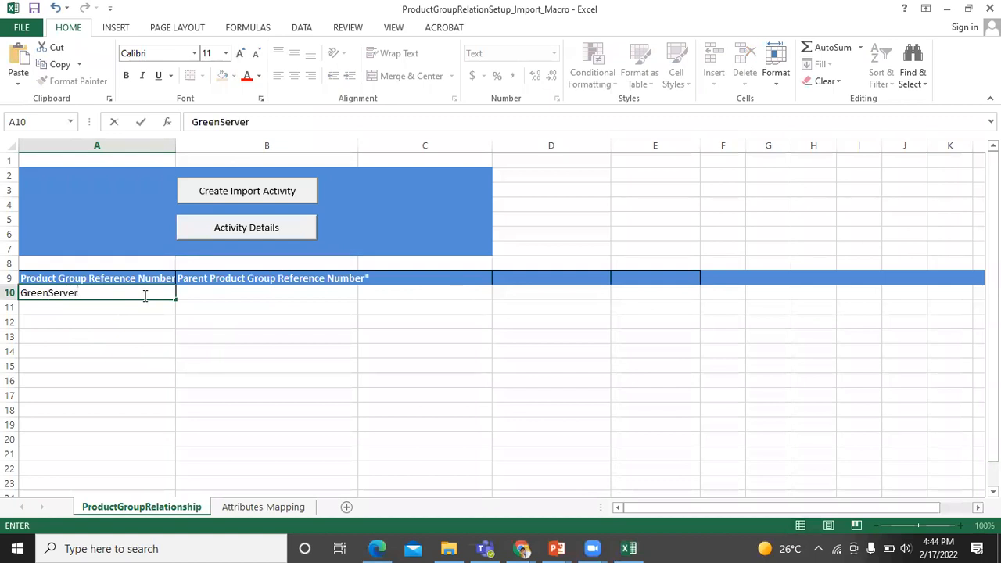
left_click(232, 293)
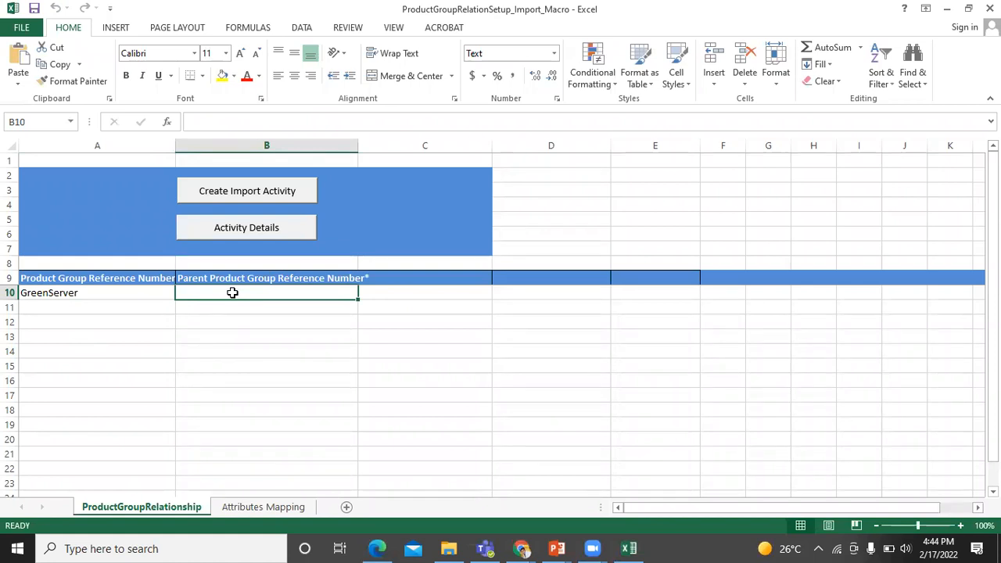
key("alt+Tab")
key("alt+Tab")
key("alt+Tab")
key("alt+Tab")
key("alt+Tab")
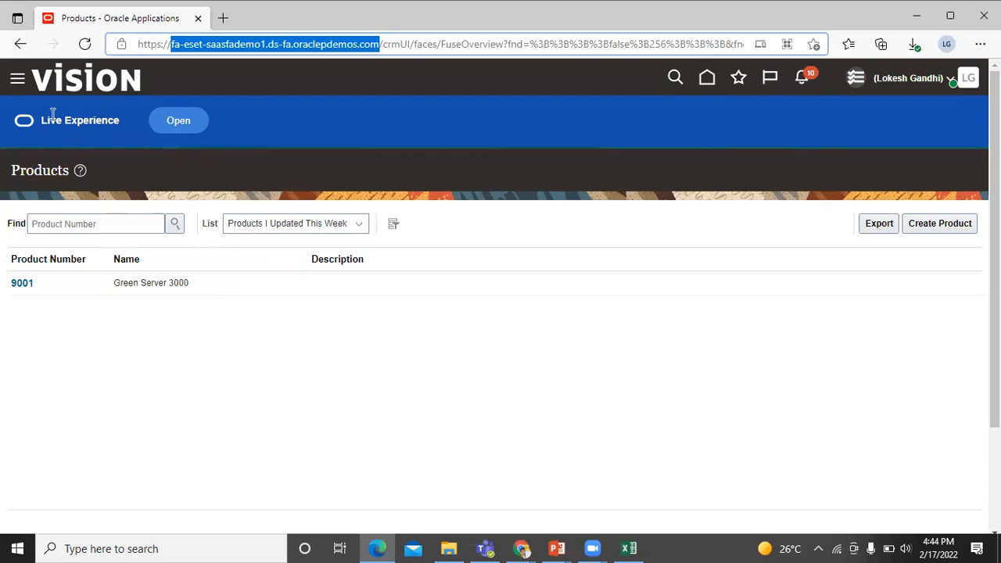
From Setup and Maintenance, choose the Sales offering and open Manage Product Groups under Sales Catalog and Products
left_click(911, 78)
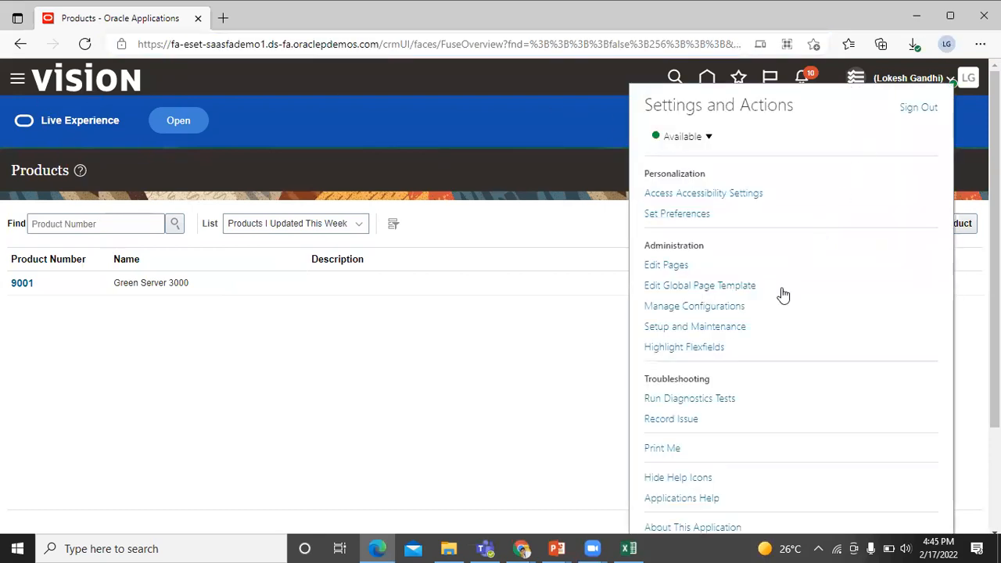
left_click(735, 326)
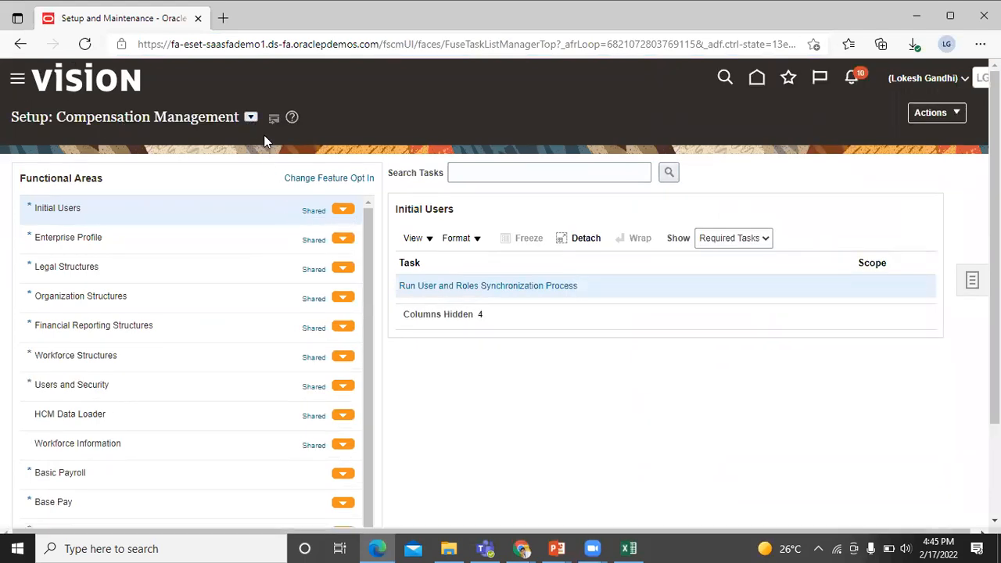
left_click(251, 118)
scroll(293, 196, "down", 4)
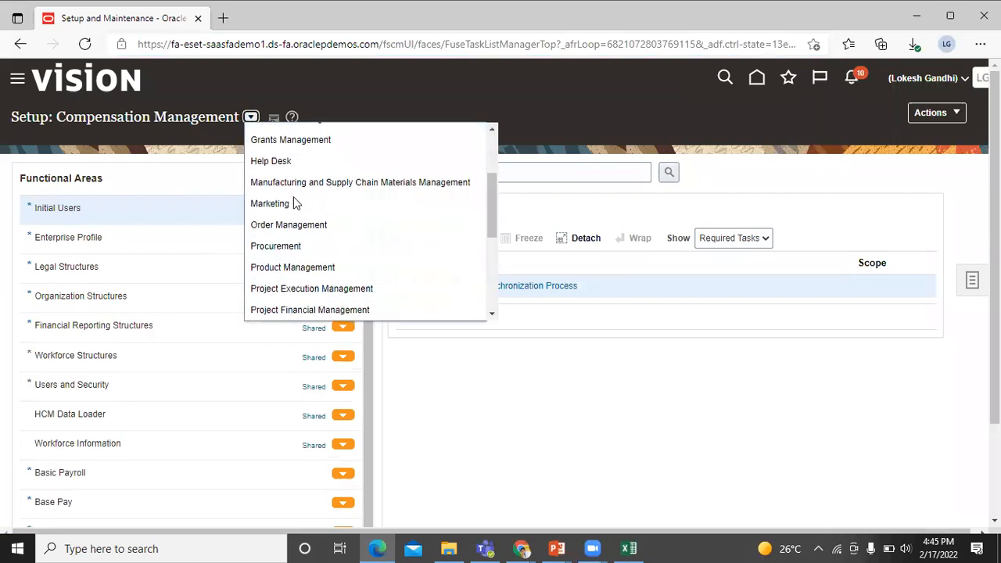
scroll(293, 200, "down", 4)
left_click(293, 229)
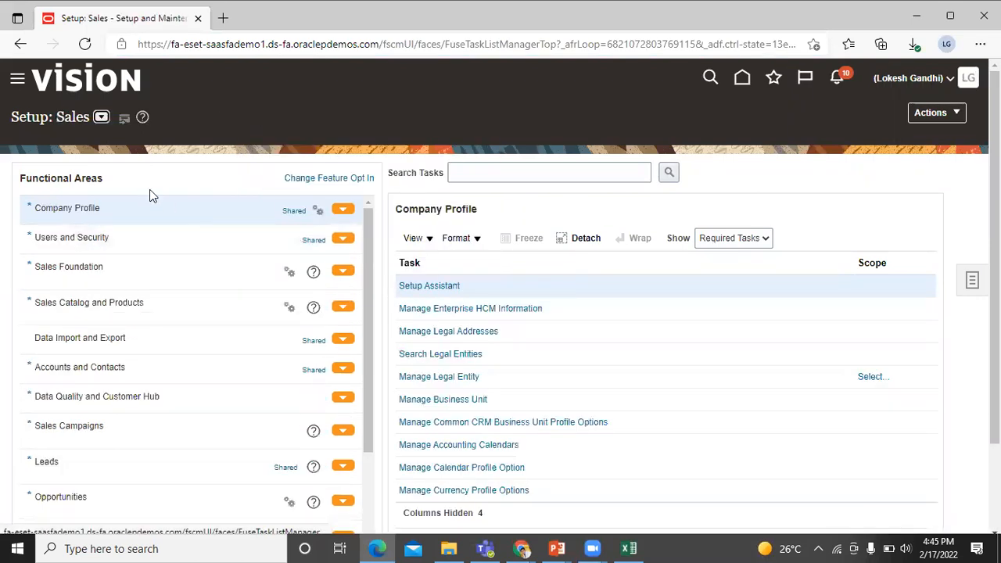
left_click(114, 302)
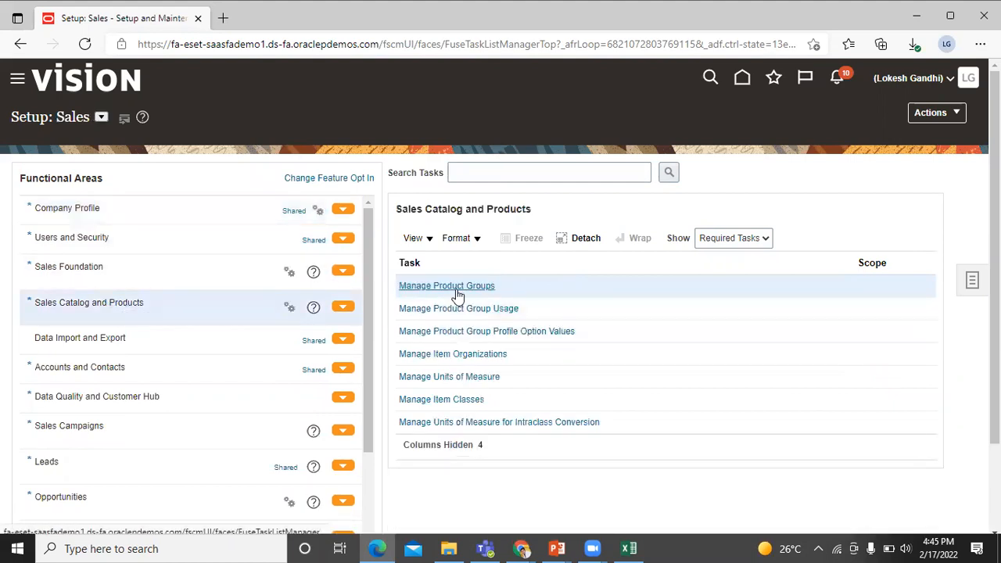
left_click(454, 287)
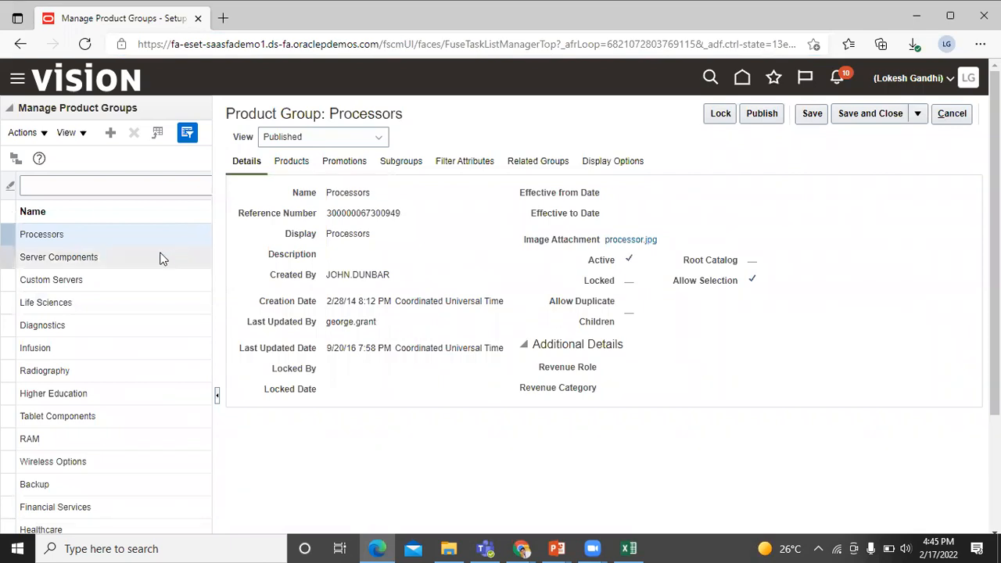
Open the Vision_Products group to confirm reference number 2, then switch back to Excel
scroll(154, 259, "down", 2)
scroll(152, 254, "down", 5)
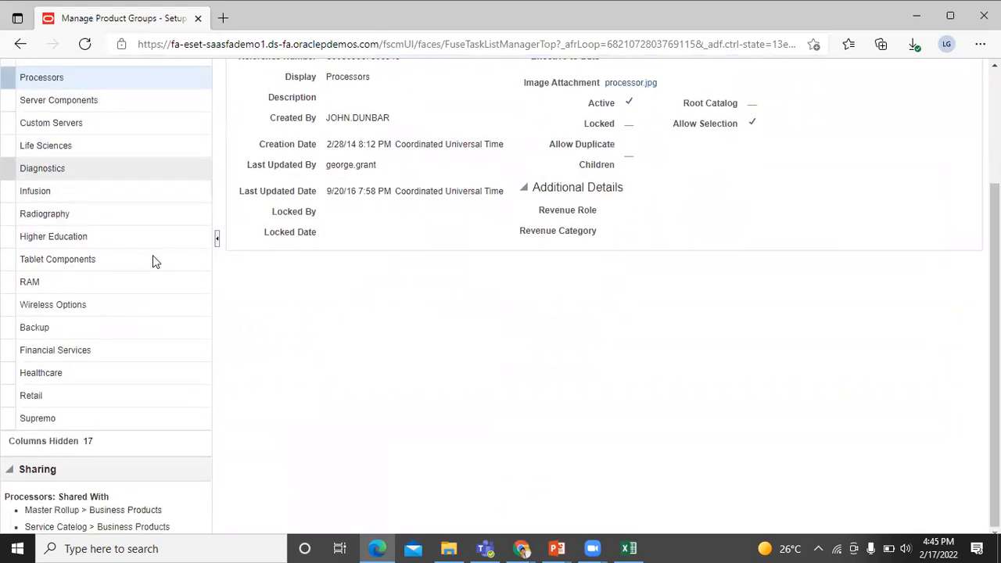
scroll(152, 255, "down", 6)
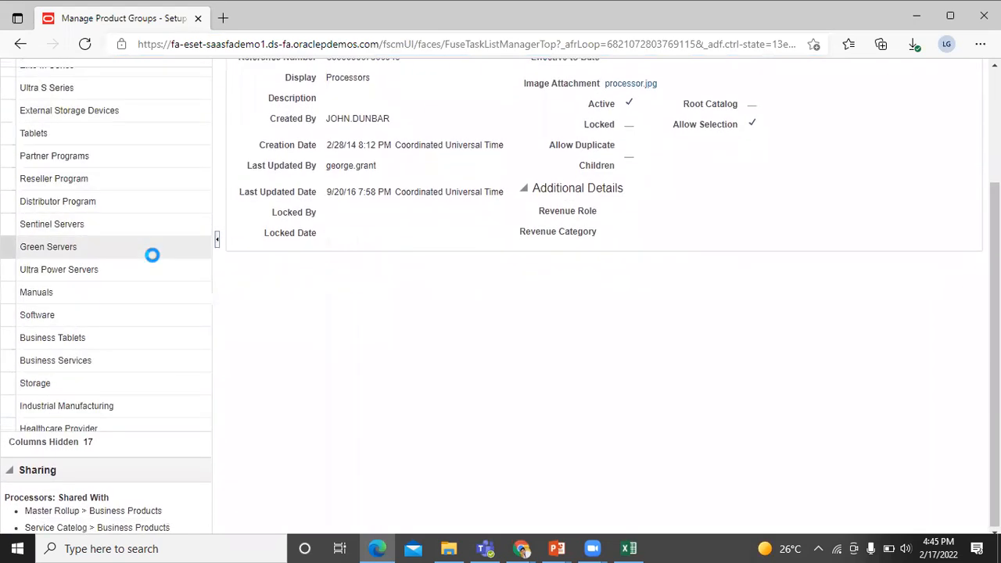
scroll(144, 266, "down", 7)
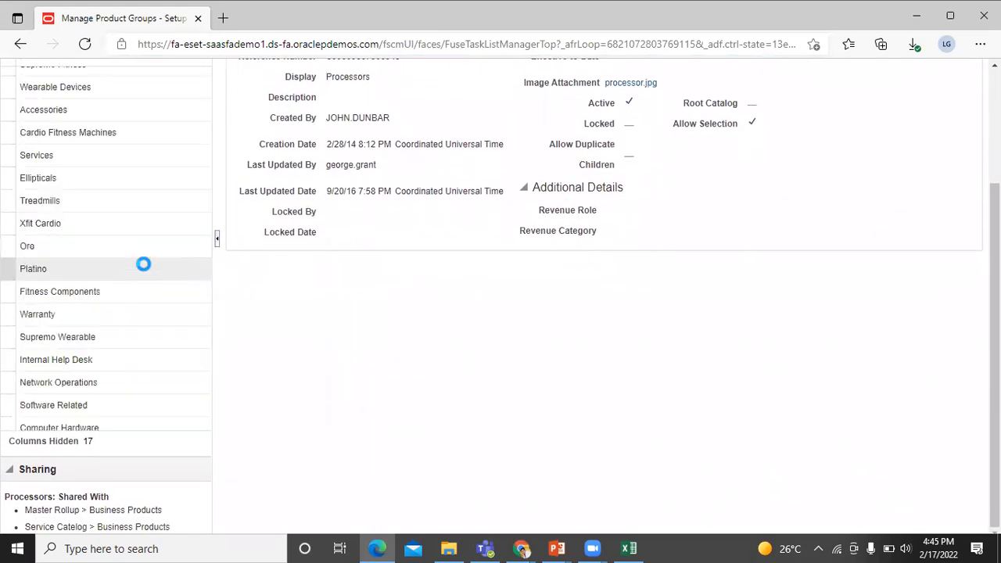
left_click(52, 397)
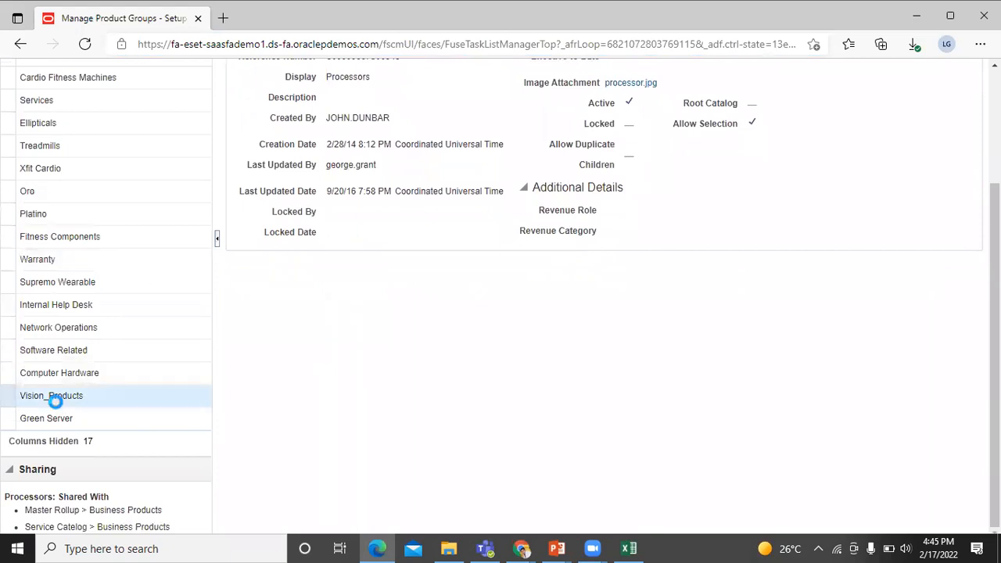
scroll(289, 297, "up", 3)
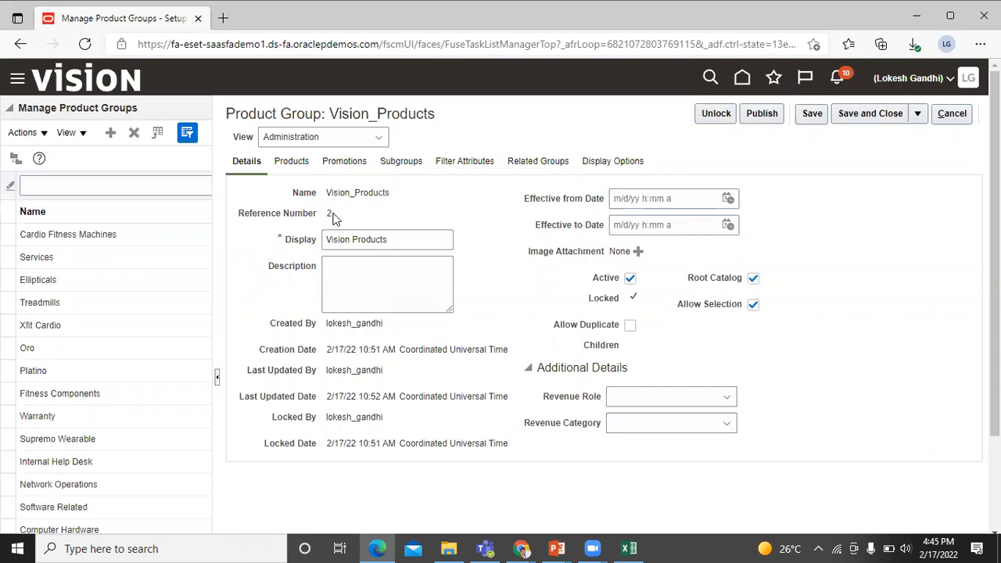
key("alt+Tab")
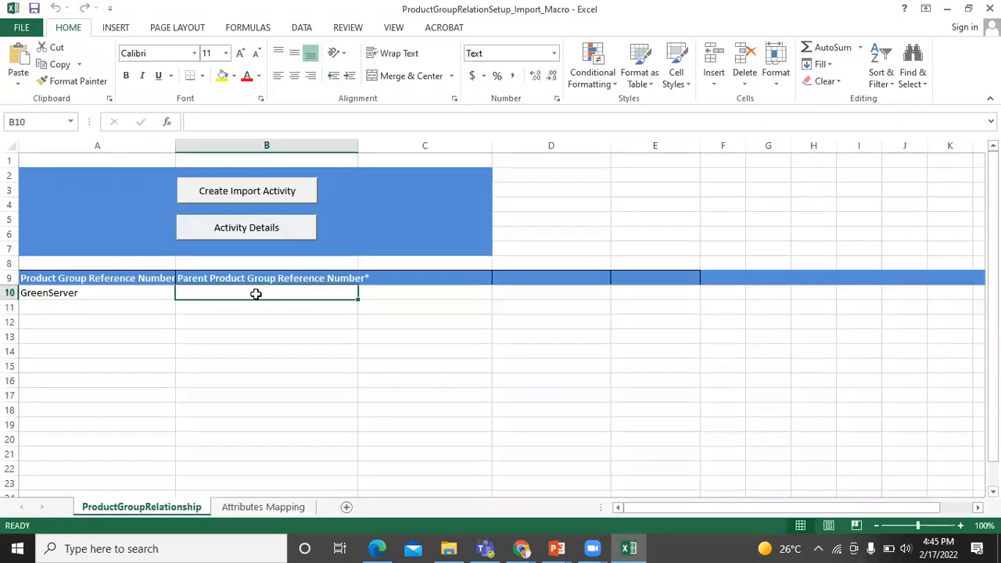
Enter parent reference 2 in B10, start the import activity, and copy the Fusion host from the browser address
type("2")
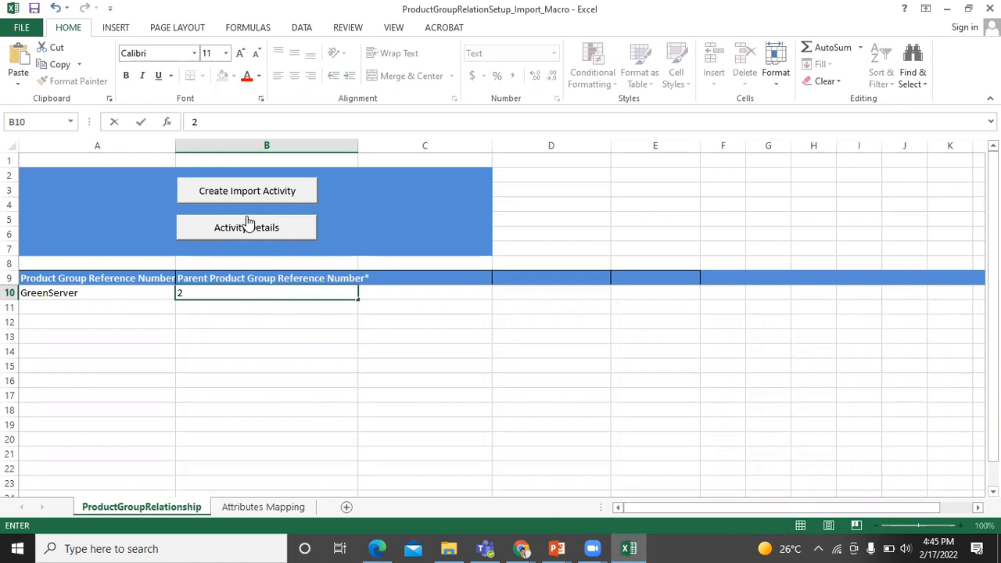
left_click(263, 196)
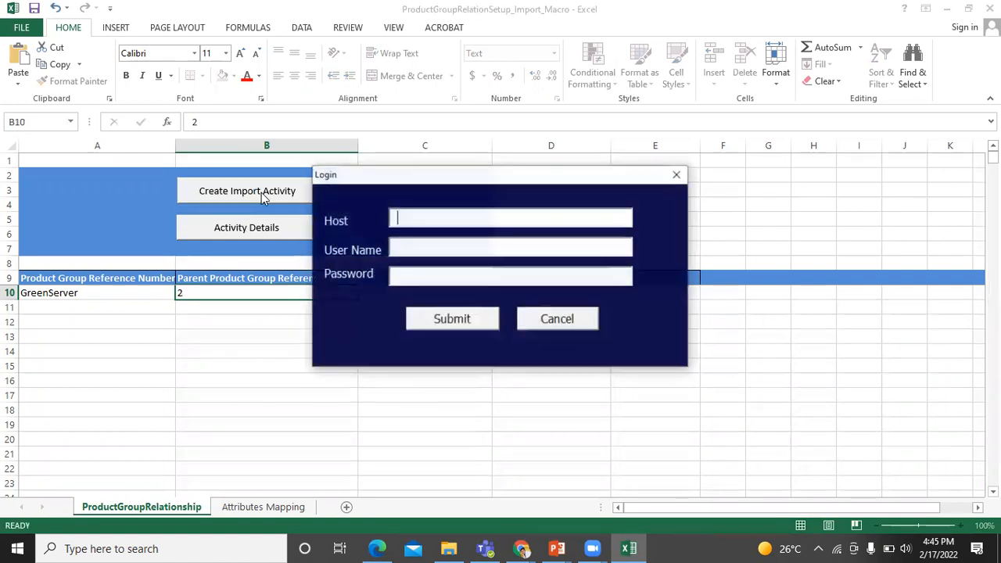
key("alt+Tab")
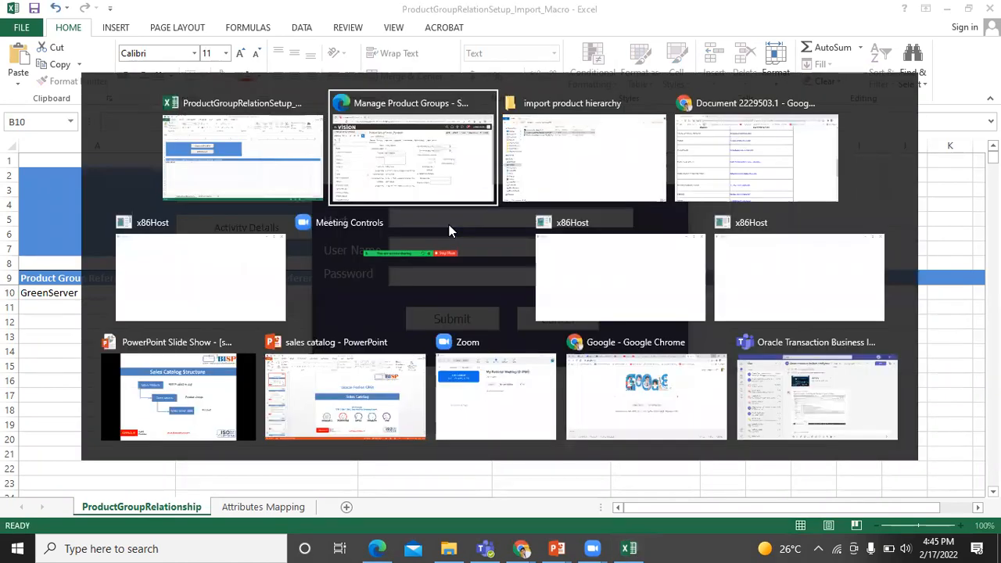
key("alt+Tab")
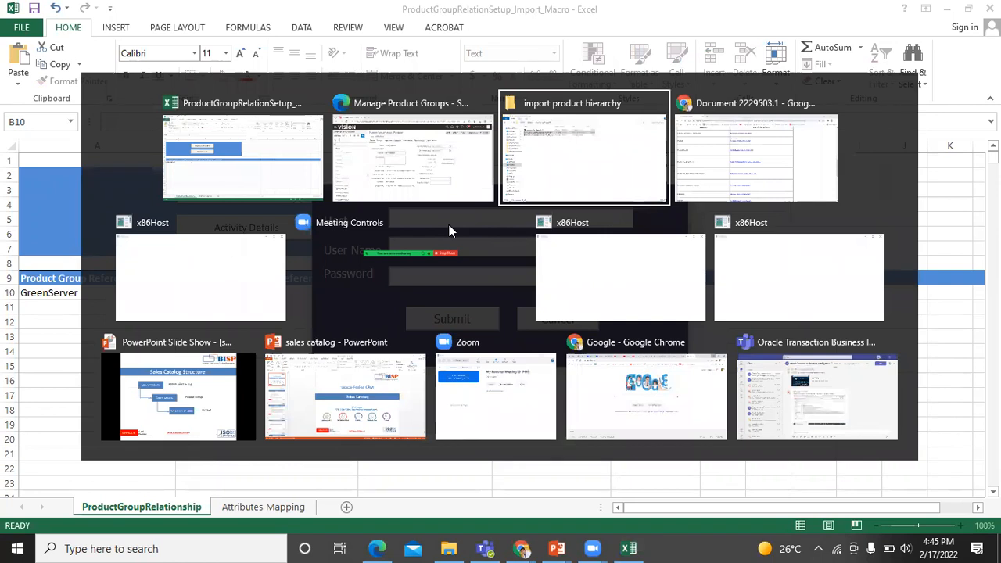
key("alt+shift+Tab")
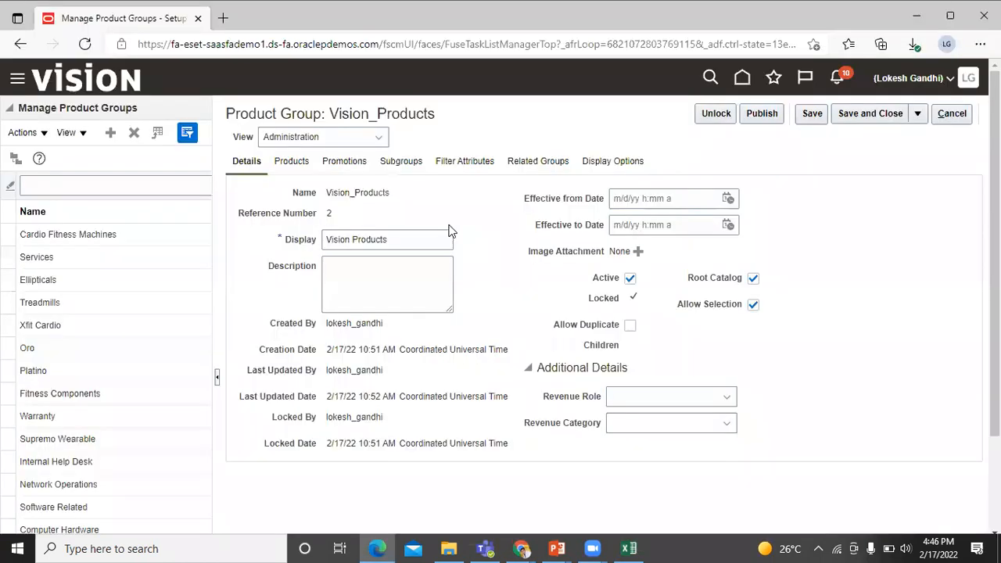
left_click_drag(172, 44, 379, 61)
key("ctrl+c")
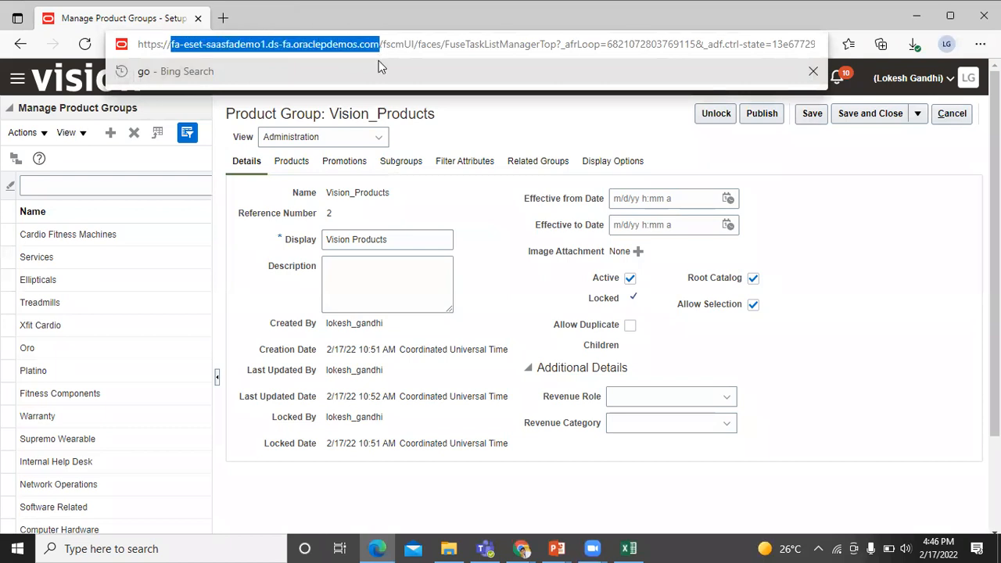
key("alt+Tab")
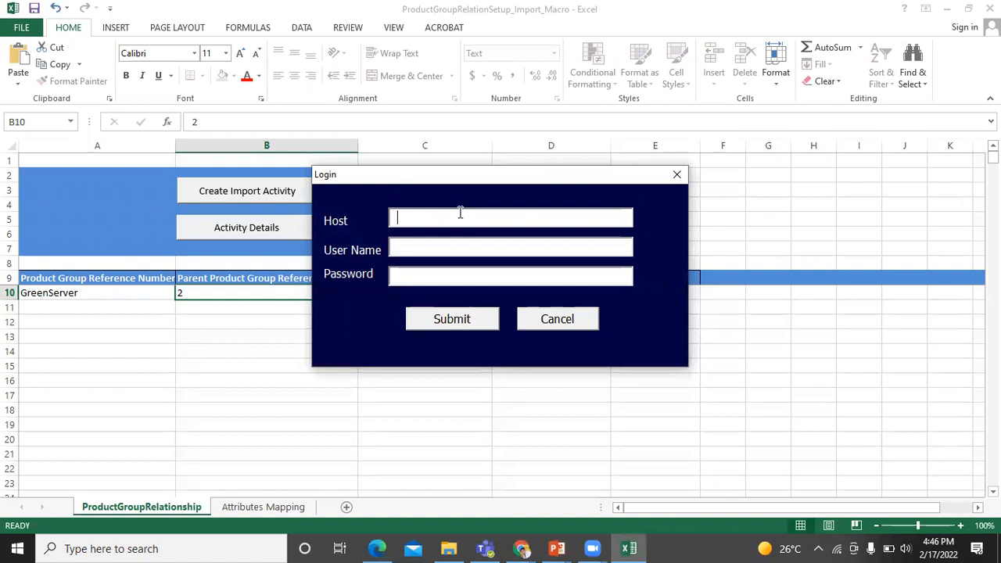
Paste the host, enter the user name and password, submit the hierarchy import, and dismiss the job ID confirmation
key("ctrl+v")
left_click(468, 247)
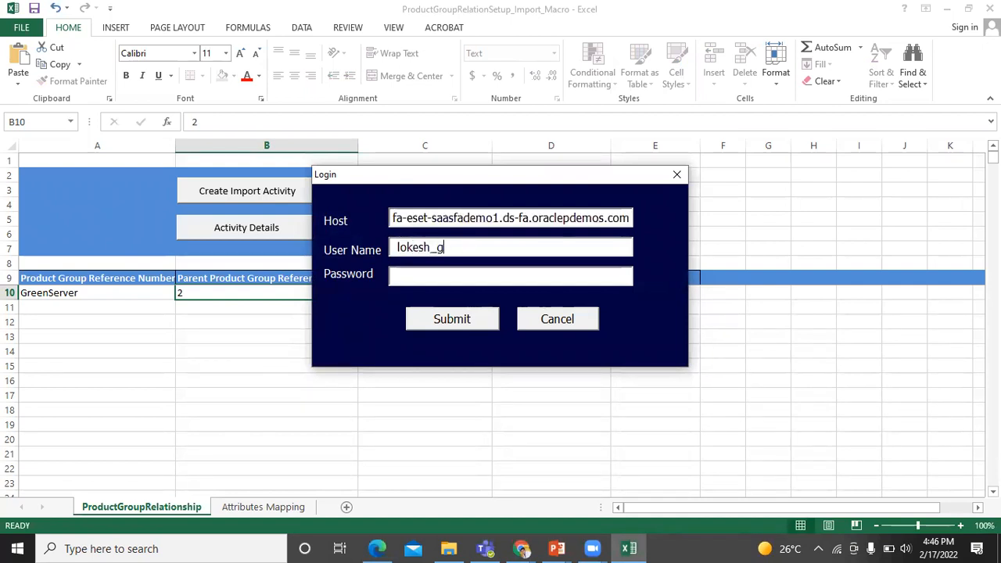
key("Tab")
type("*********")
key("BackSpace")
key("BackSpace")
key("BackSpace")
key("BackSpace")
key("BackSpace")
key("BackSpace")
key("BackSpace")
key("BackSpace")
key("BackSpace")
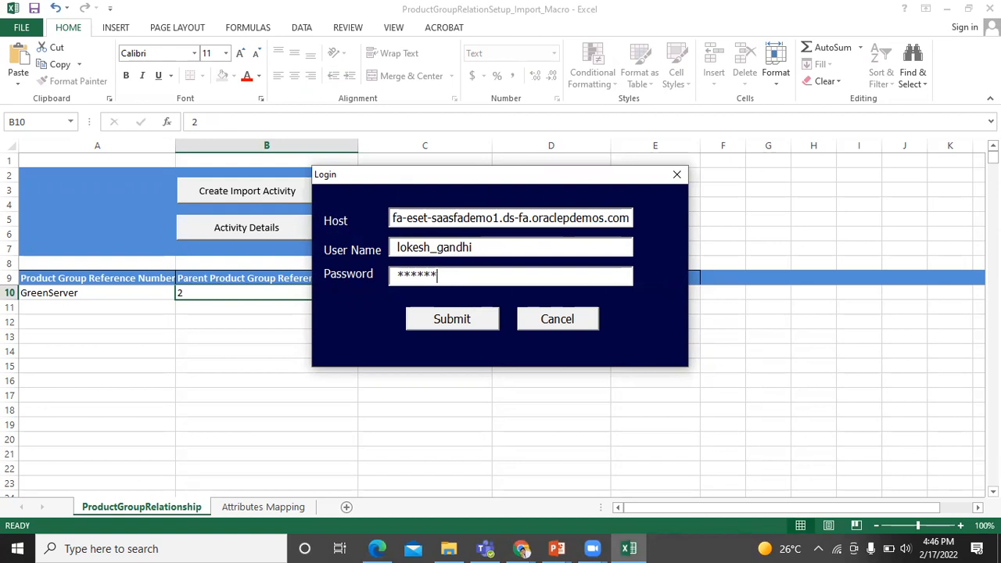
type("***************")
left_click(451, 326)
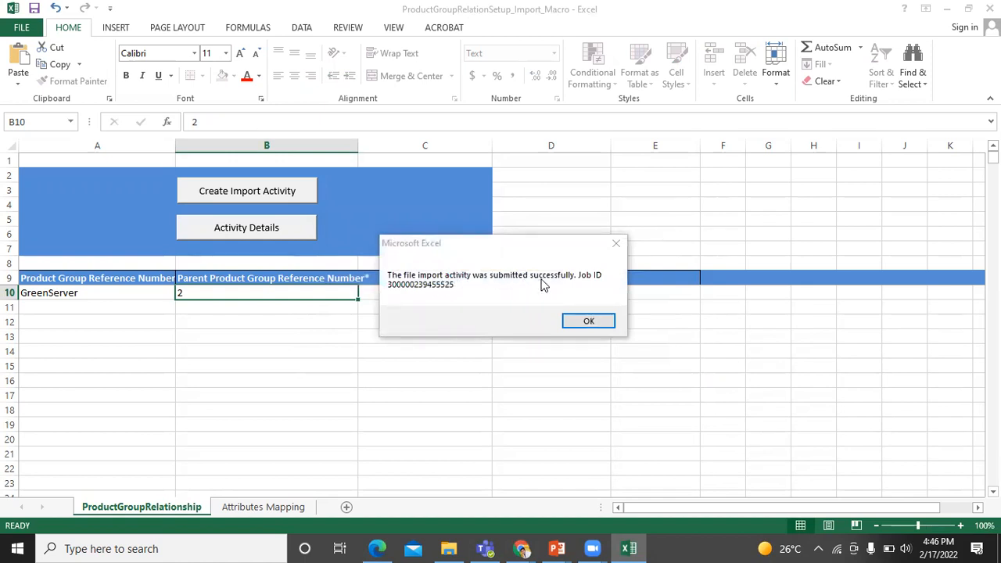
left_click(588, 322)
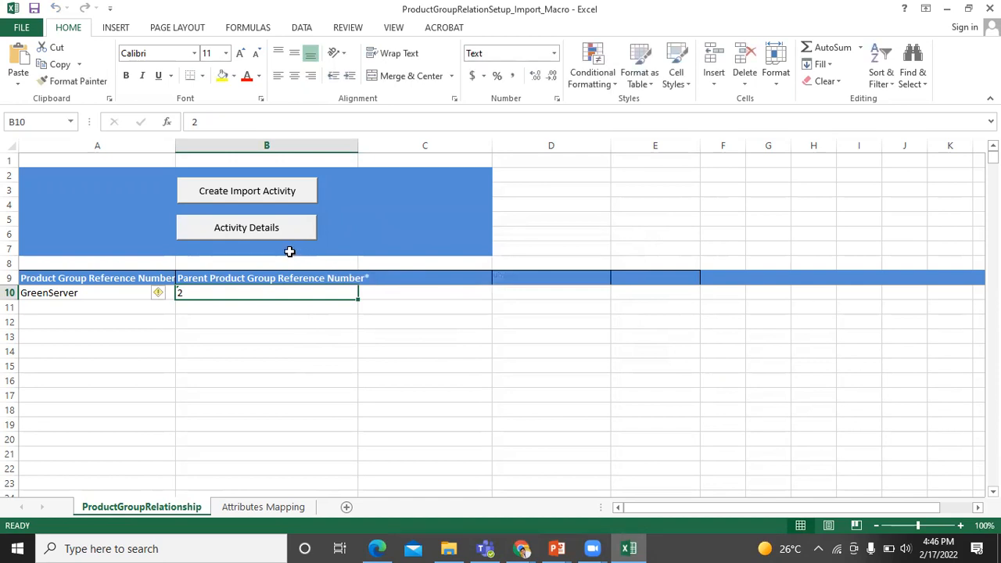
Refresh Activity Details until the hierarchy import shows Completed, close it, and return to the browser
left_click(273, 228)
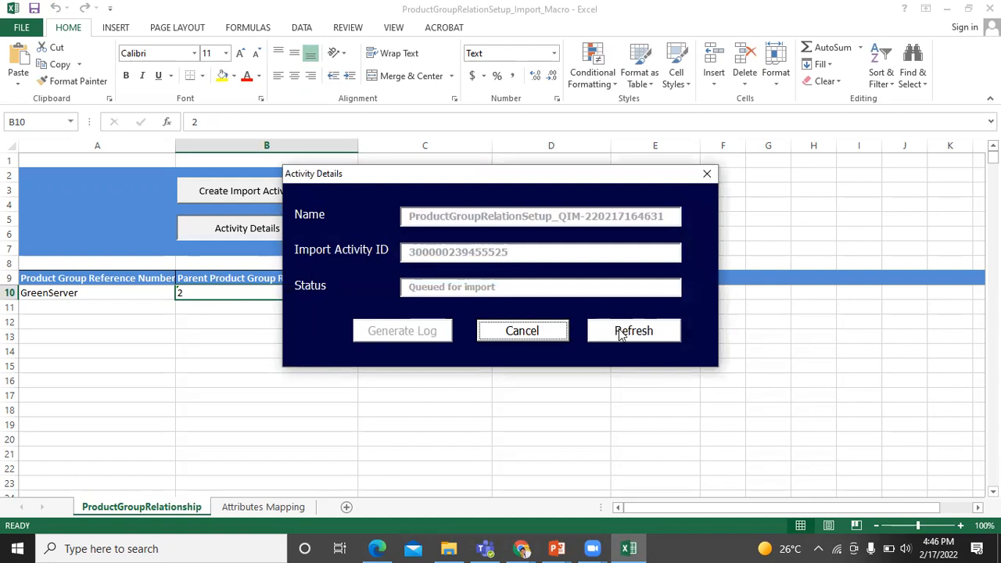
left_click(614, 330)
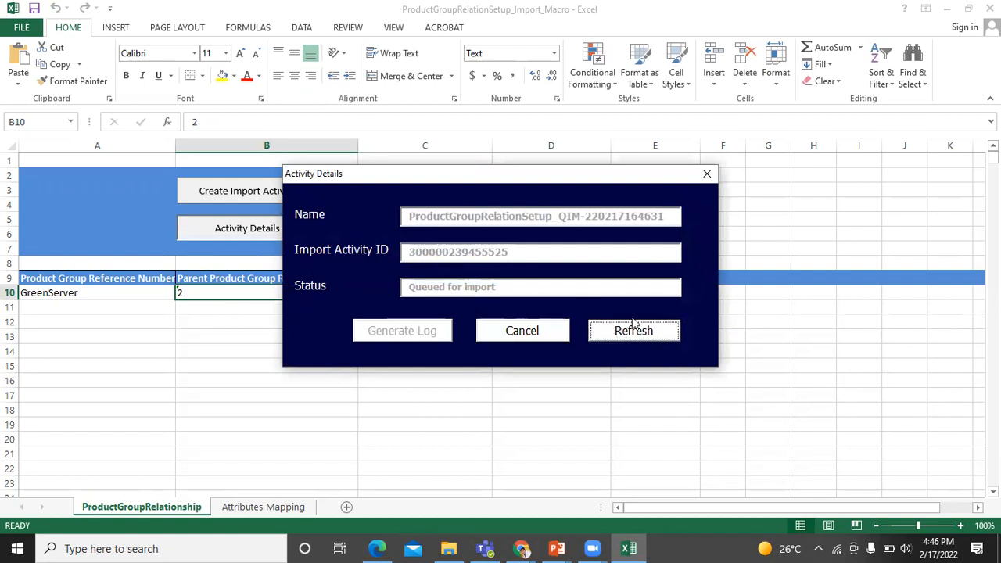
left_click(650, 335)
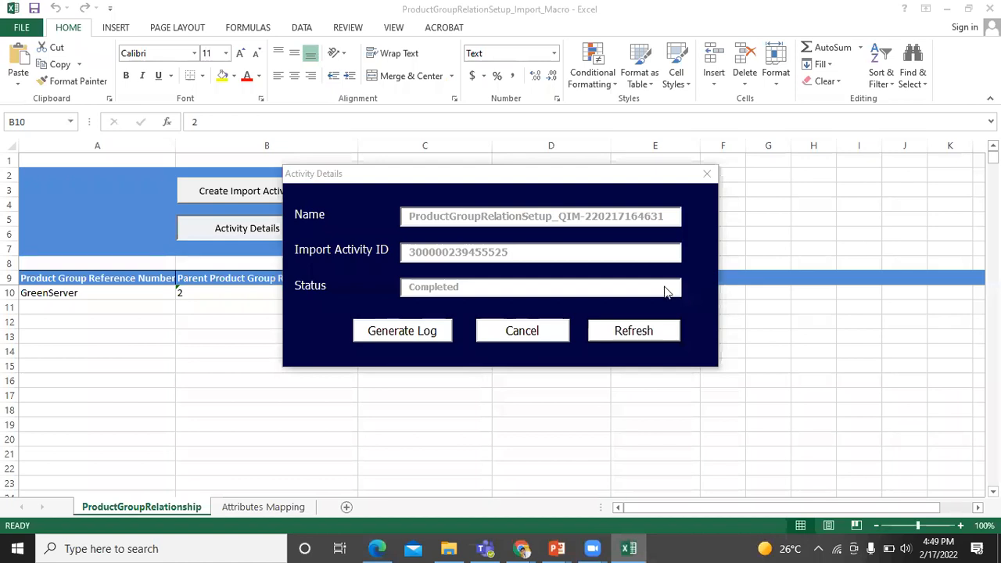
left_click(541, 332)
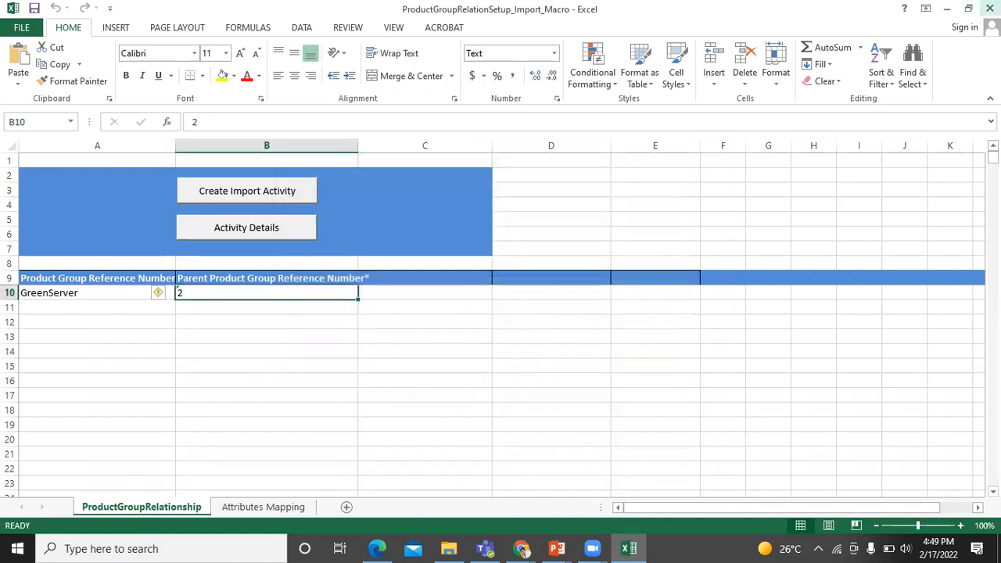
key("alt+Tab")
key("alt+Tab")
key("alt+Tab")
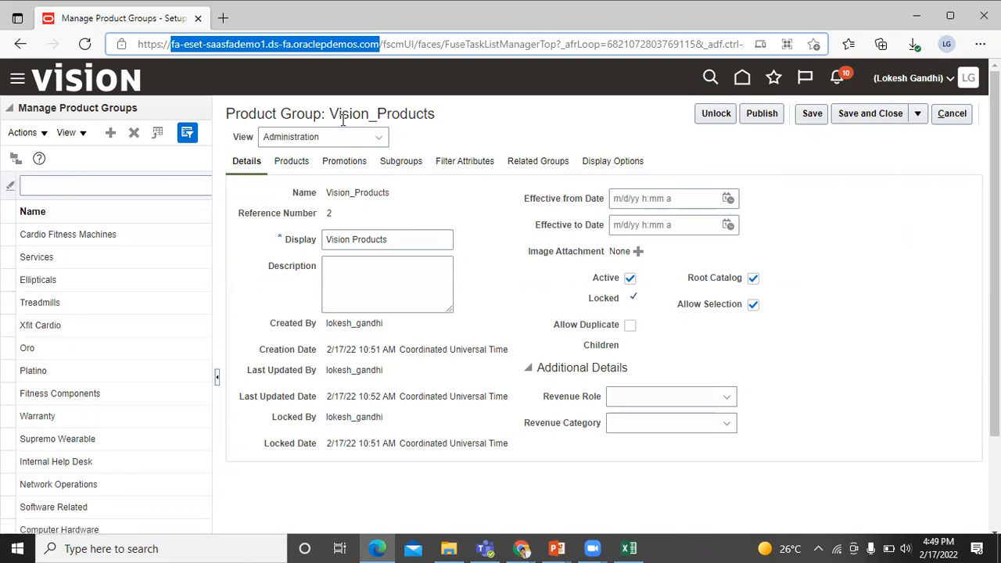
Expand Vision_Products in the tree view and check Green Server lists Green Server 3000
left_click(16, 159)
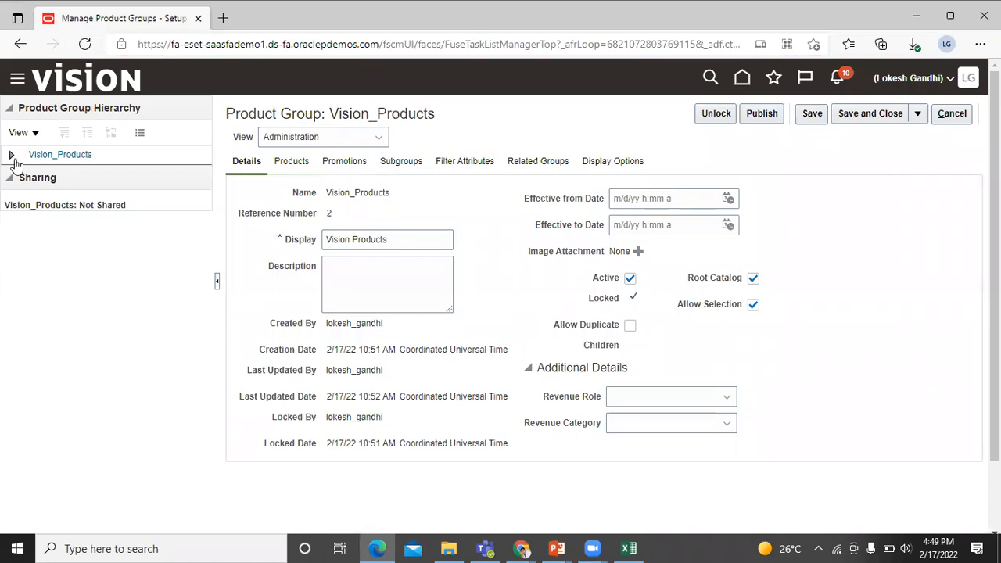
left_click(11, 158)
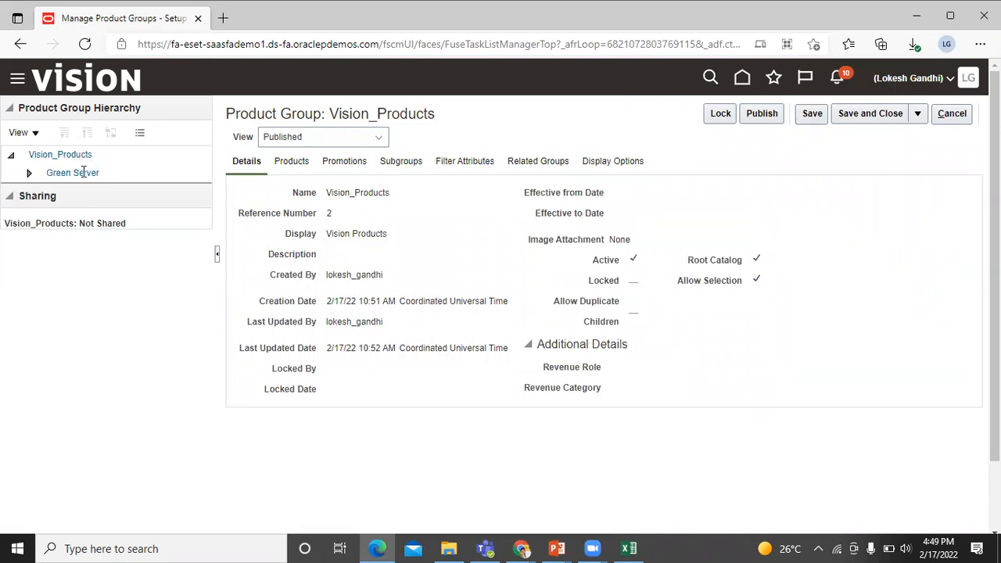
left_click(30, 175)
left_click(77, 172)
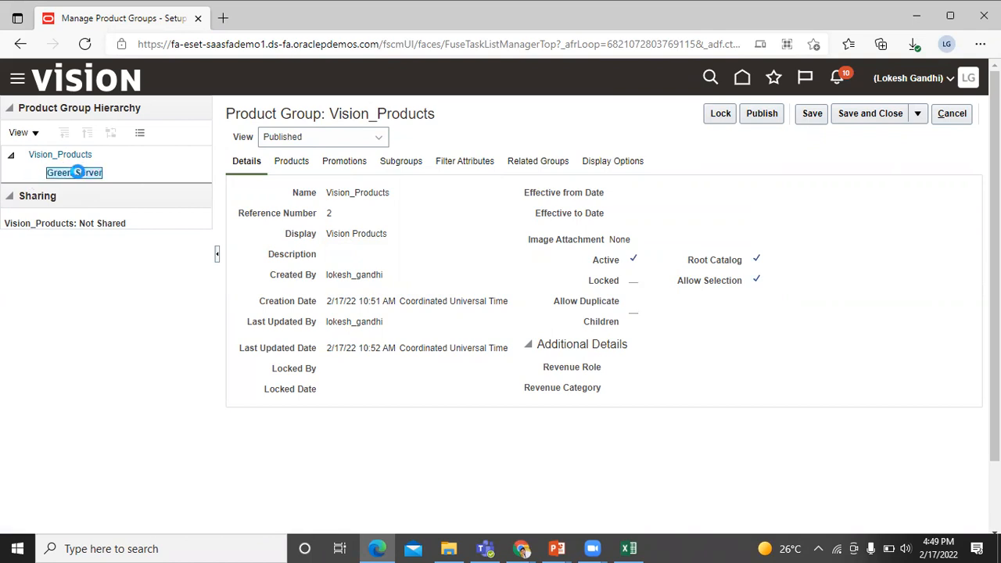
left_click(292, 162)
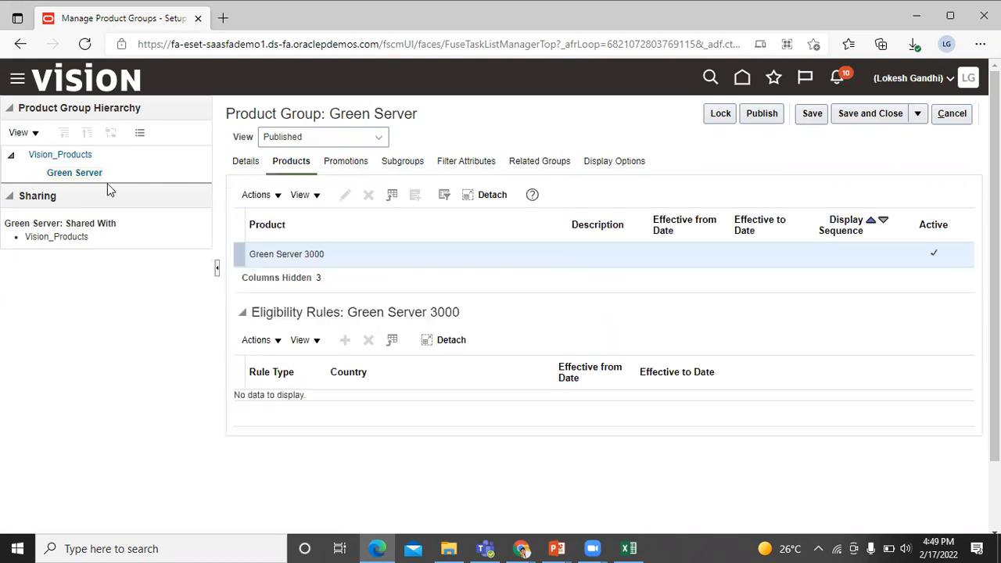